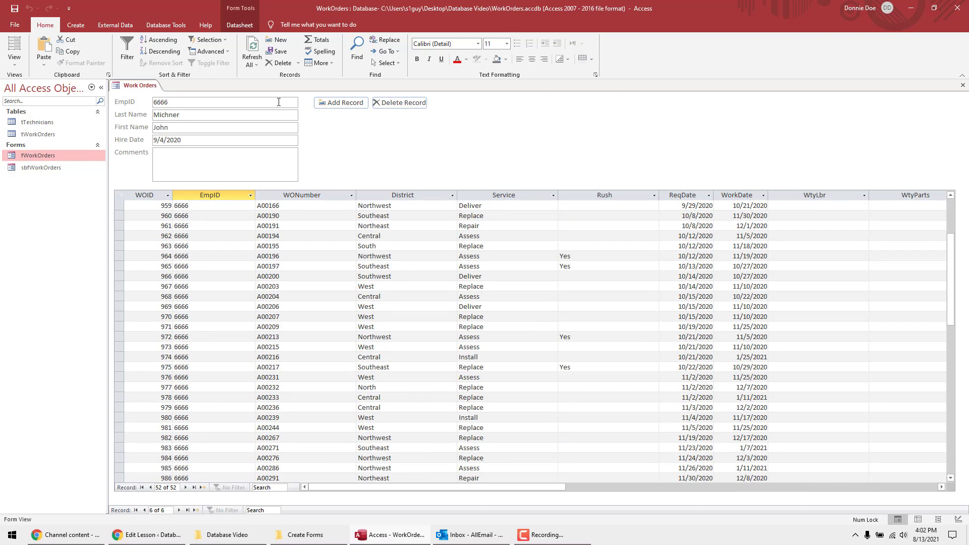
- Switch the Work Orders form to Design View and display the main form's data properties
{"action": "left_click", "coordinate": [28, 124]}
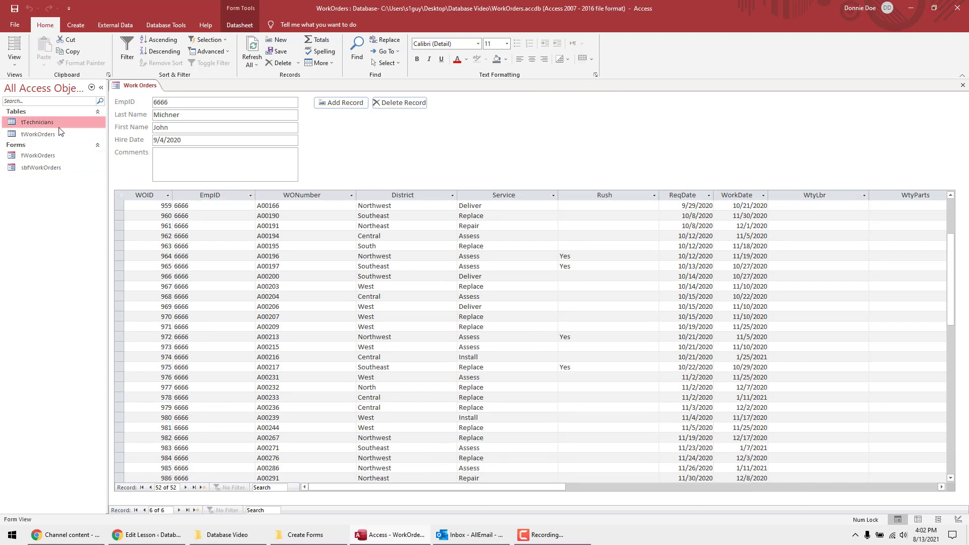
{"action": "left_click", "coordinate": [28, 133]}
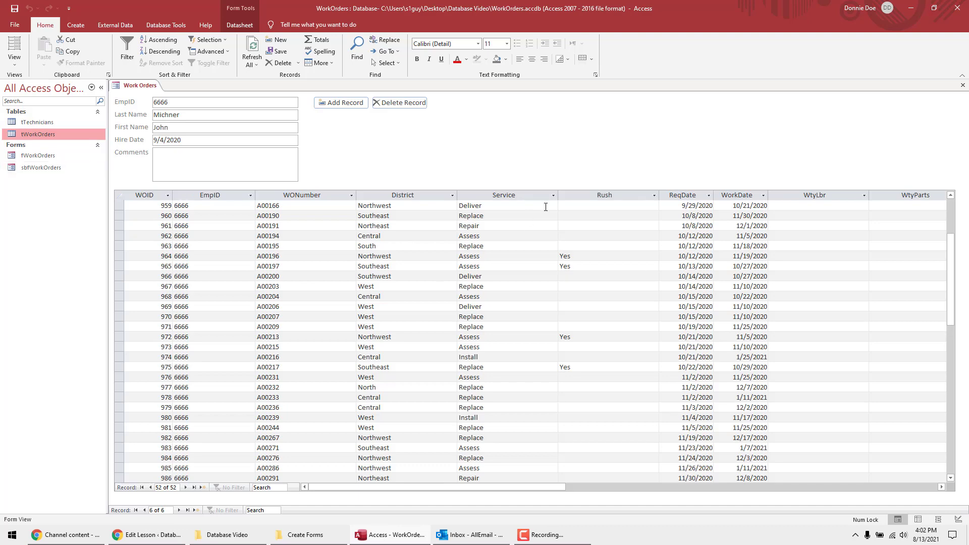
{"action": "right_click", "coordinate": [547, 142]}
{"action": "left_click", "coordinate": [572, 170]}
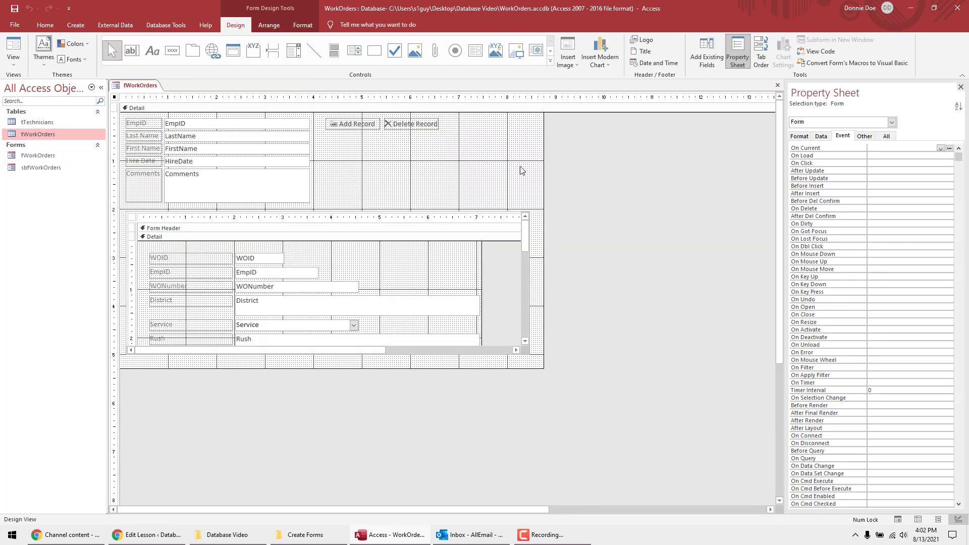
{"action": "left_click", "coordinate": [338, 174]}
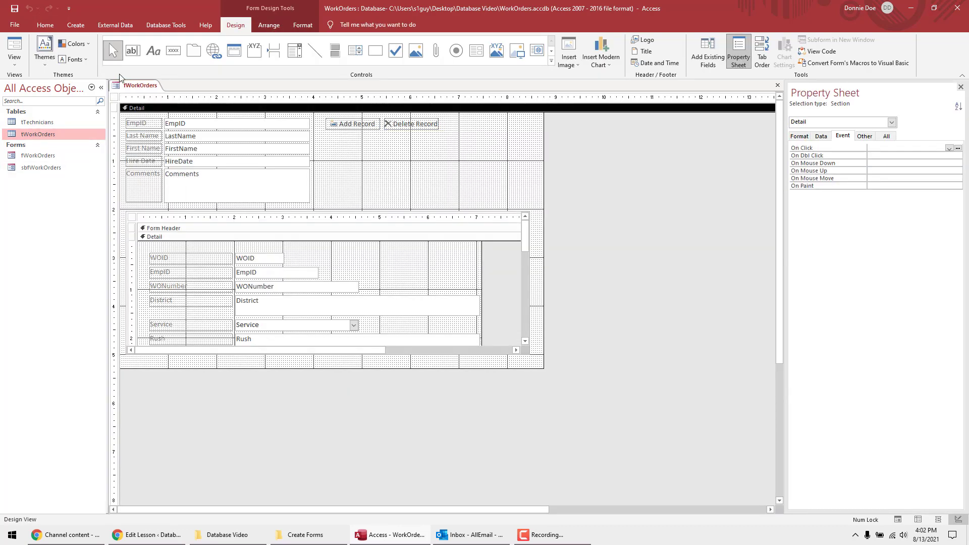
{"action": "left_click", "coordinate": [114, 98]}
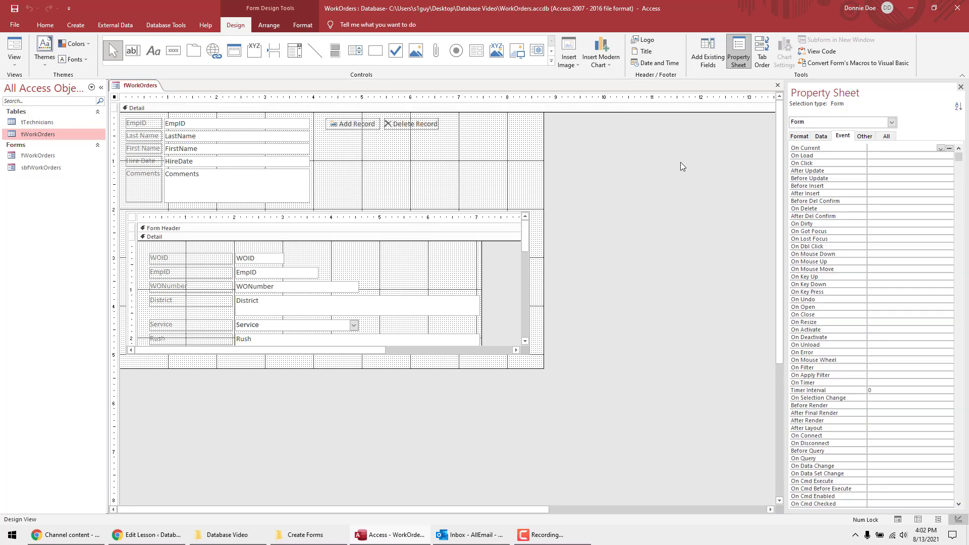
{"action": "left_click", "coordinate": [822, 139]}
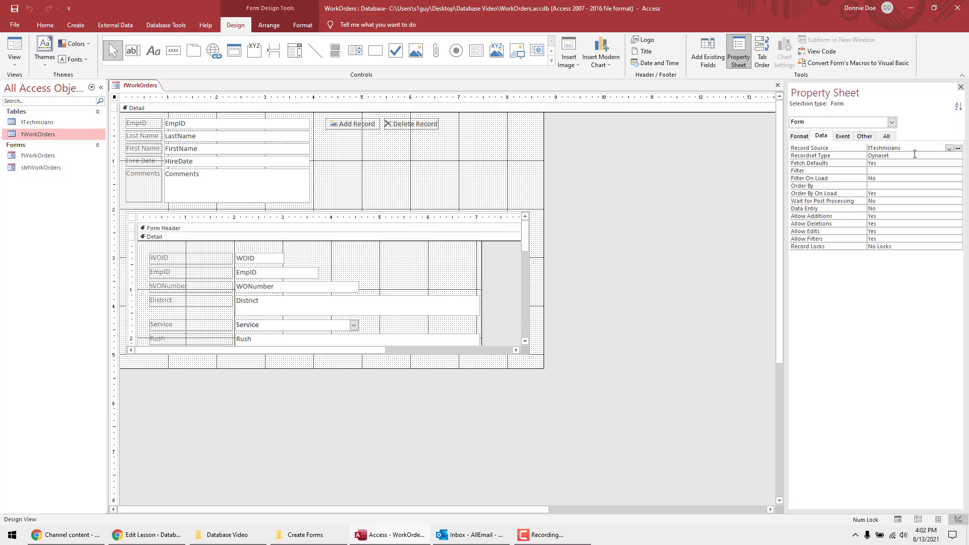
- Examine the subform's record source options and its underlying query, expanding the tWorkOrders field list, and return to the form design
{"action": "left_click", "coordinate": [133, 222]}
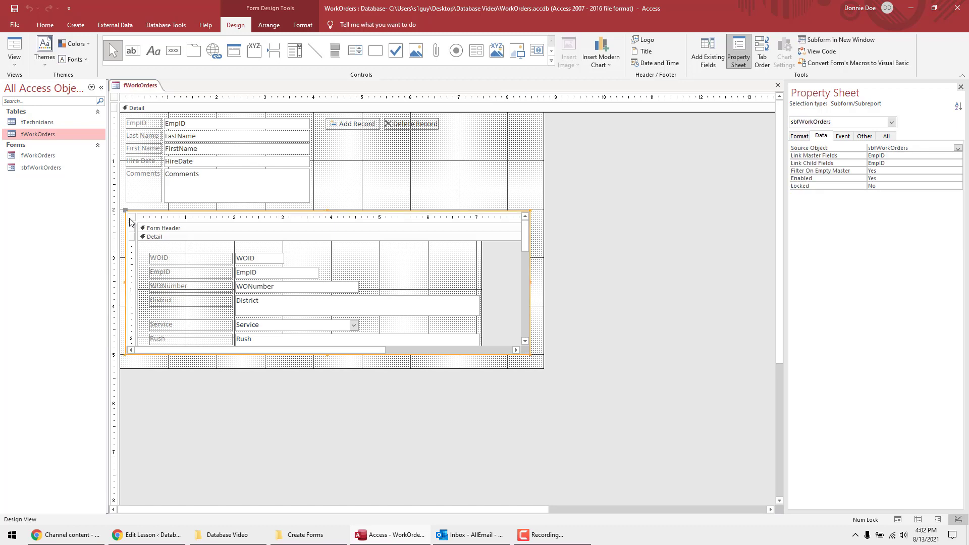
{"action": "left_click", "coordinate": [132, 219]}
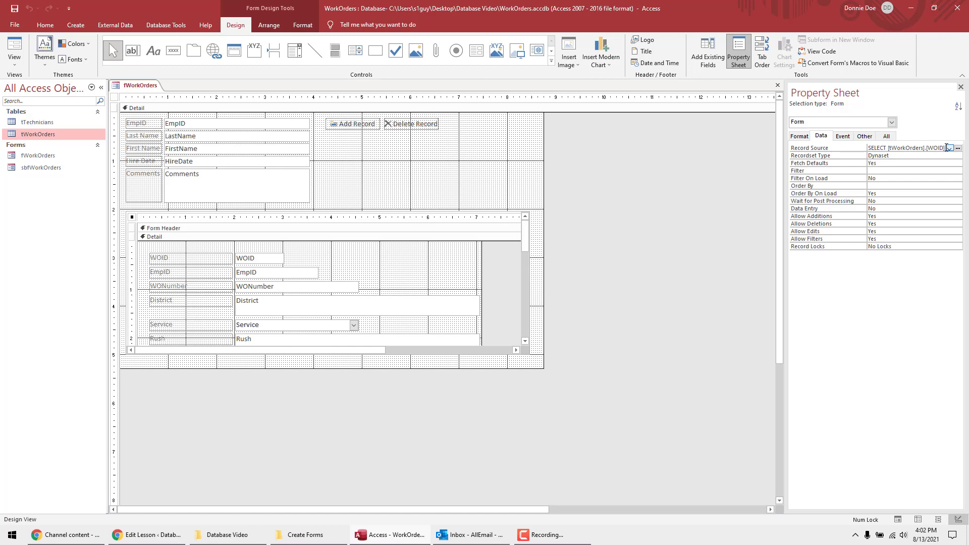
{"action": "left_click", "coordinate": [950, 148]}
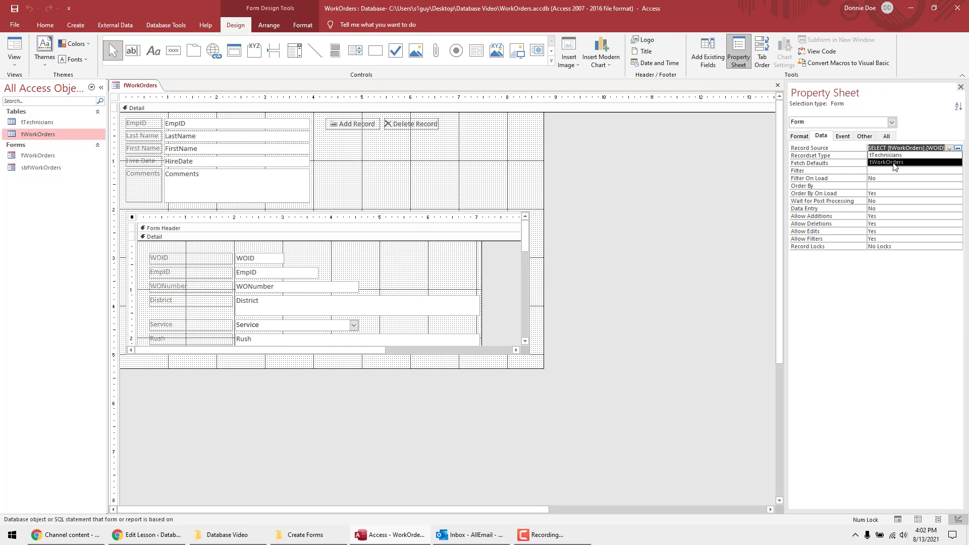
{"action": "left_click", "coordinate": [858, 148]}
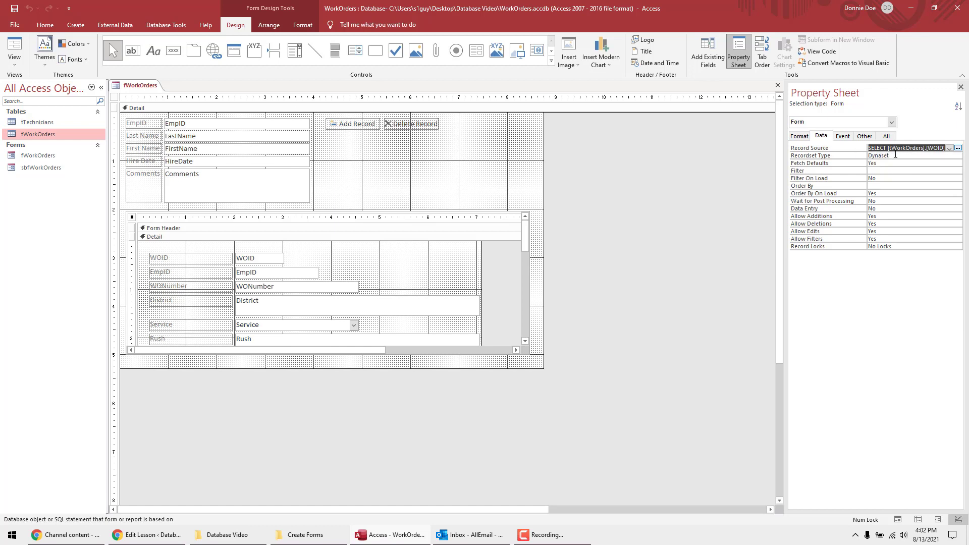
{"action": "left_click", "coordinate": [957, 149]}
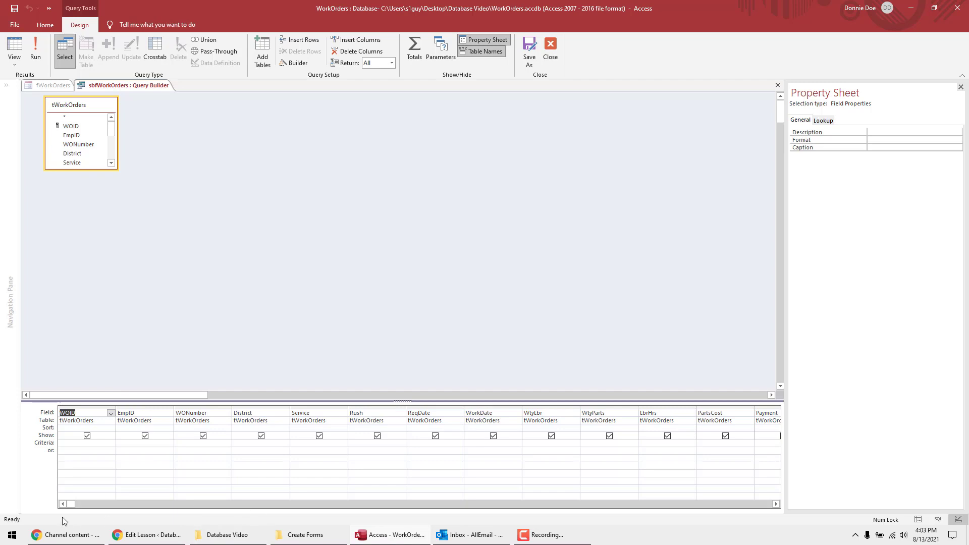
{"action": "left_click", "coordinate": [509, 513]}
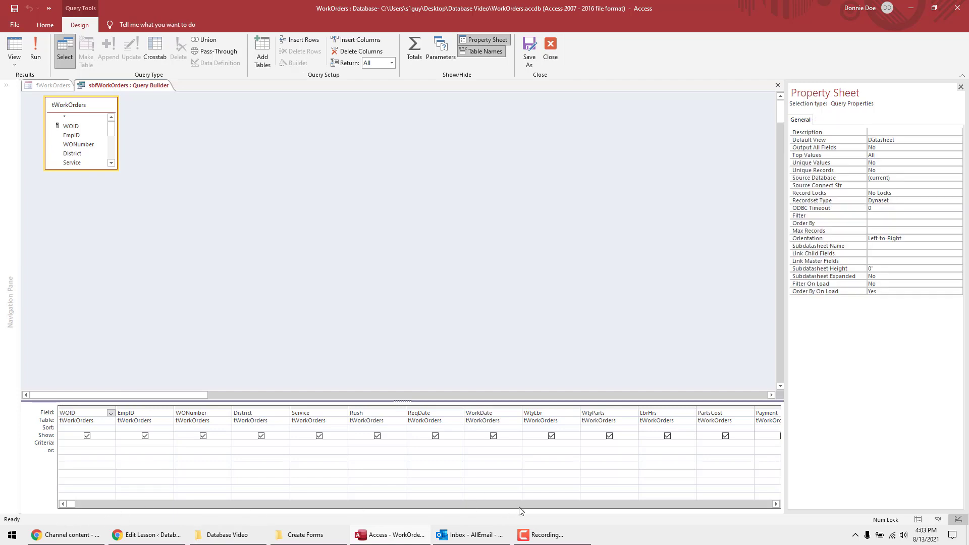
{"action": "left_click", "coordinate": [541, 504]}
{"action": "left_click", "coordinate": [83, 504]}
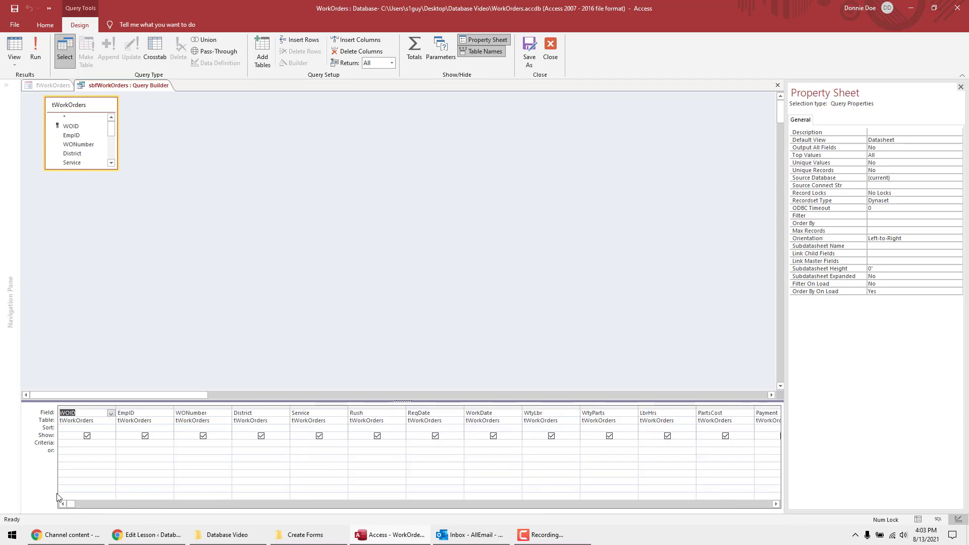
{"action": "left_click_drag", "start_coordinate": [119, 172], "coordinate": [237, 376]}
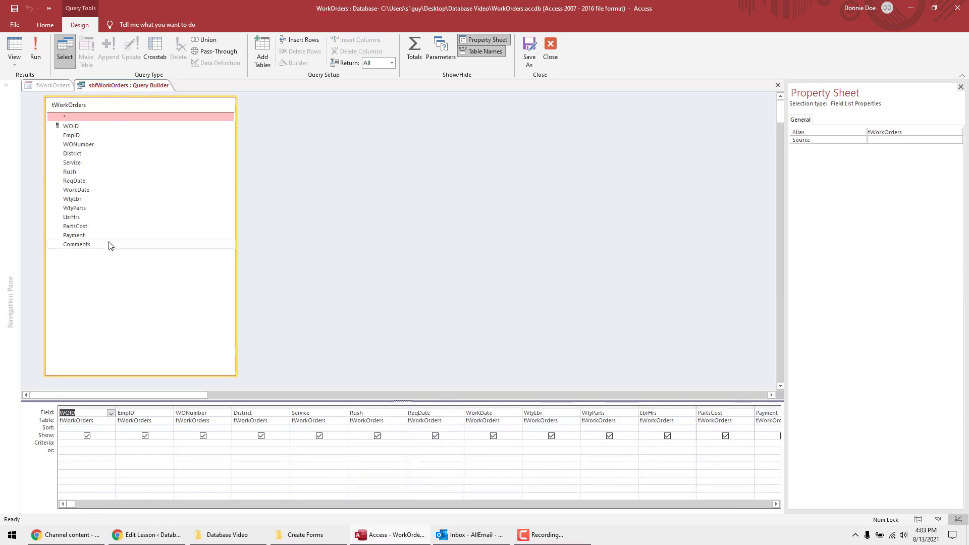
{"action": "left_click", "coordinate": [777, 85]}
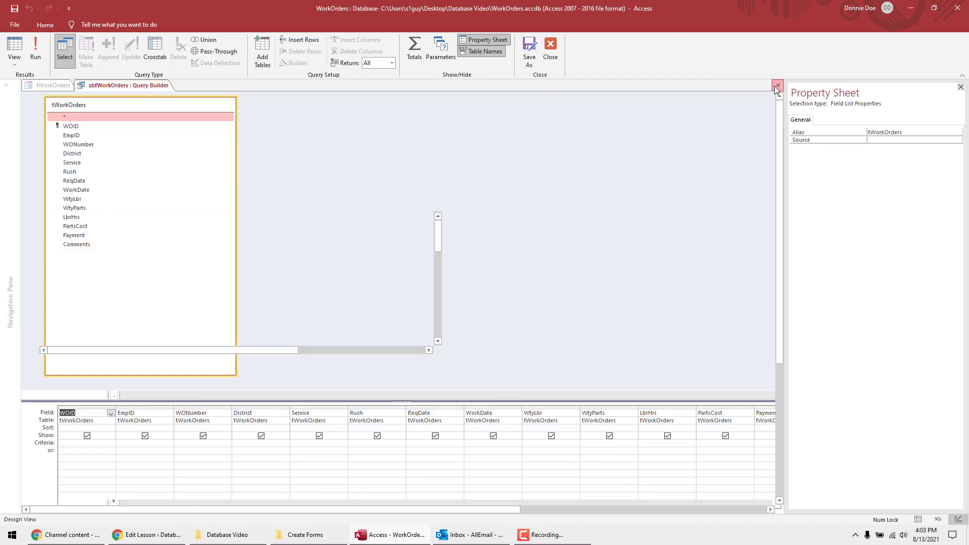
- Set the subform's record source to the tWorkOrders table, and close the form after checking it in Form View
{"action": "left_click", "coordinate": [949, 149]}
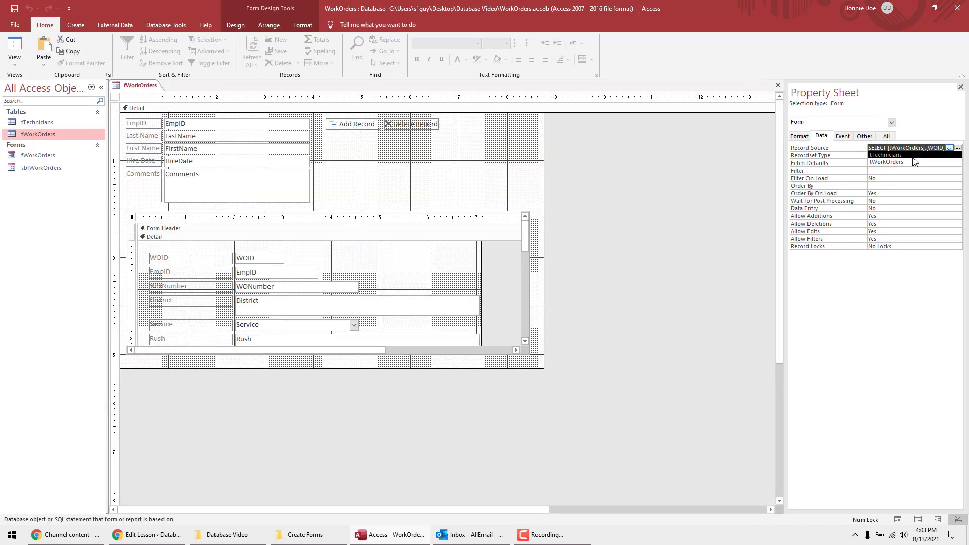
{"action": "left_click", "coordinate": [904, 163]}
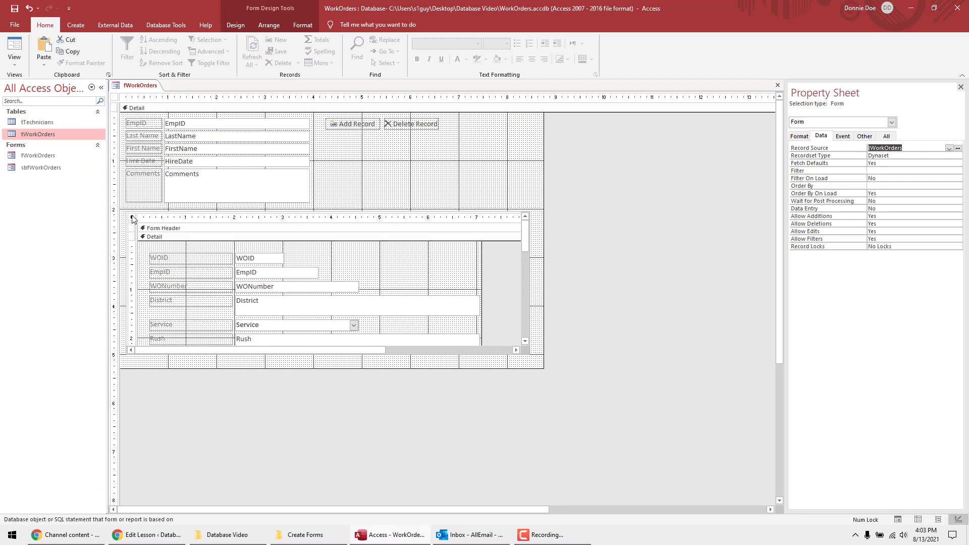
{"action": "left_click", "coordinate": [15, 51]}
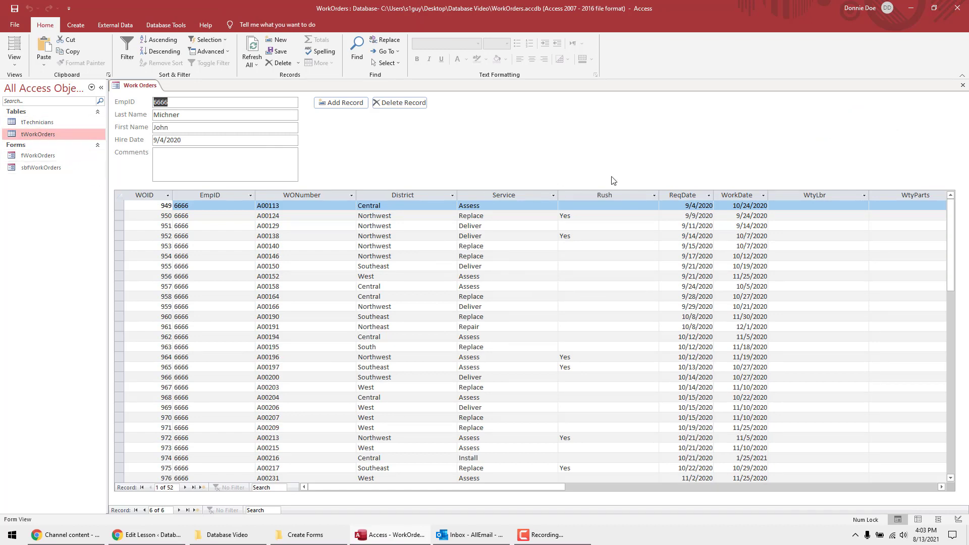
{"action": "left_click", "coordinate": [963, 88]}
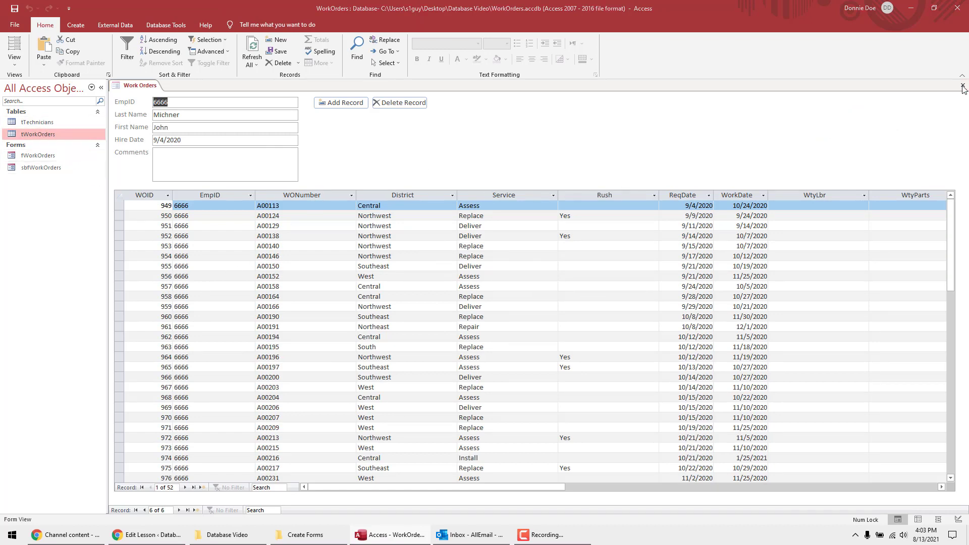
{"action": "left_click", "coordinate": [441, 242]}
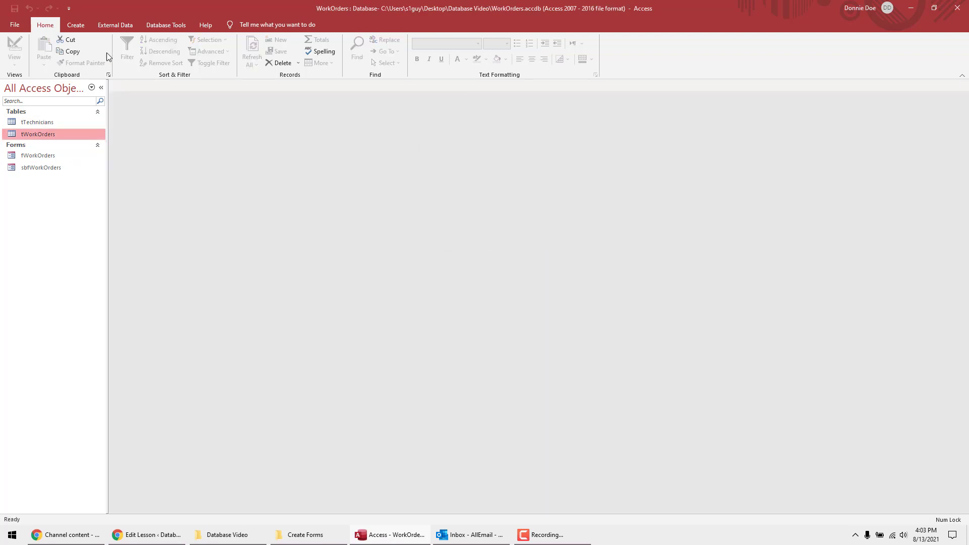
- Create a new query in Design View containing the tTechnicians and tWorkOrders tables
{"action": "left_click", "coordinate": [72, 23]}
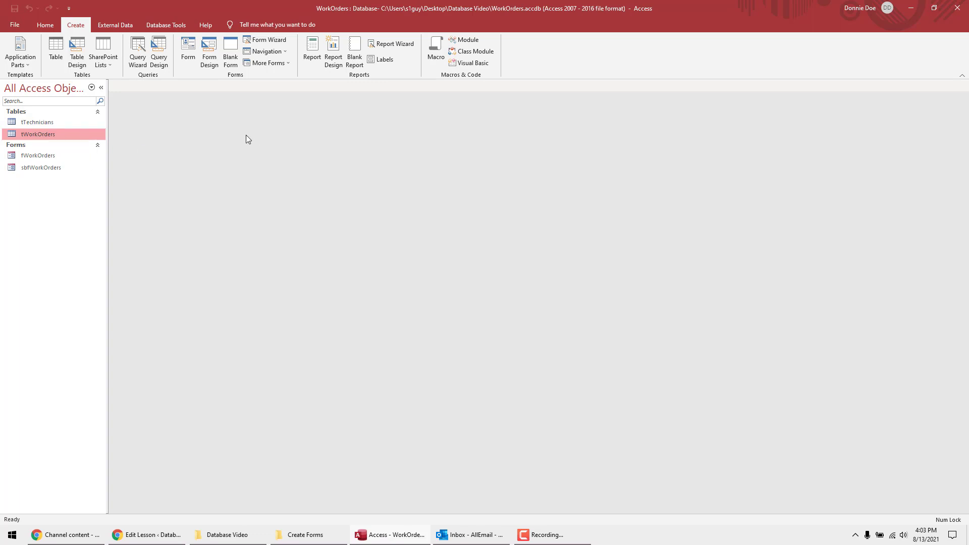
{"action": "left_click", "coordinate": [165, 44]}
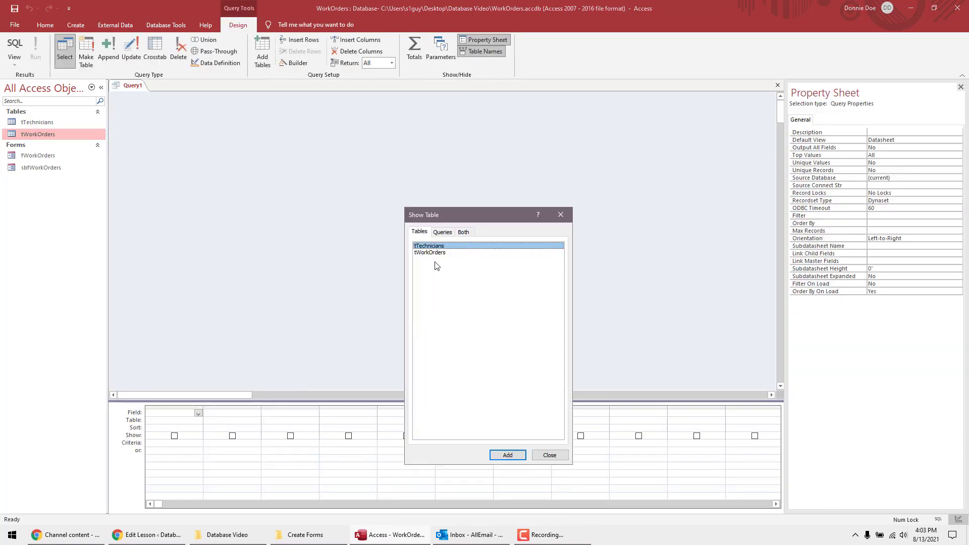
{"action": "double_click", "coordinate": [432, 247]}
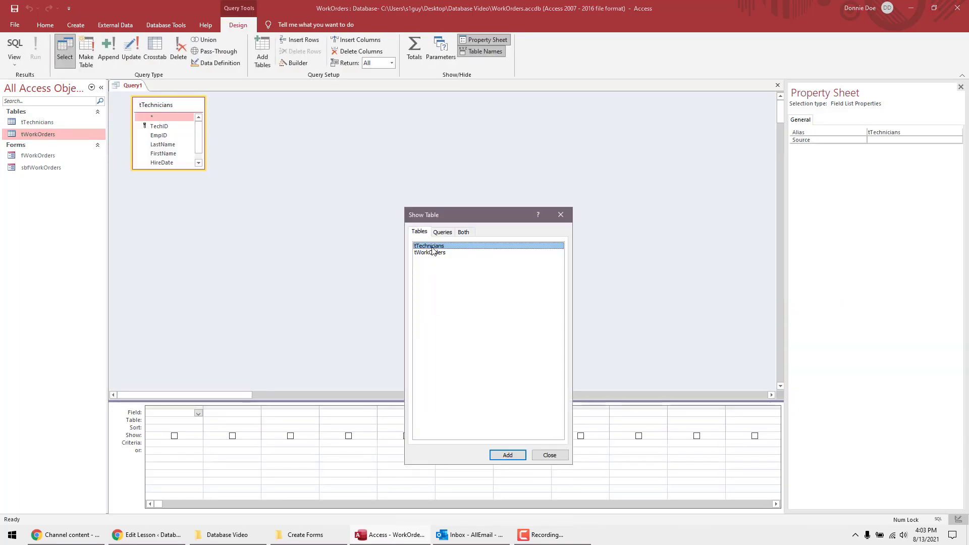
{"action": "left_click", "coordinate": [438, 253]}
{"action": "double_click", "coordinate": [438, 253]}
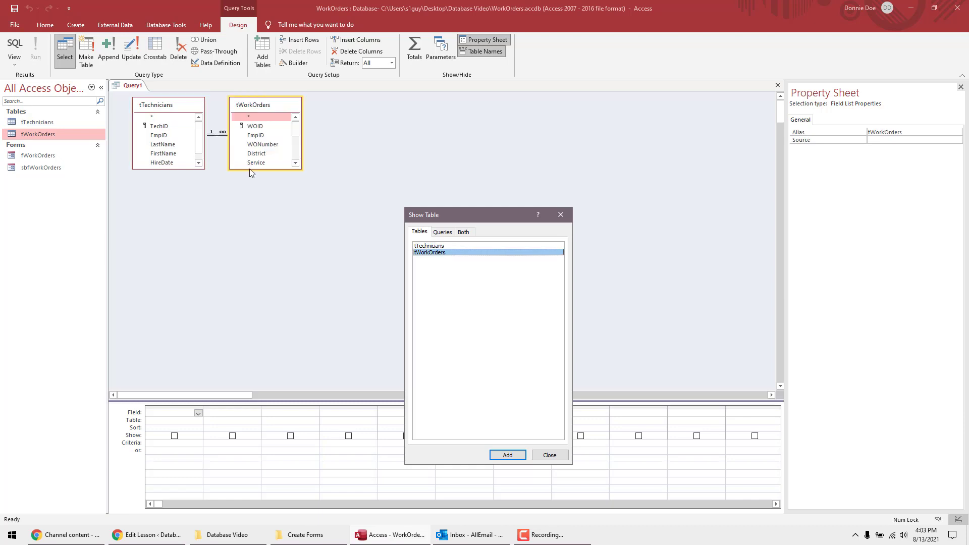
{"action": "left_click", "coordinate": [549, 455]}
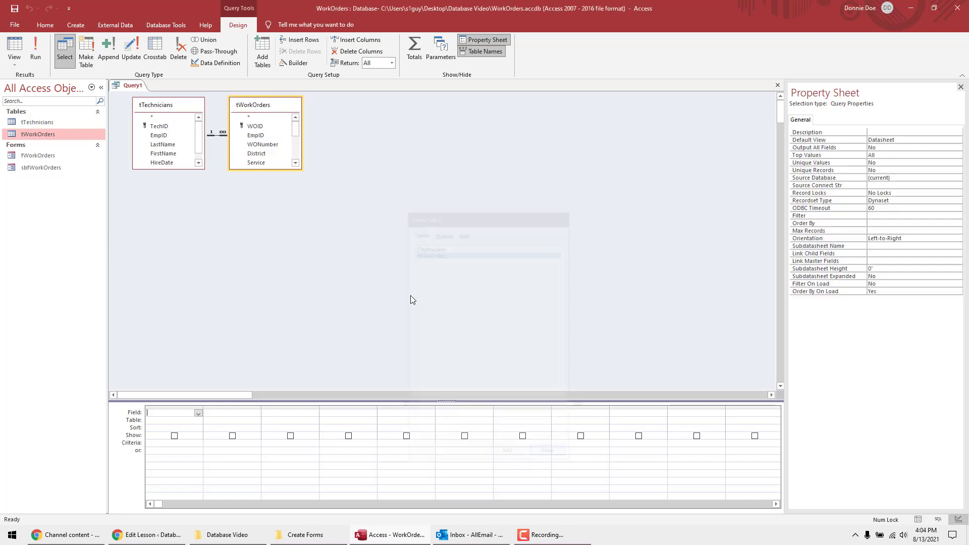
- Set the join to include all records from tTechnicians and only those from tWorkOrders where the joined fields are equal
{"action": "left_click", "coordinate": [219, 139]}
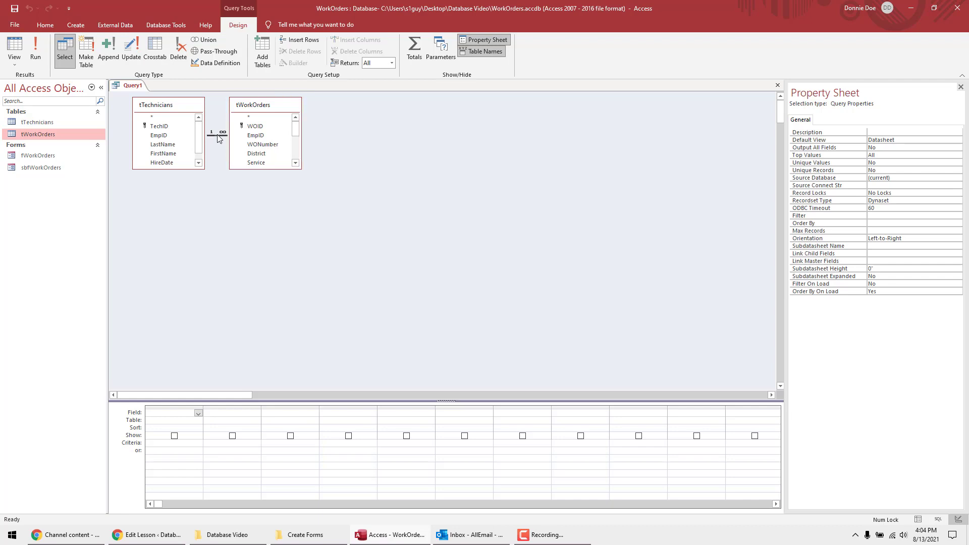
{"action": "double_click", "coordinate": [218, 138]}
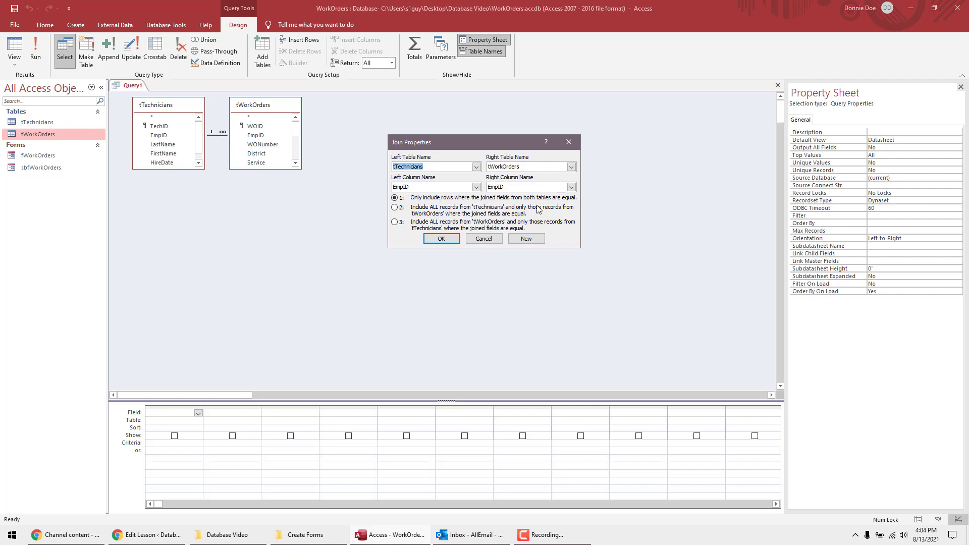
{"action": "left_click", "coordinate": [395, 208]}
{"action": "left_click", "coordinate": [437, 239]}
- Enlarge and space apart the tWorkOrders and tTechnicians field lists in the query so all their fields show
{"action": "left_click_drag", "start_coordinate": [301, 169], "coordinate": [357, 283]}
{"action": "left_click_drag", "start_coordinate": [313, 109], "coordinate": [431, 111]}
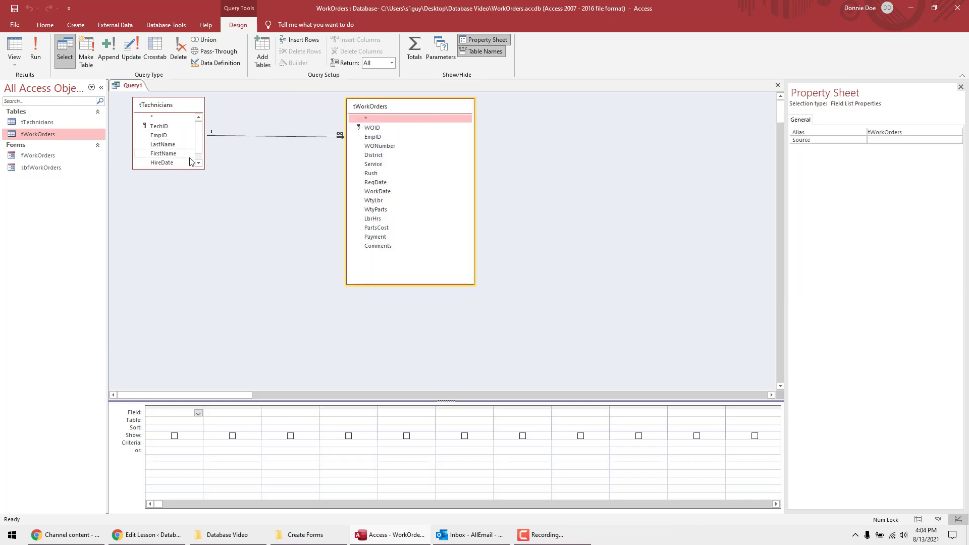
{"action": "left_click", "coordinate": [203, 170]}
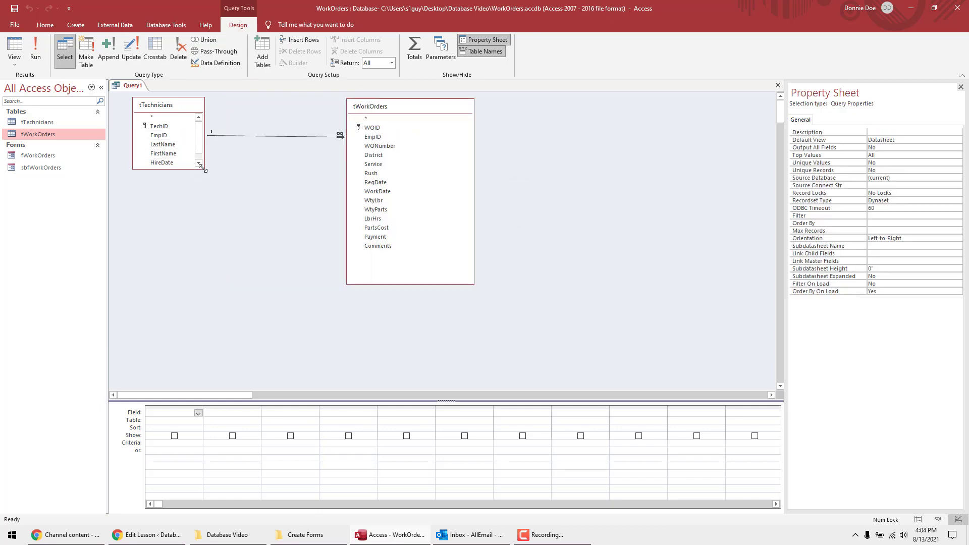
{"action": "left_click_drag", "start_coordinate": [203, 170], "coordinate": [236, 313]}
- Review the EmpID relationship between tTechnicians and tWorkOrders in the Relationships window, and return to the query
{"action": "left_click", "coordinate": [166, 24]}
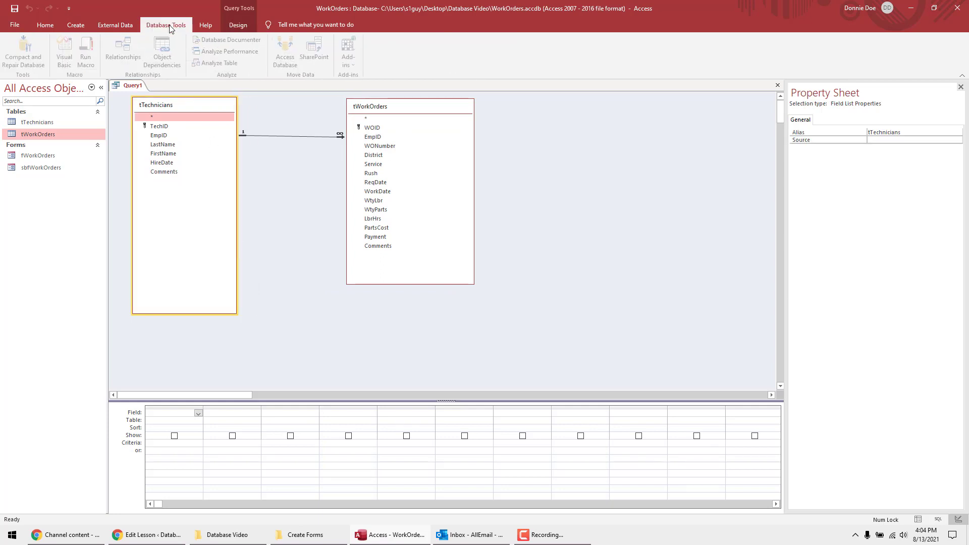
{"action": "left_click", "coordinate": [125, 53]}
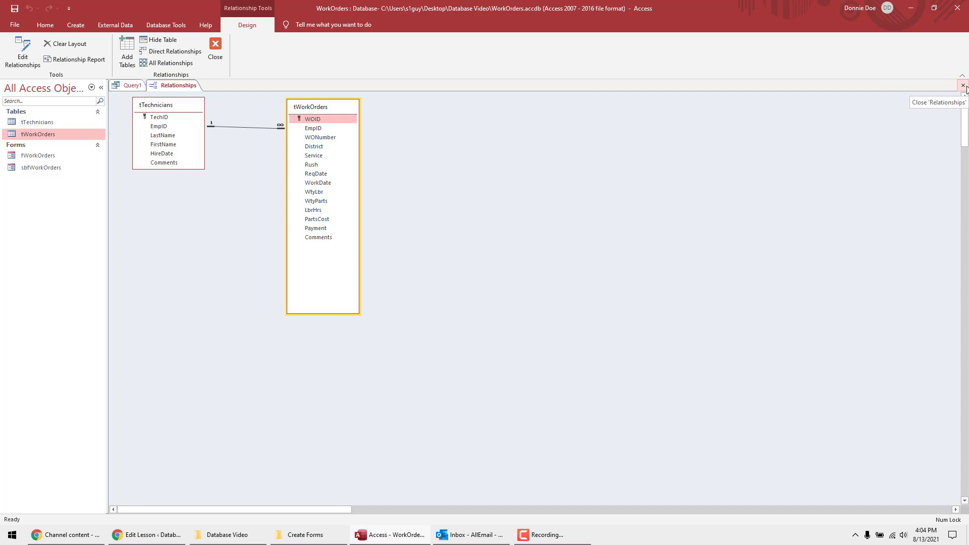
{"action": "left_click", "coordinate": [155, 126]}
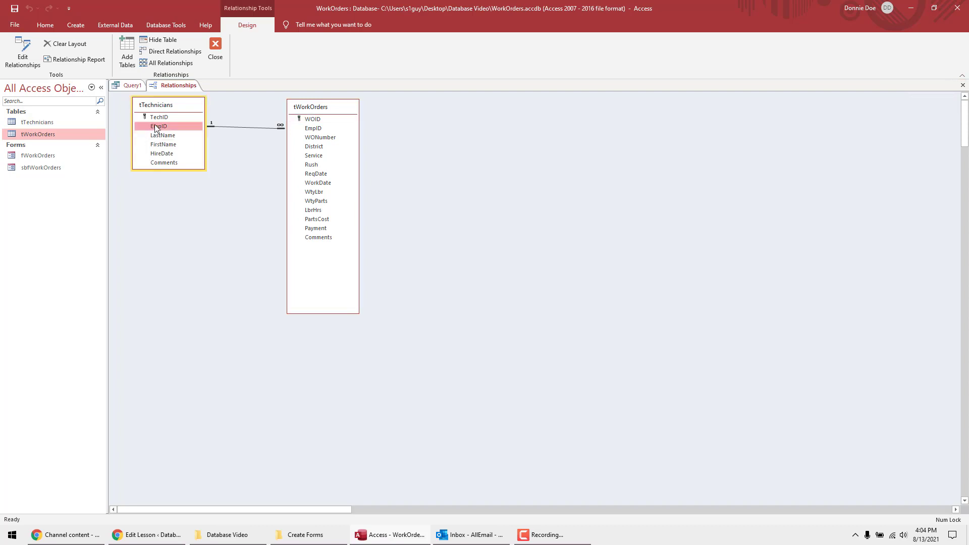
{"action": "left_click", "coordinate": [311, 130]}
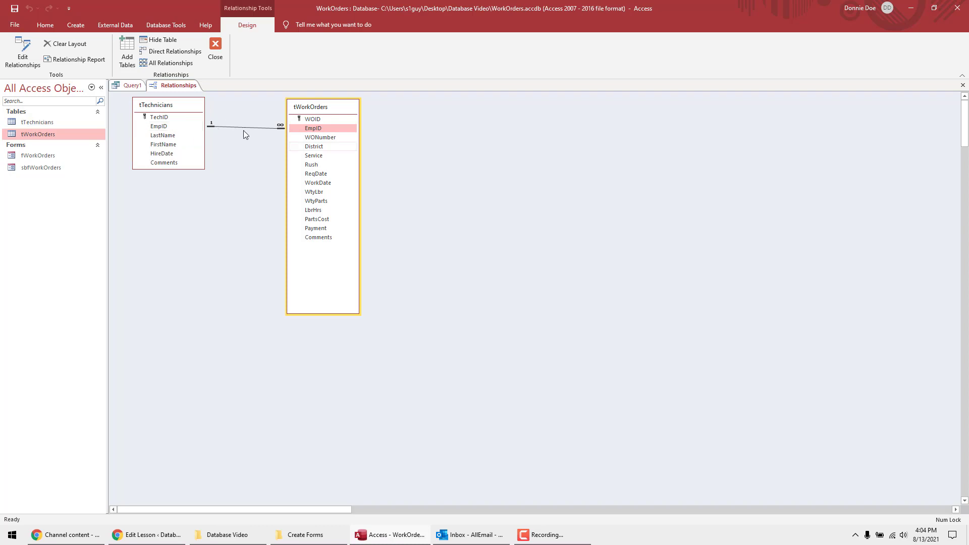
{"action": "left_click", "coordinate": [963, 84]}
{"action": "left_click", "coordinate": [561, 255]}
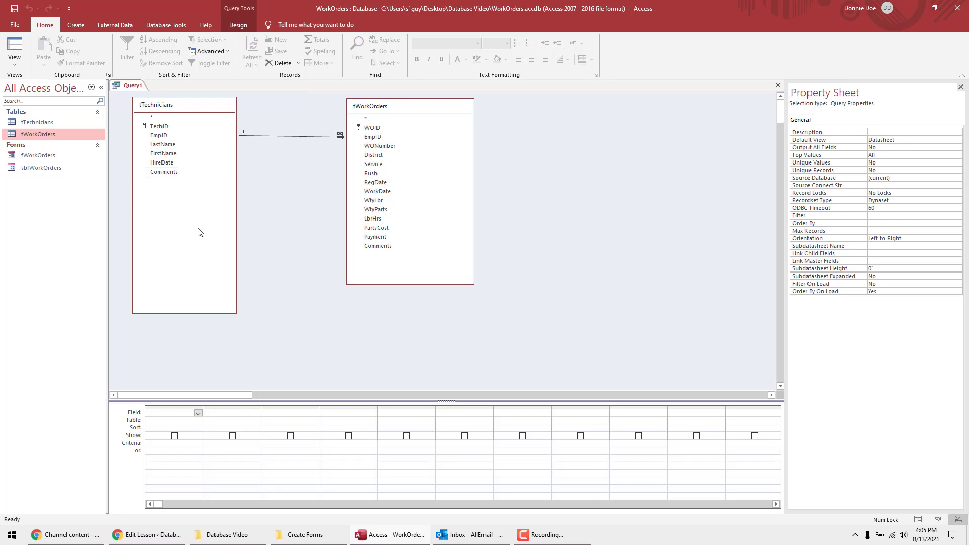
- Add the LastName, FirstName, HireDate and Comments fields from tTechnicians to the query
{"action": "double_click", "coordinate": [167, 145]}
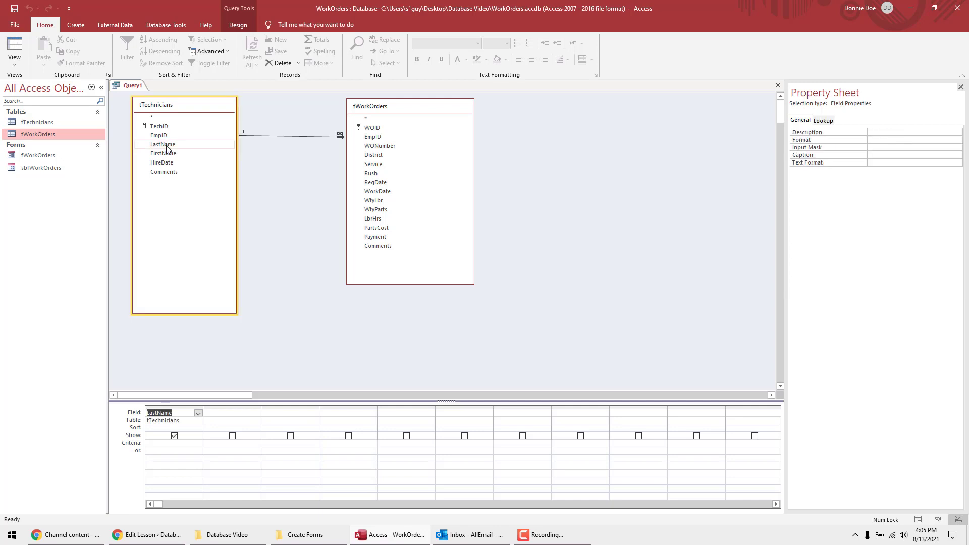
{"action": "double_click", "coordinate": [168, 154]}
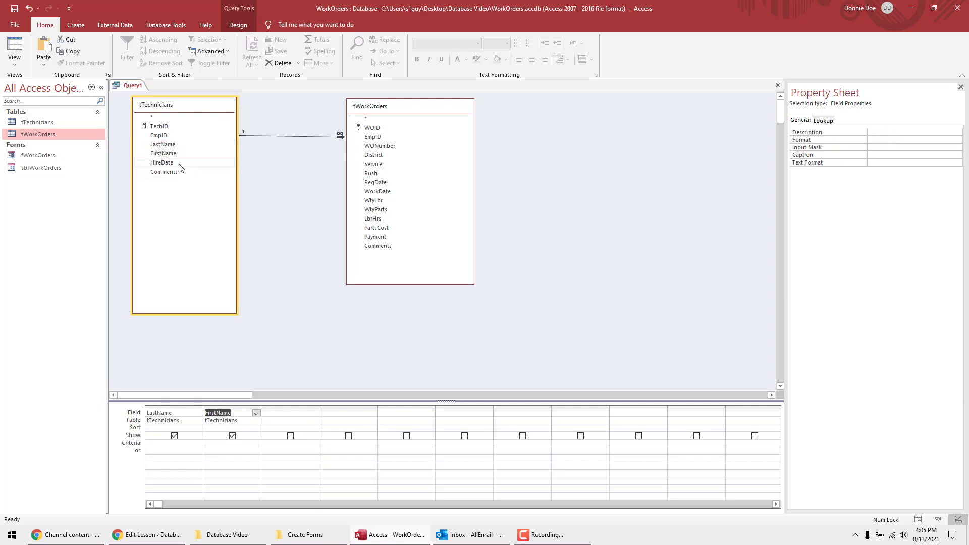
{"action": "double_click", "coordinate": [192, 163]}
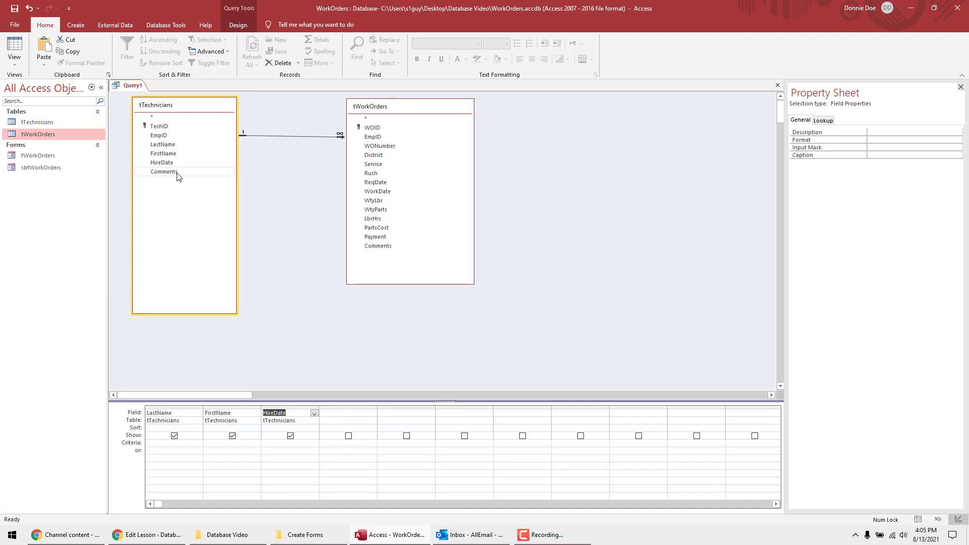
{"action": "double_click", "coordinate": [178, 173]}
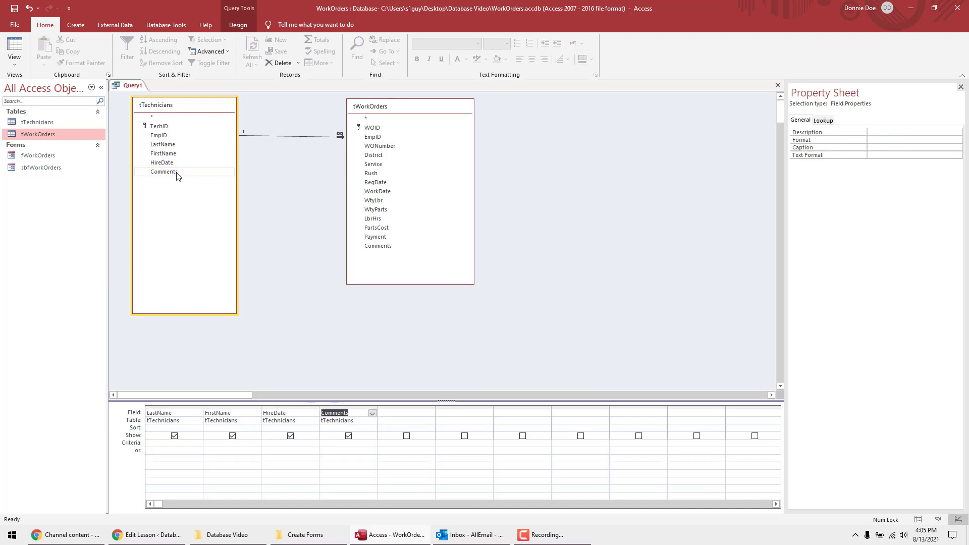
- Add the WONumber, District, Service, ReqDate and WorkDate fields from tWorkOrders to the query
{"action": "double_click", "coordinate": [398, 147]}
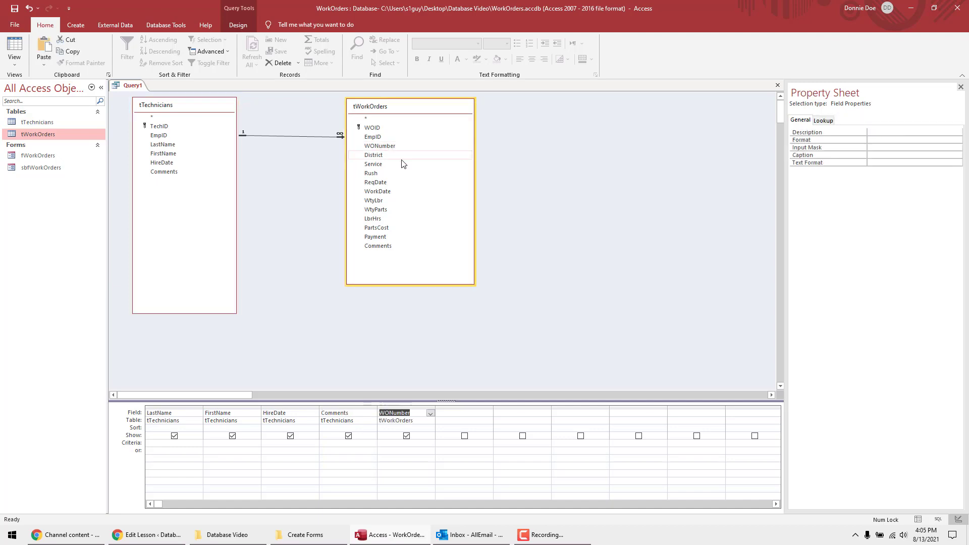
{"action": "double_click", "coordinate": [389, 155]}
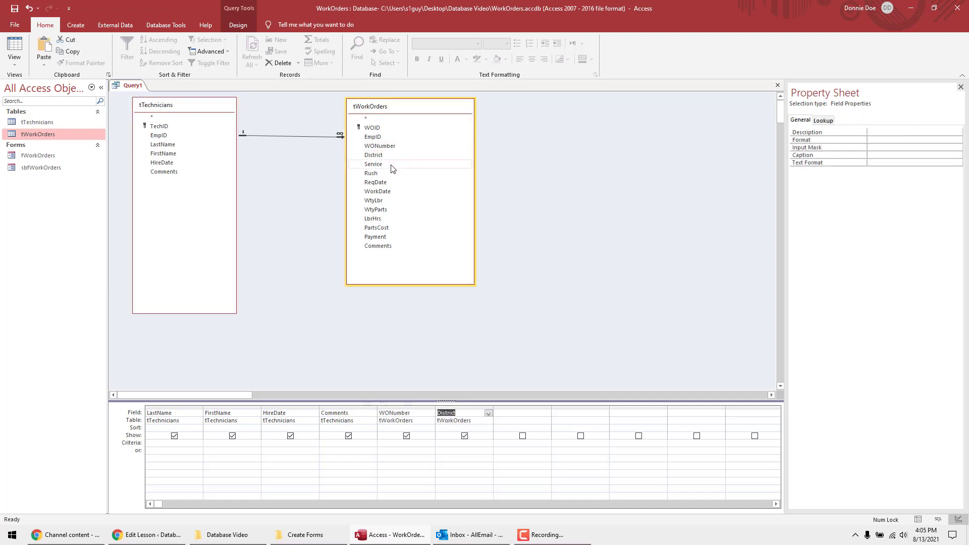
{"action": "double_click", "coordinate": [389, 164]}
{"action": "left_click", "coordinate": [386, 174]}
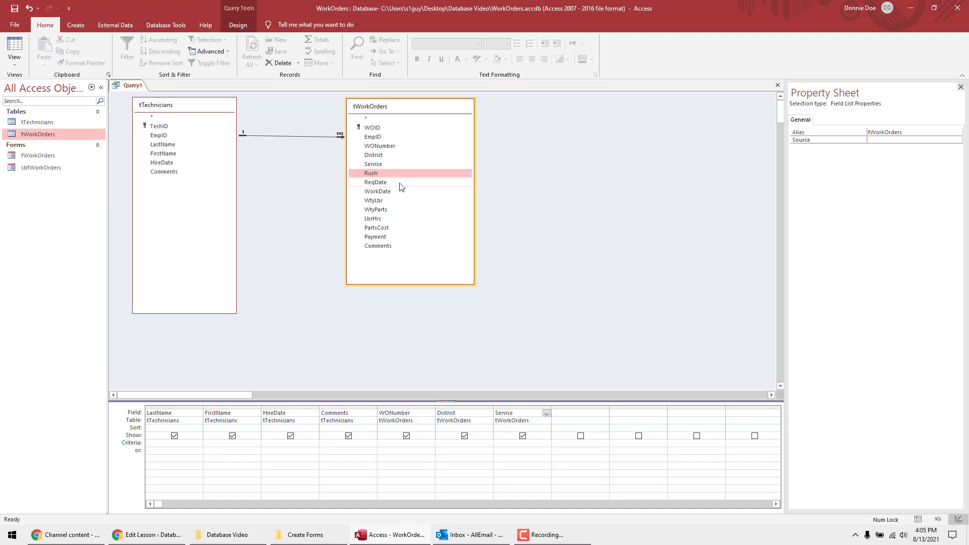
{"action": "left_click", "coordinate": [396, 184]}
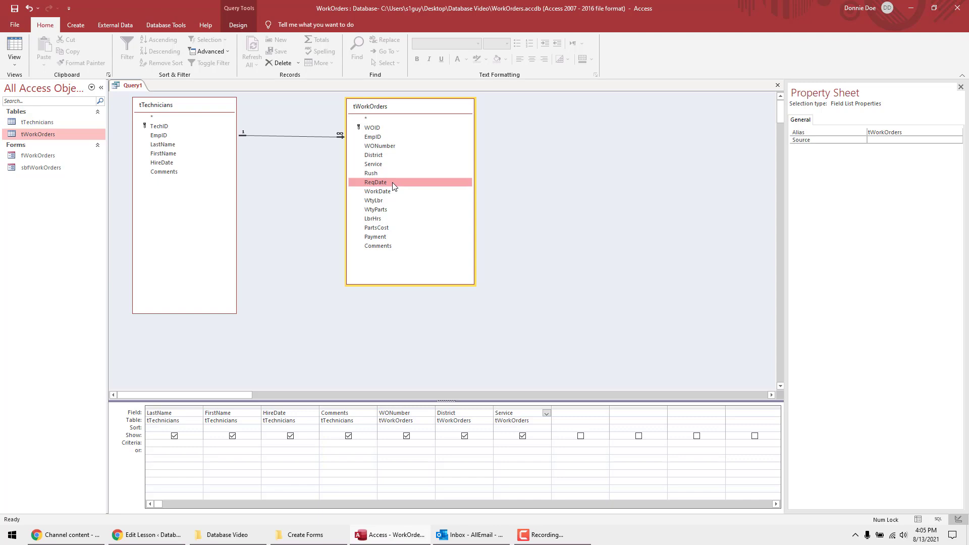
{"action": "double_click", "coordinate": [392, 183]}
{"action": "double_click", "coordinate": [394, 192]}
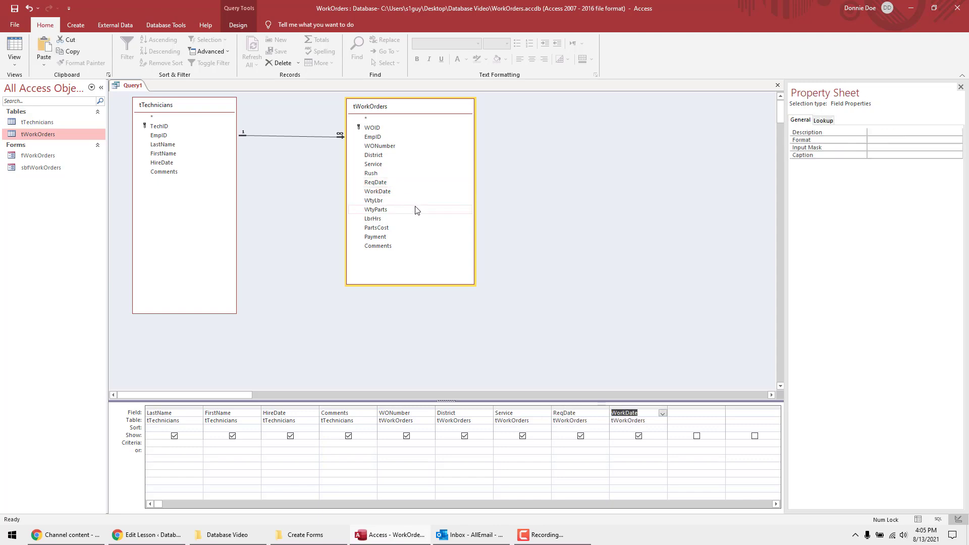
- Add the LbrHrs, PartsCost and Comments fields from tWorkOrders to the query
{"action": "left_click", "coordinate": [390, 202]}
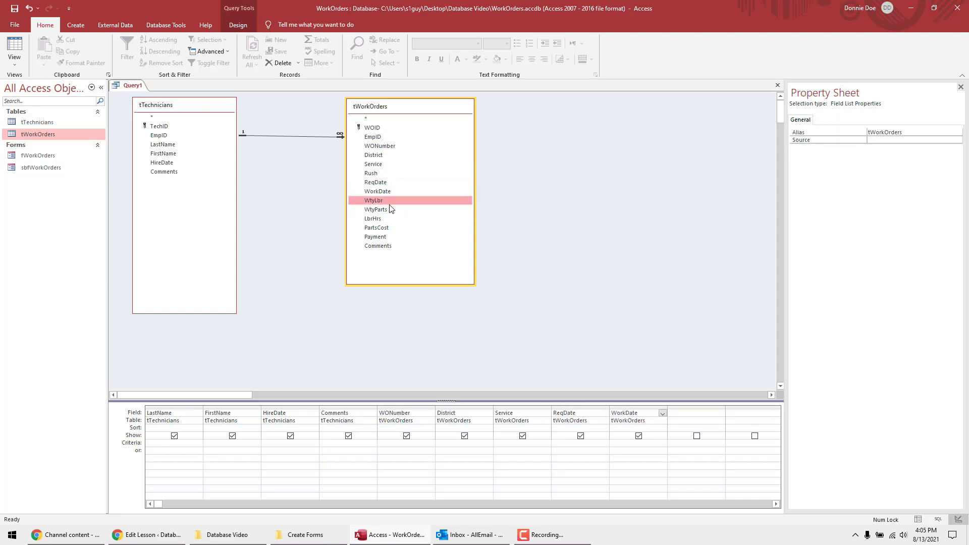
{"action": "left_click", "coordinate": [392, 210]}
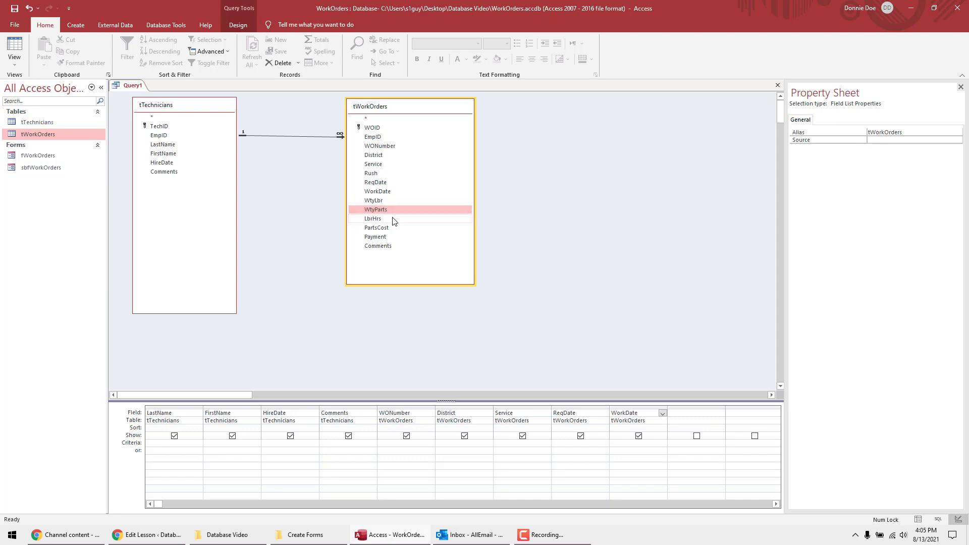
{"action": "left_click", "coordinate": [392, 219]}
{"action": "double_click", "coordinate": [391, 219]}
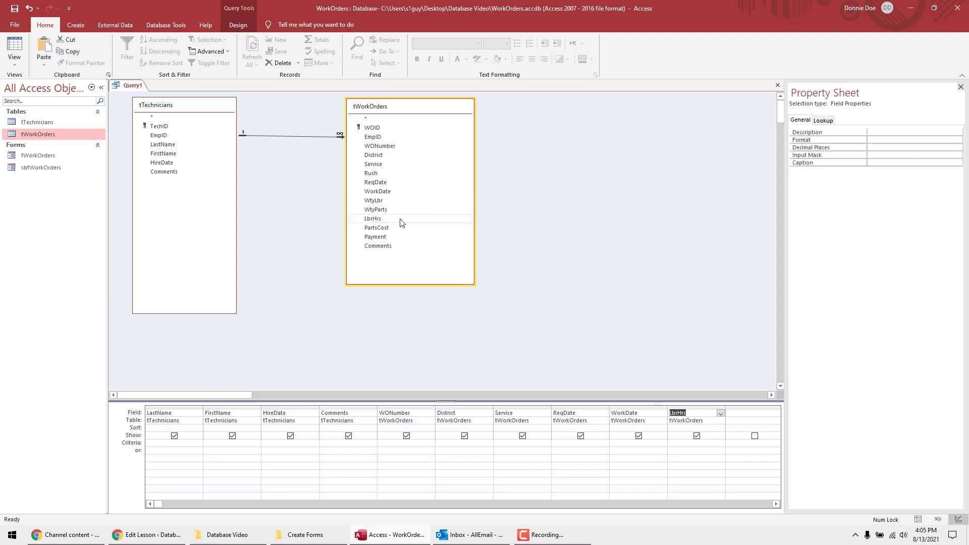
{"action": "double_click", "coordinate": [394, 226]}
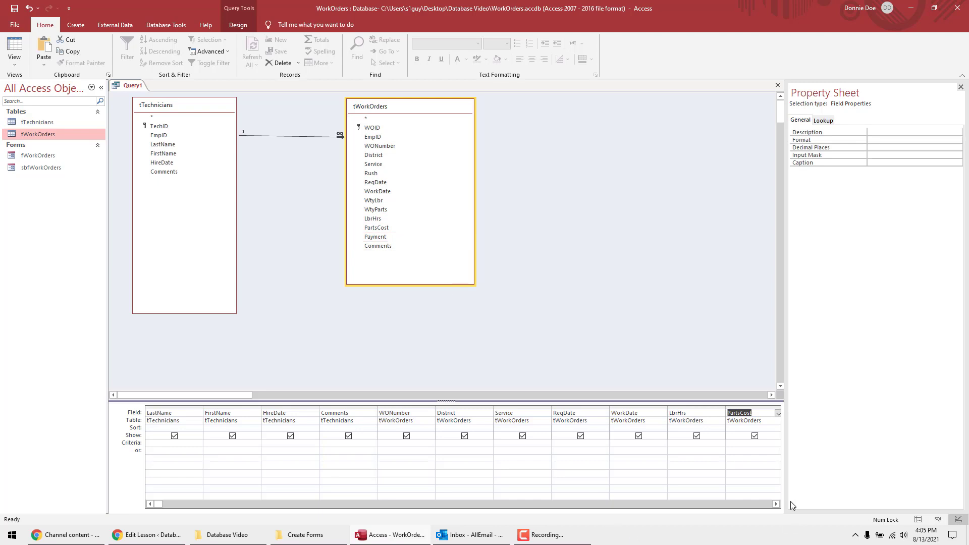
{"action": "left_click", "coordinate": [777, 504]}
{"action": "left_click", "coordinate": [777, 504]}
{"action": "left_click", "coordinate": [776, 504]}
{"action": "left_click", "coordinate": [776, 504]}
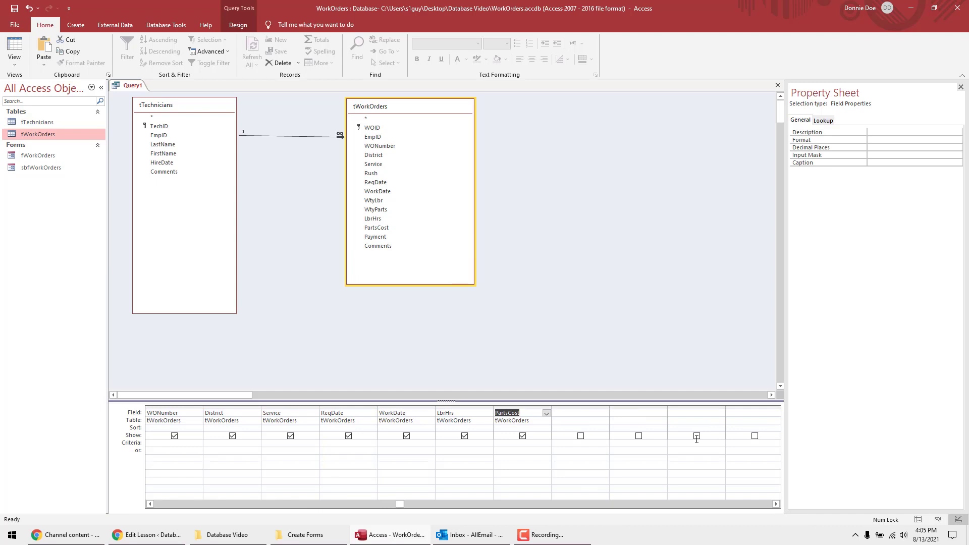
{"action": "double_click", "coordinate": [378, 247]}
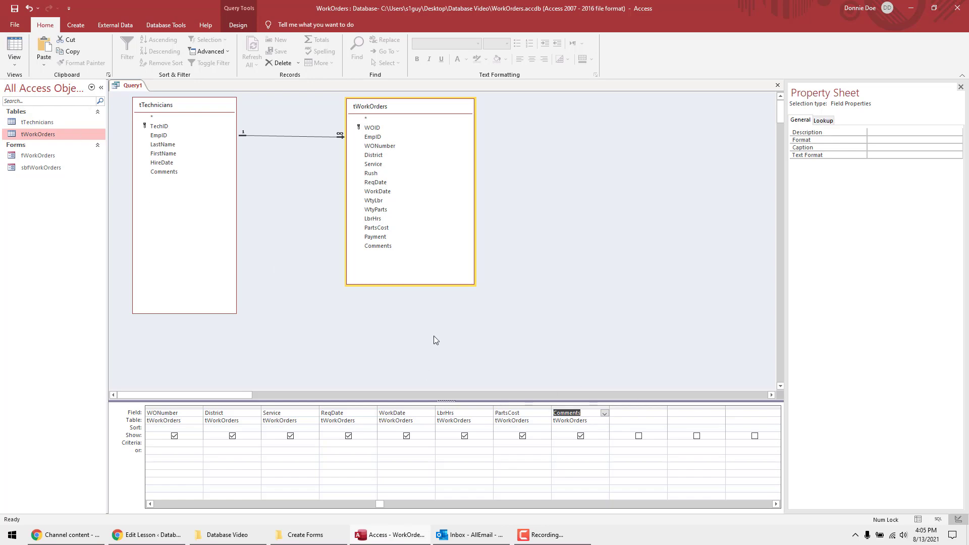
- Display the query in Datasheet View and fit both Comments columns to their headings
{"action": "left_click", "coordinate": [15, 50]}
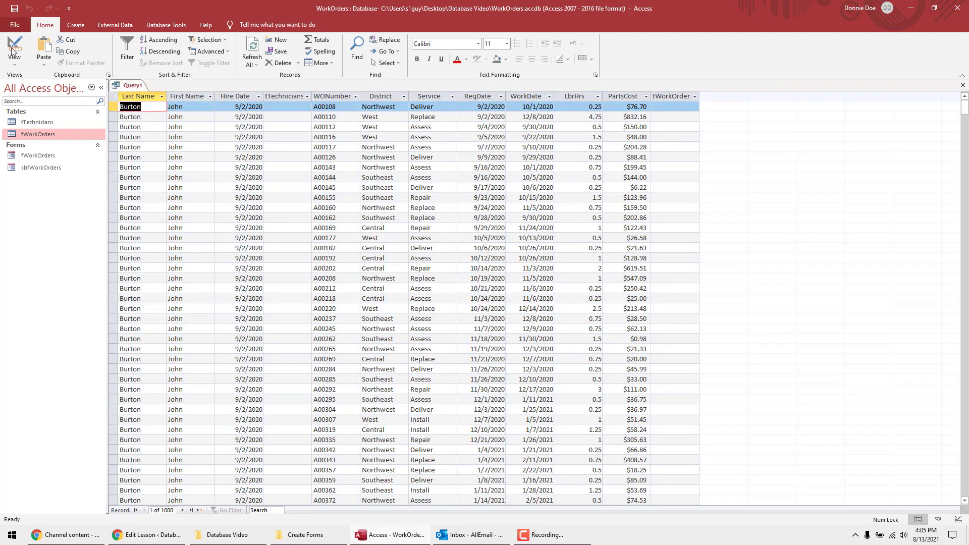
{"action": "double_click", "coordinate": [702, 96]}
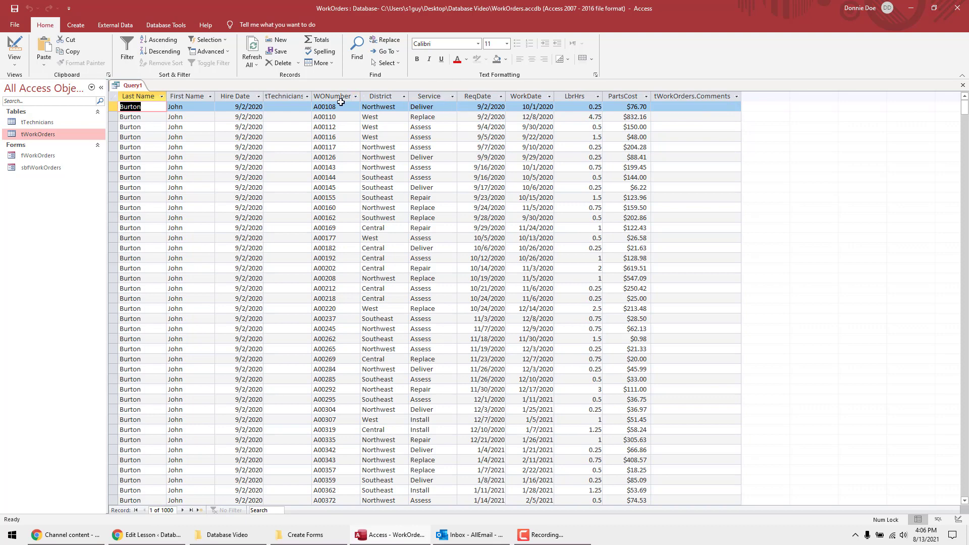
{"action": "double_click", "coordinate": [312, 96]}
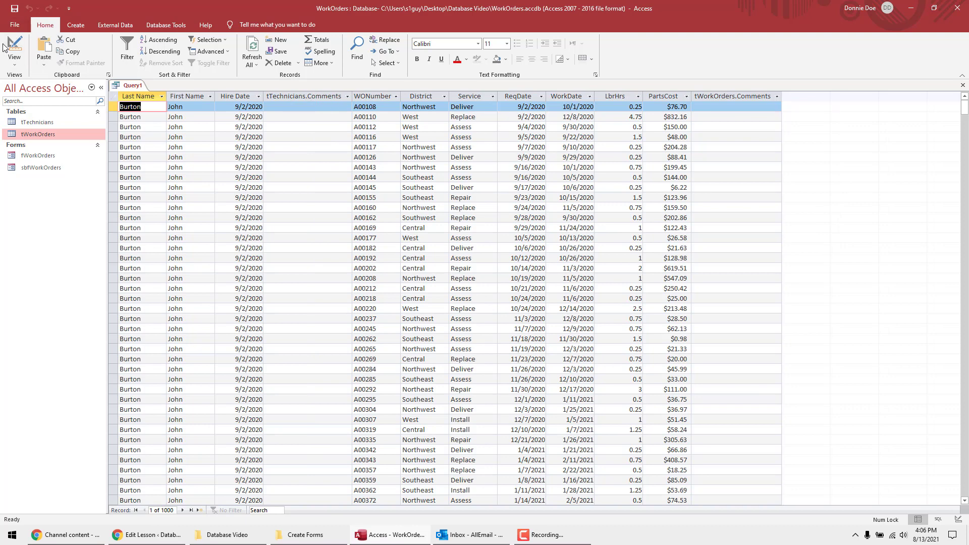
- Give the tWorkOrders Comments field the alias WO_Comments in the query design and check its heading in Datasheet View
{"action": "left_click", "coordinate": [17, 46]}
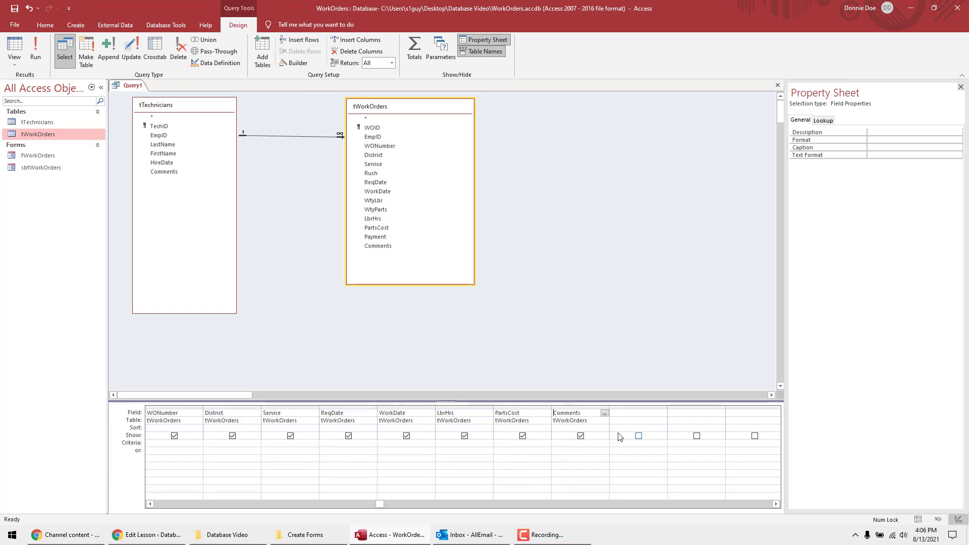
{"action": "type", "text": "WO_Comments"}
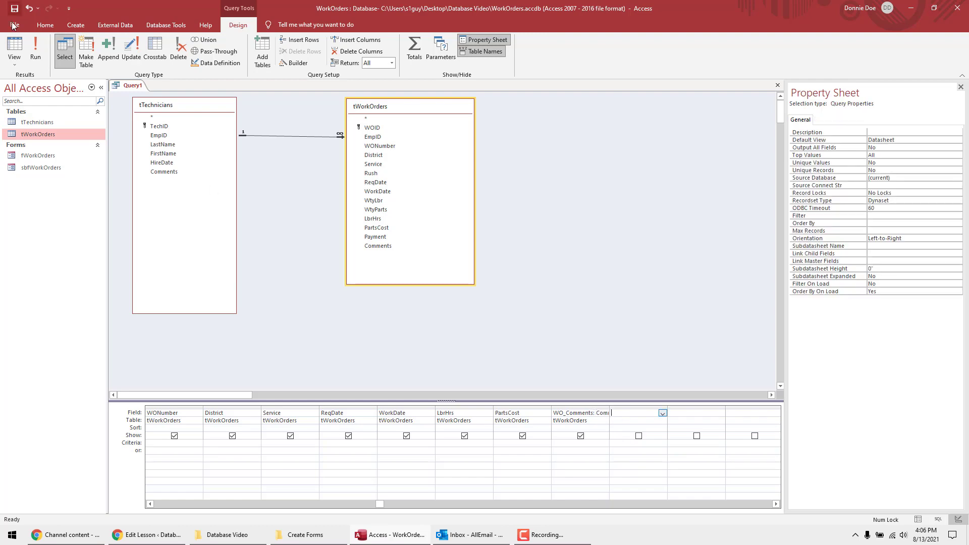
{"action": "left_click", "coordinate": [14, 51]}
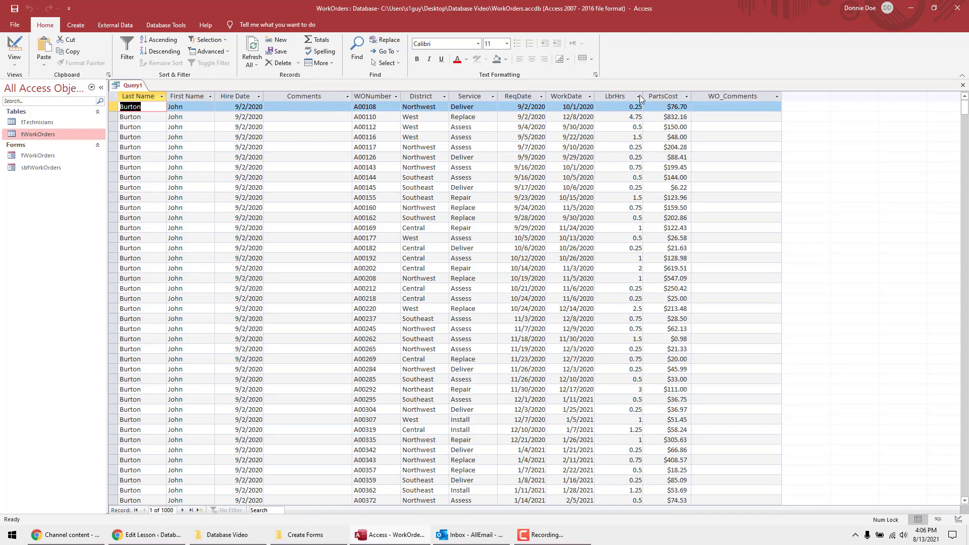
{"action": "left_click", "coordinate": [736, 107]}
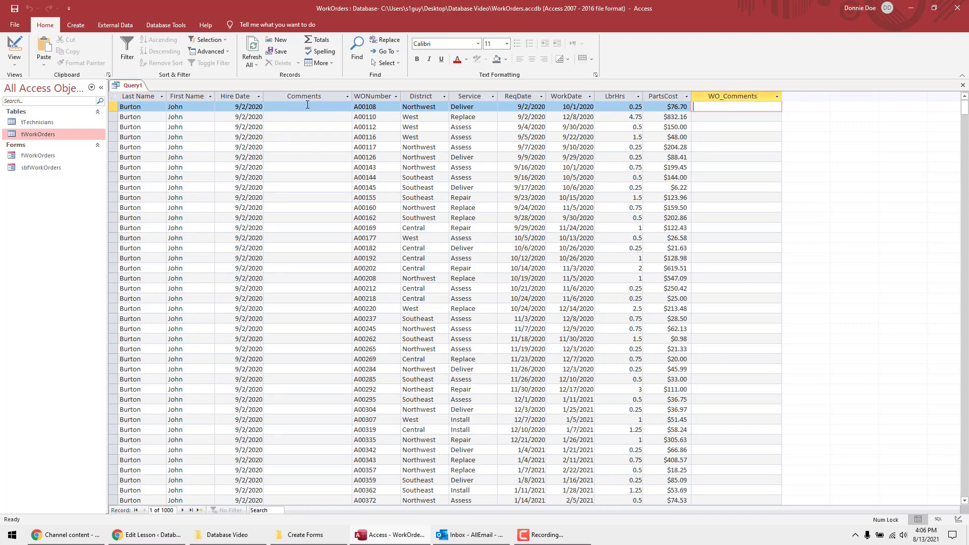
- Give the tTechnicians Comments field the alias Tech_Comments in the query design and check its heading in Datasheet View
{"action": "left_click", "coordinate": [14, 51]}
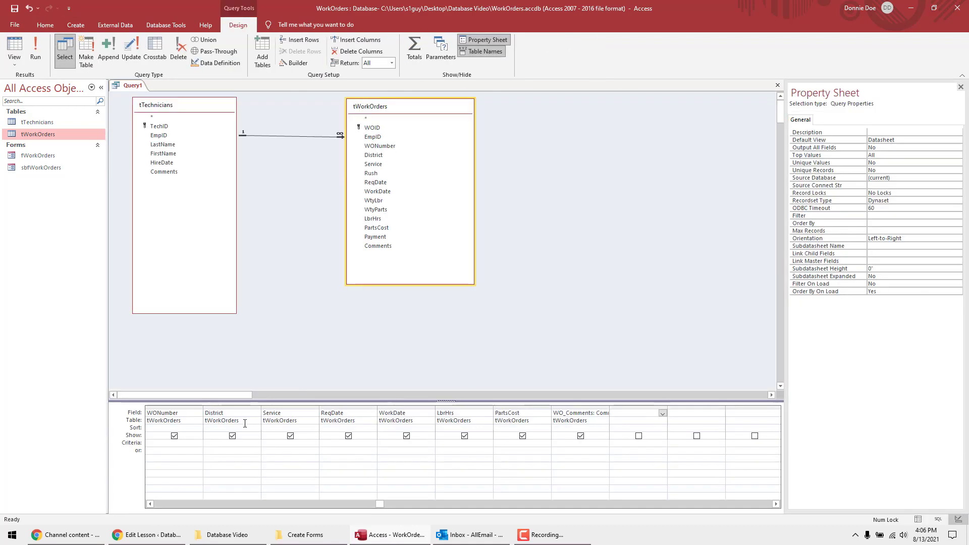
{"action": "left_click", "coordinate": [176, 503]}
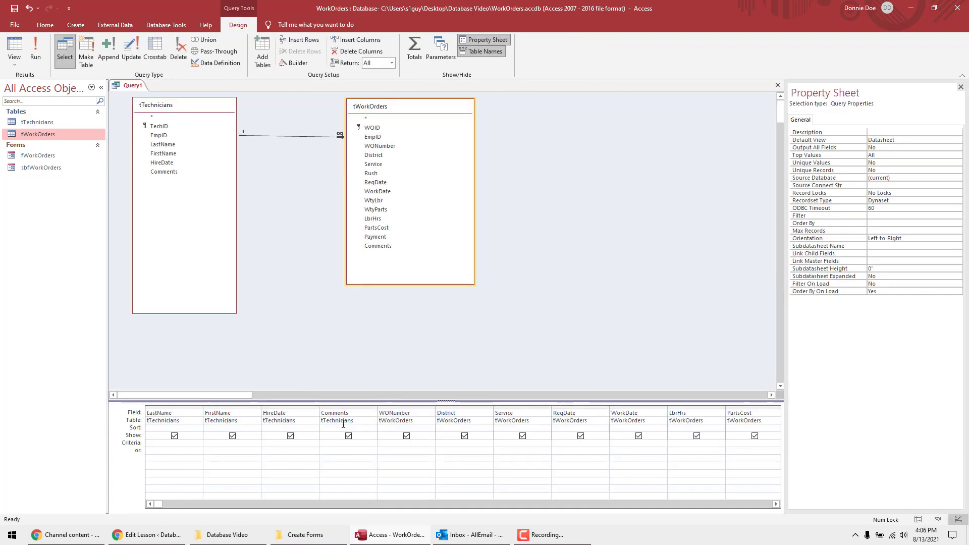
{"action": "left_click", "coordinate": [321, 413]}
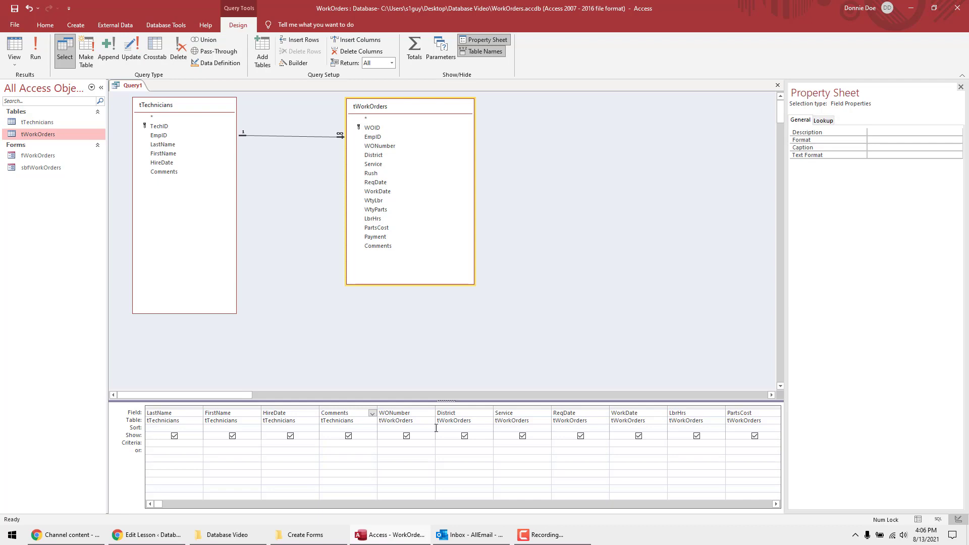
{"action": "type", "text": "Tech_Comments:C"}
{"action": "key", "text": "Tab"}
{"action": "left_click", "coordinate": [14, 51]}
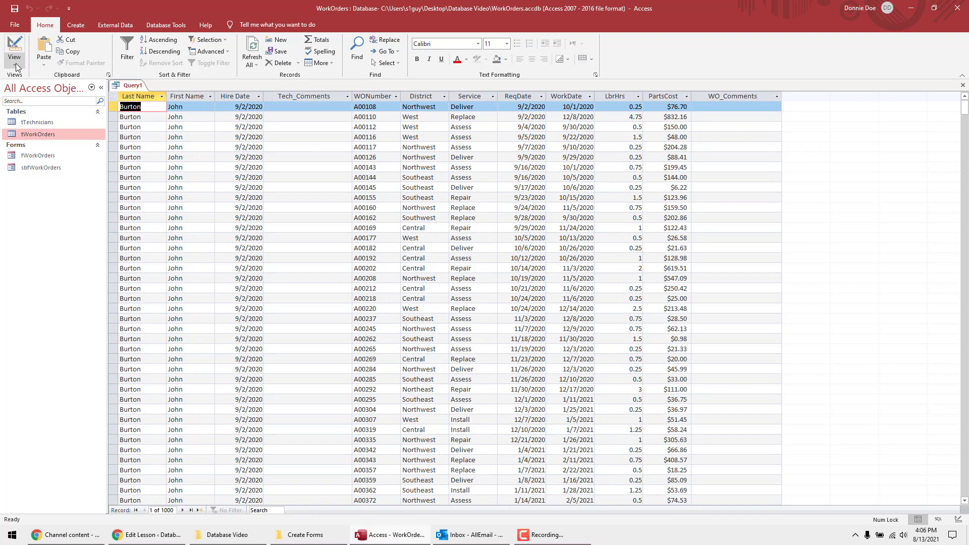
- Open the query's statement in SQL View for editing
{"action": "left_click", "coordinate": [13, 46]}
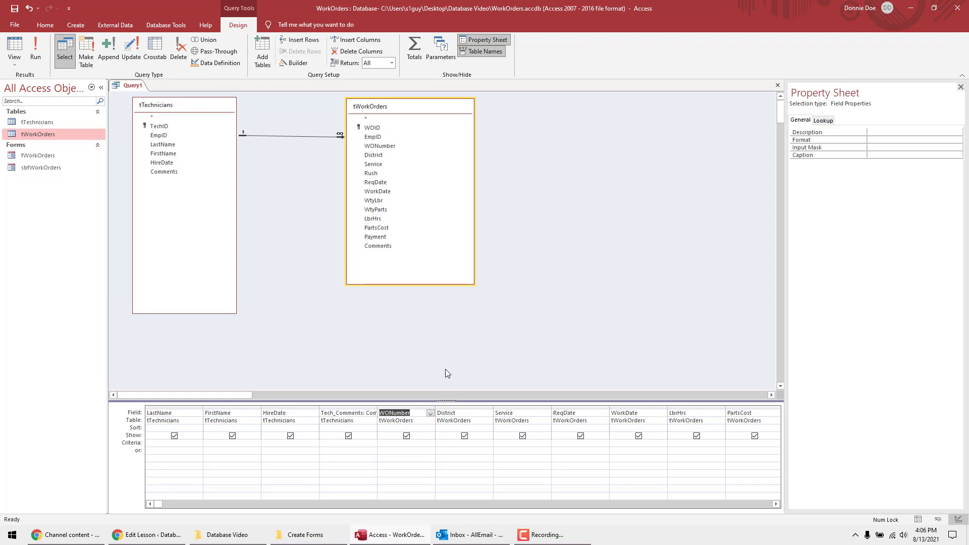
{"action": "left_click", "coordinate": [14, 60]}
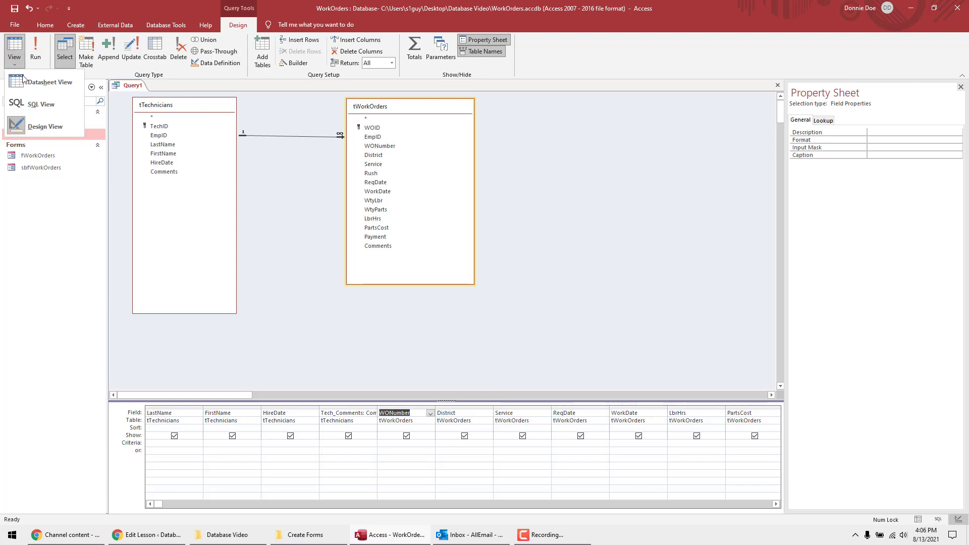
{"action": "left_click", "coordinate": [44, 105]}
{"action": "left_click", "coordinate": [387, 125]}
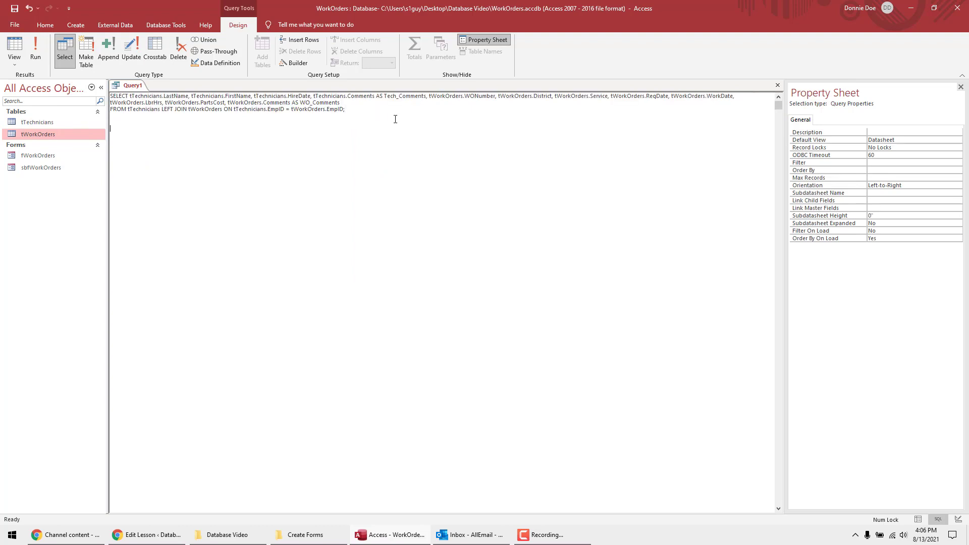
{"action": "type", "text": "SELECT"}
{"action": "key", "text": "BackSpace"}
{"action": "key", "text": "BackSpace"}
{"action": "key", "text": "BackSpace"}
{"action": "key", "text": "BackSpace"}
{"action": "key", "text": "BackSpace"}
{"action": "key", "text": "BackSpace"}
{"action": "key", "text": "BackSpace"}
- Change the tTechnicians comments alias in the SQL statement to Tech_Comments1 and show the query in Design View
{"action": "left_click", "coordinate": [360, 96]}
{"action": "type", "text": "1"}
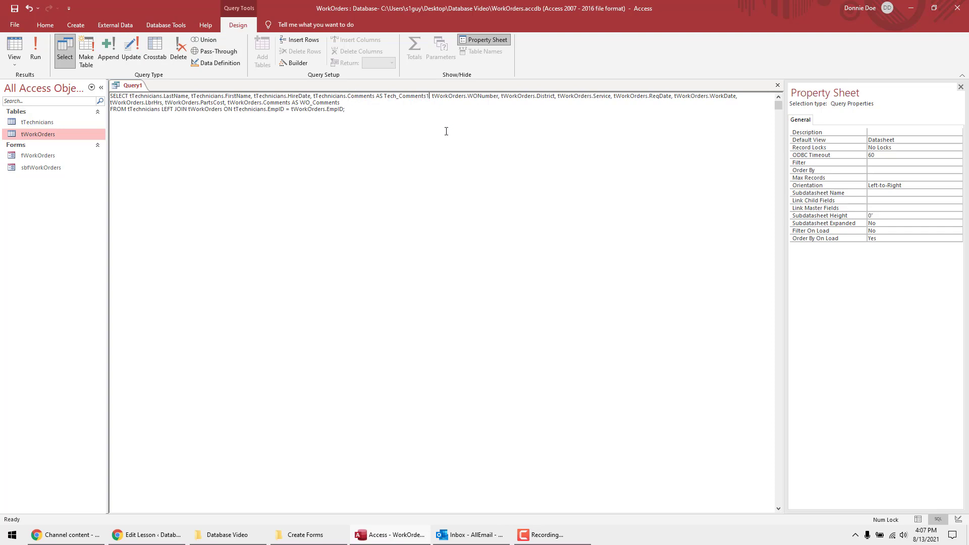
{"action": "left_click", "coordinate": [14, 60]}
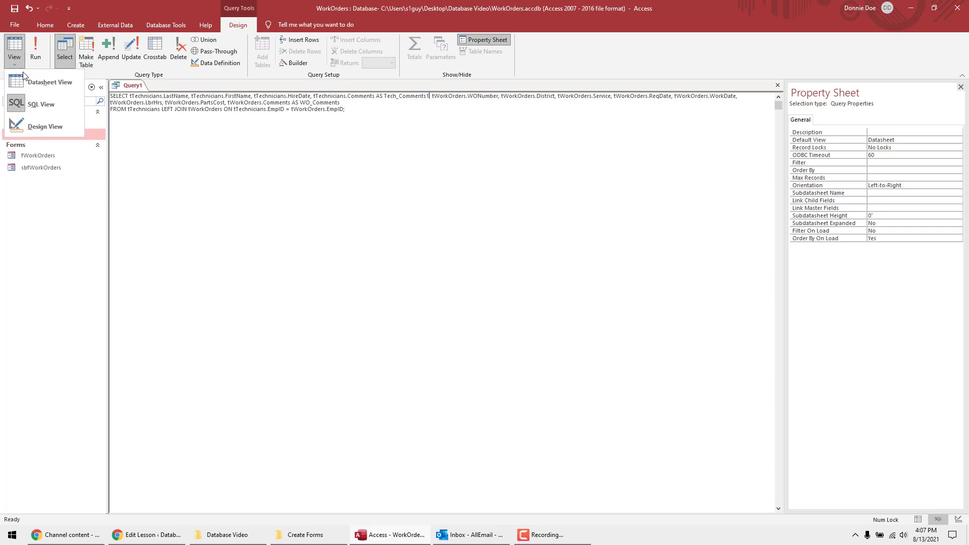
{"action": "left_click", "coordinate": [35, 126]}
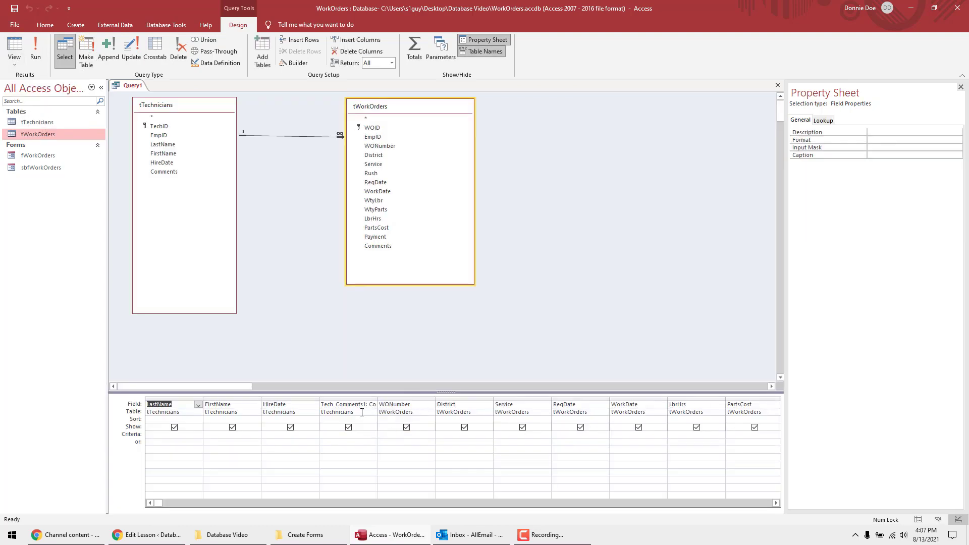
- Fit the Tech_Comments1 column to its heading in Datasheet View and return to Design View
{"action": "left_click", "coordinate": [14, 48]}
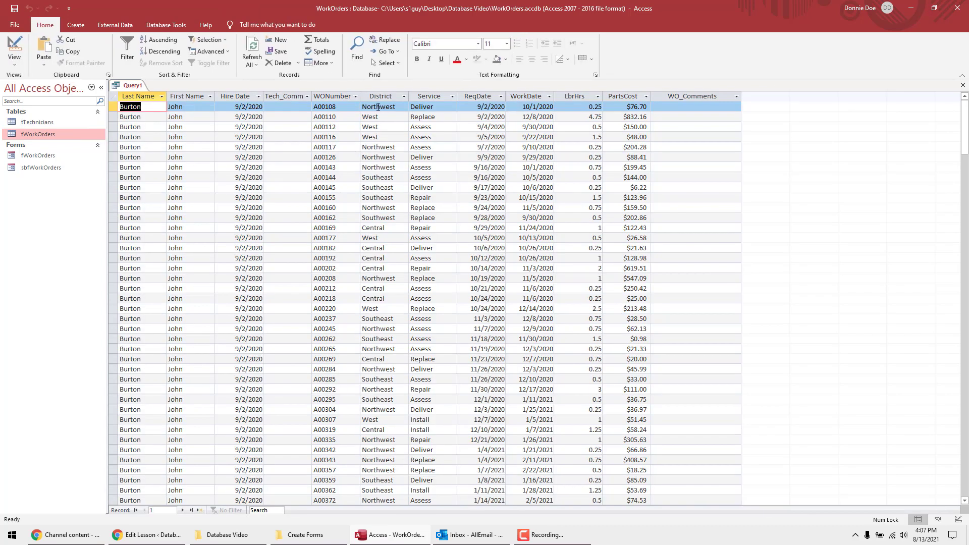
{"action": "double_click", "coordinate": [312, 94]}
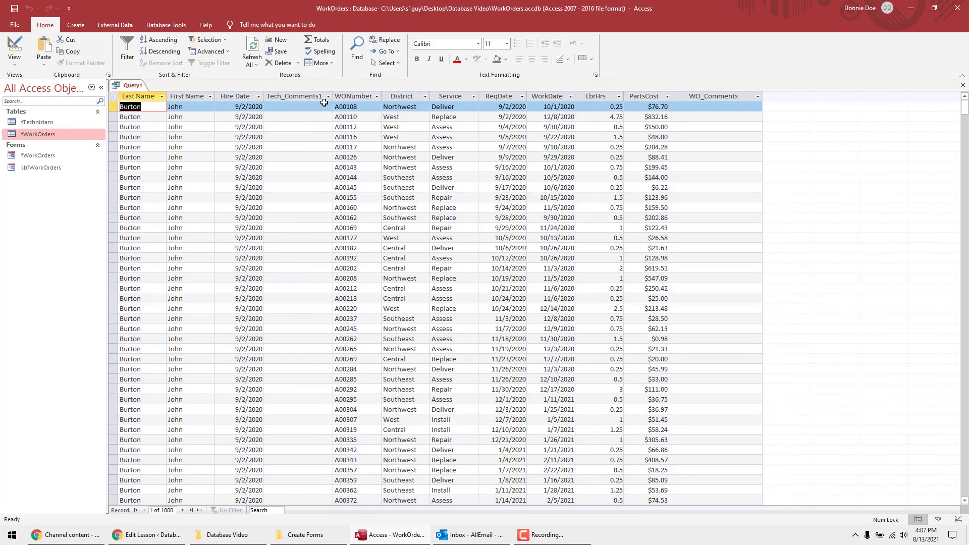
{"action": "left_click", "coordinate": [18, 48]}
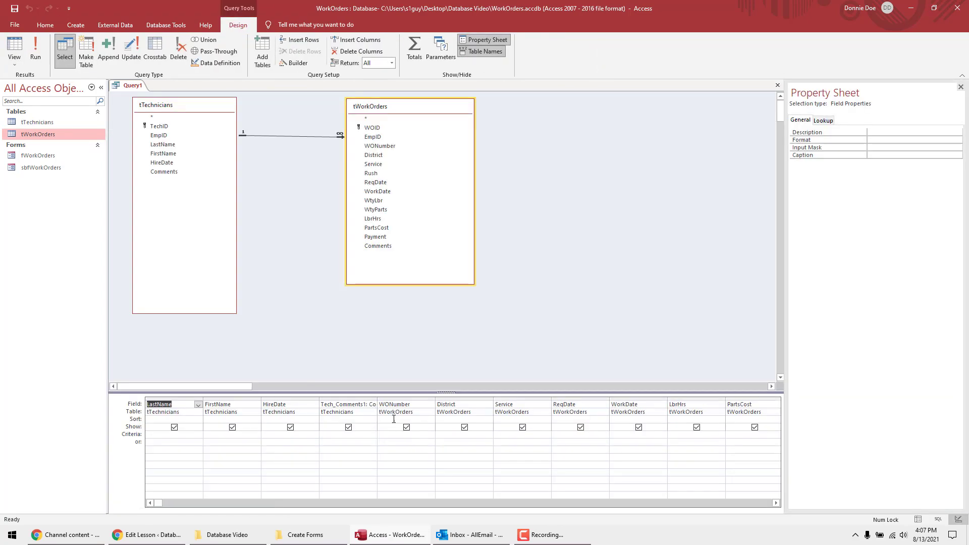
- Change the tTechnicians comments alias in the query design grid to Tech_Comments
{"action": "key", "text": "Tab"}
{"action": "key", "text": "Tab"}
{"action": "key", "text": "Tab"}
{"action": "key", "text": "Tab"}
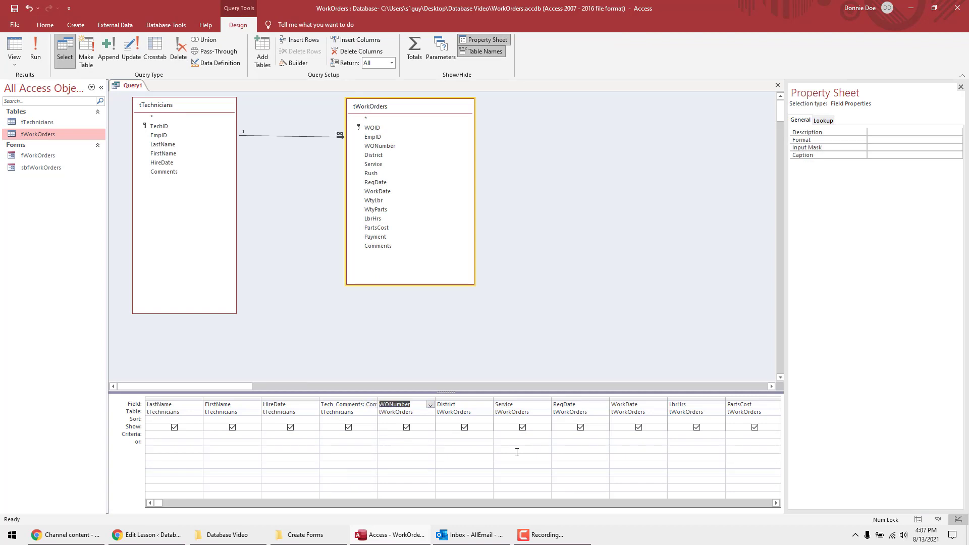
- Save the query under the name qWorkOrders
{"action": "key", "text": "ctrl+s"}
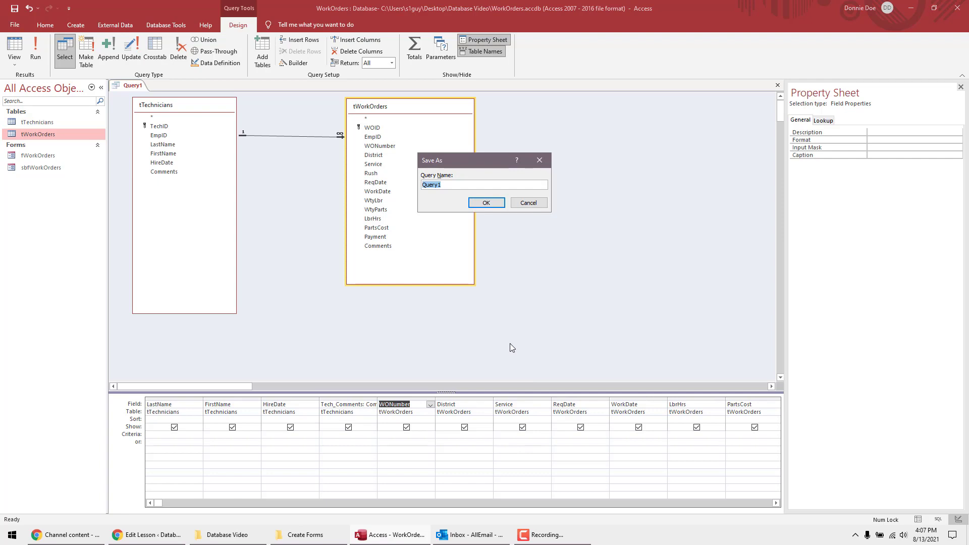
{"action": "type", "text": "qWorkOrders"}
{"action": "key", "text": "Return"}
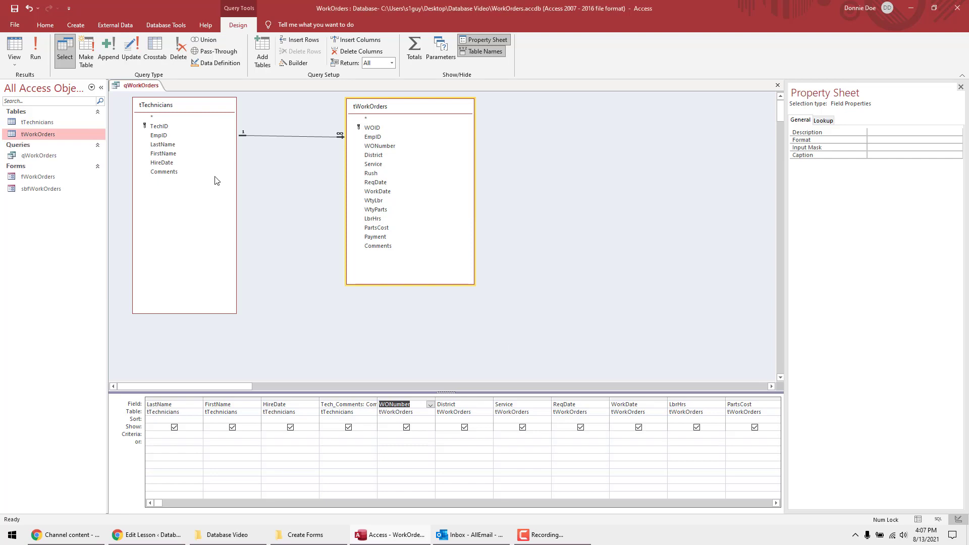
{"action": "left_click", "coordinate": [57, 133]}
{"action": "left_click", "coordinate": [56, 156]}
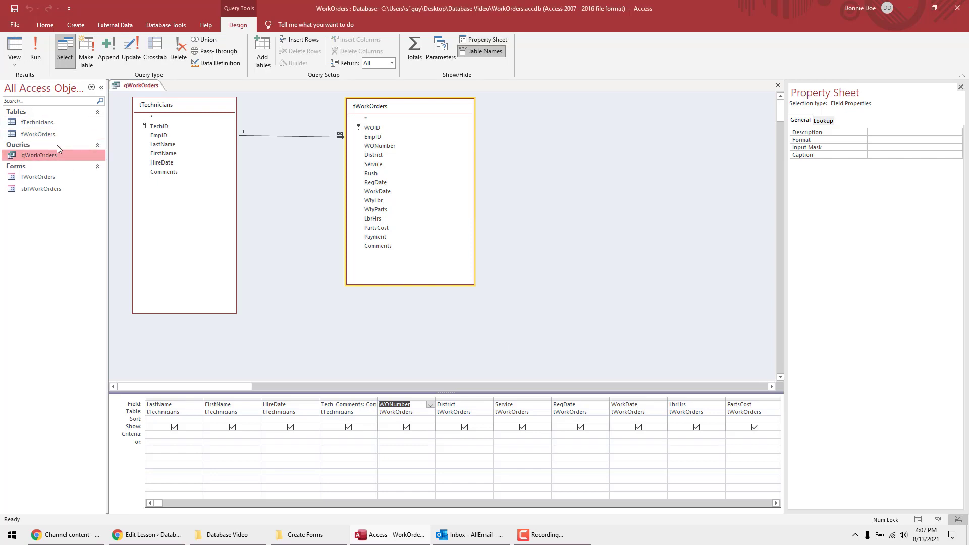
{"action": "left_click", "coordinate": [62, 178]}
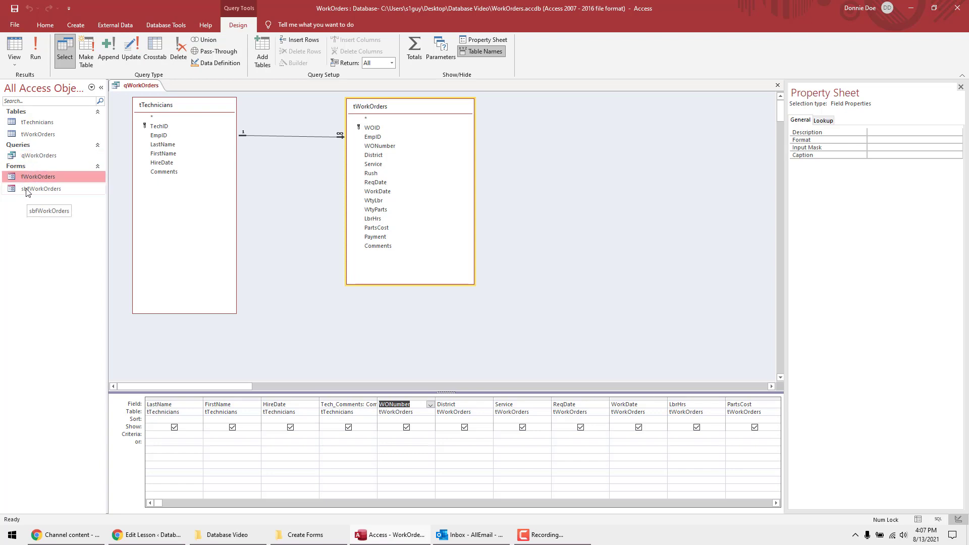
{"action": "left_click", "coordinate": [65, 192]}
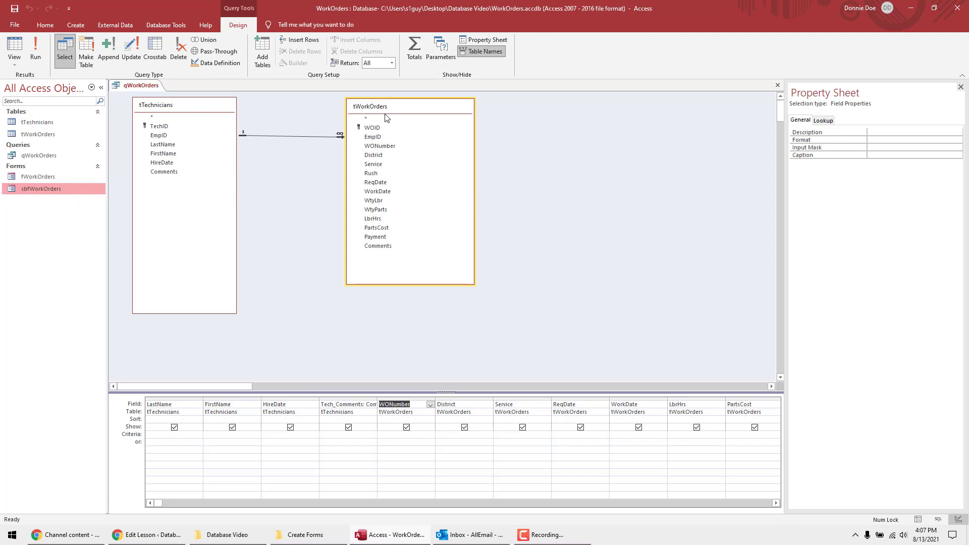
- Review the tables and queries available for adding to the query design without adding any
{"action": "left_click", "coordinate": [262, 57]}
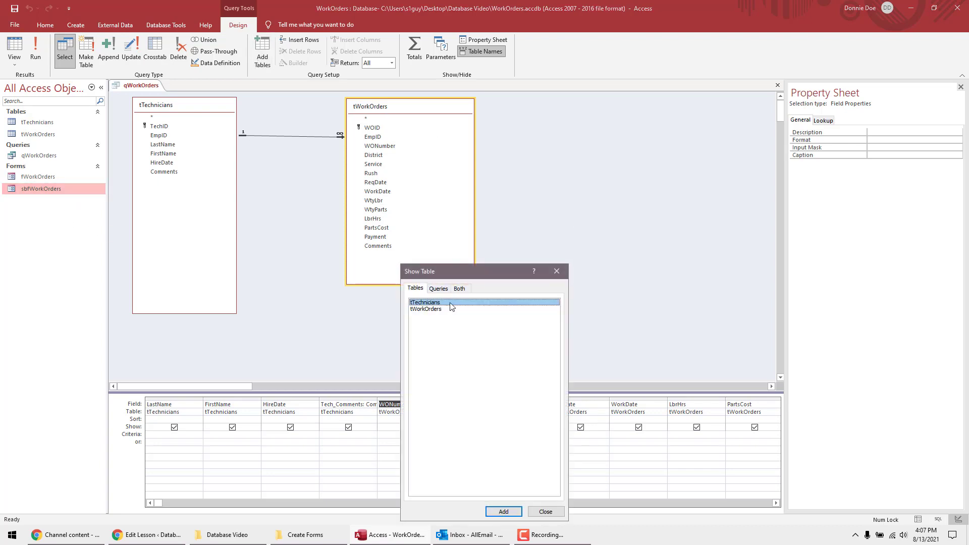
{"action": "left_click", "coordinate": [439, 288]}
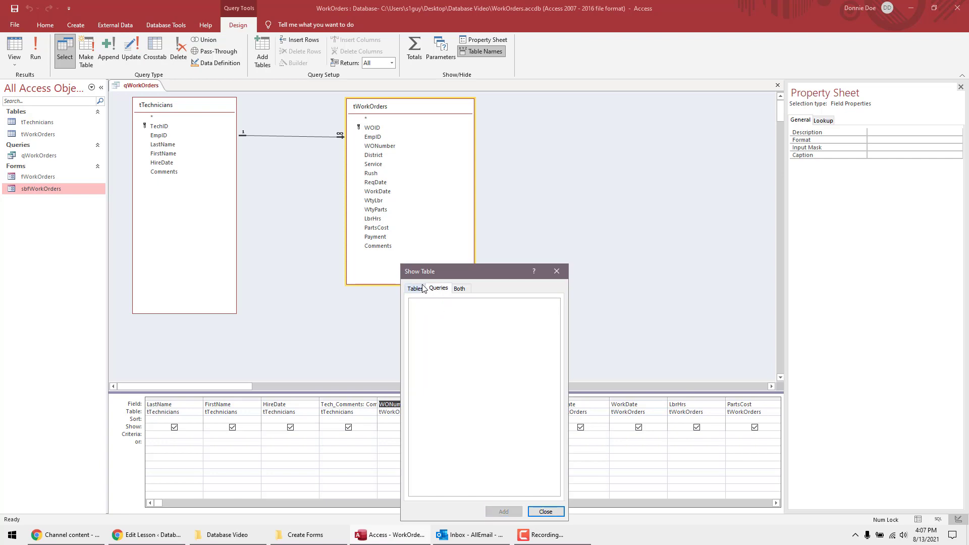
{"action": "left_click", "coordinate": [424, 289]}
{"action": "left_click", "coordinate": [438, 291]}
{"action": "left_click", "coordinate": [460, 289]}
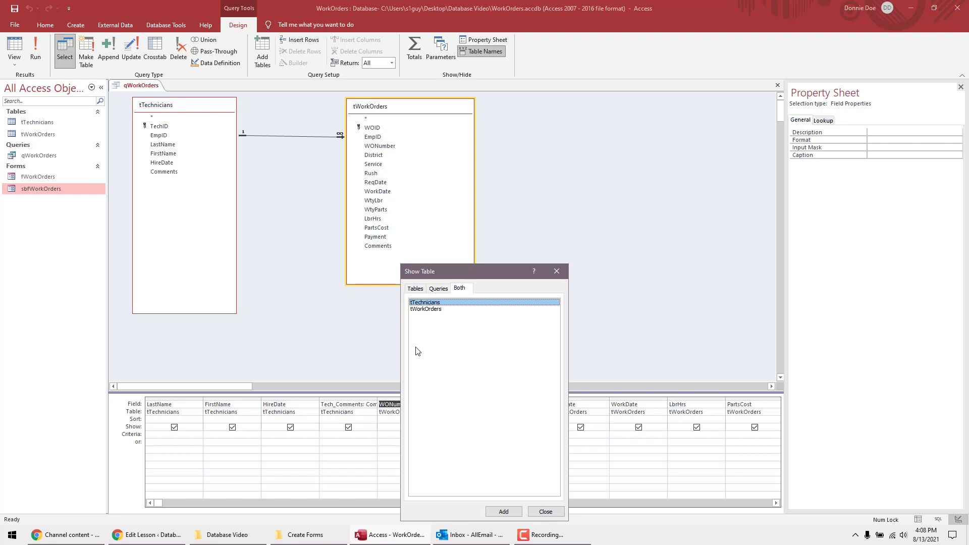
{"action": "left_click", "coordinate": [546, 512]}
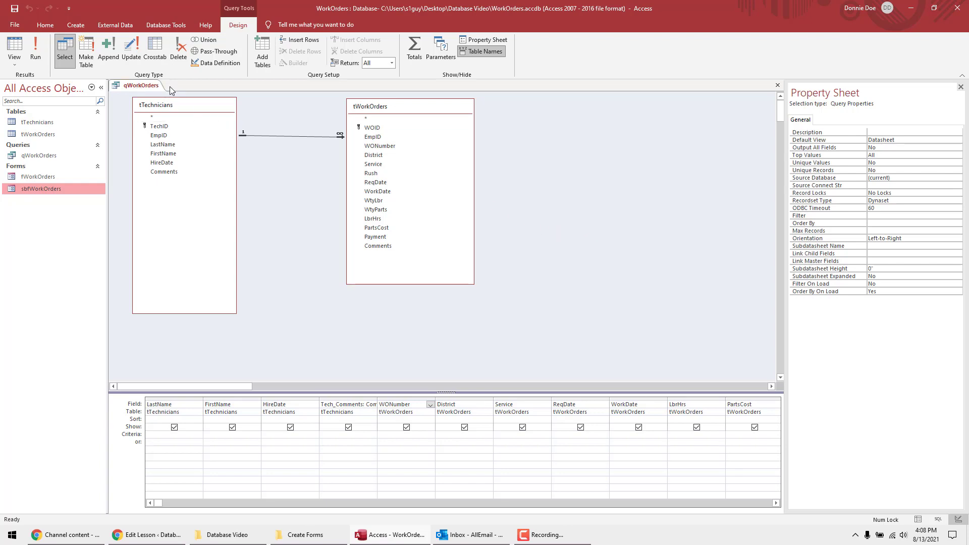
- Close qWorkOrders and create a new query design containing the tTechnicians table, with its field list enlarged to show every field
{"action": "left_click", "coordinate": [778, 87]}
{"action": "left_click", "coordinate": [57, 158]}
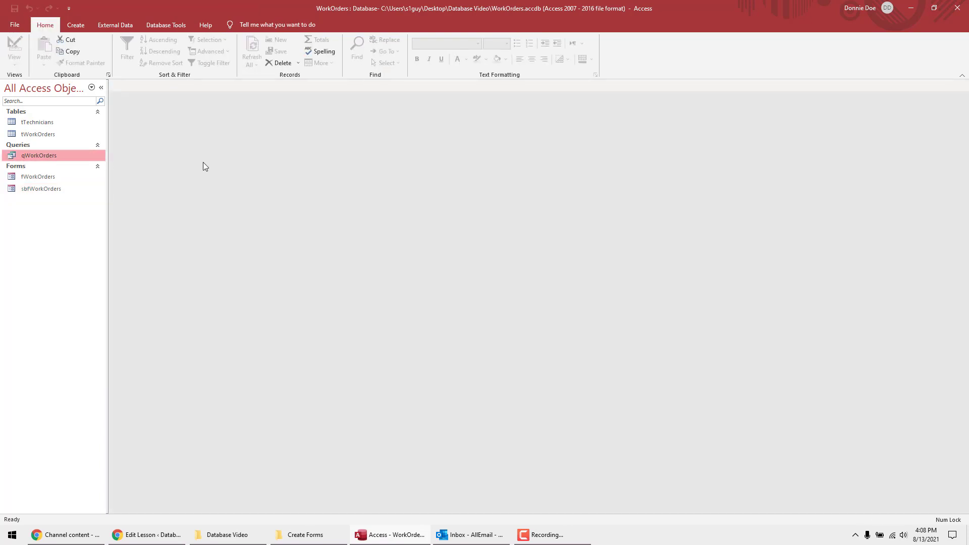
{"action": "left_click", "coordinate": [82, 26]}
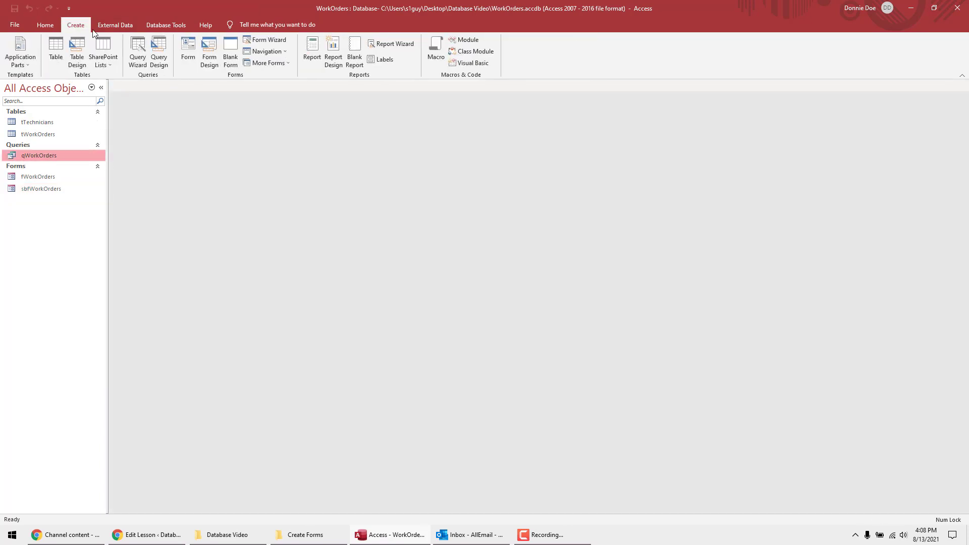
{"action": "left_click", "coordinate": [158, 50]}
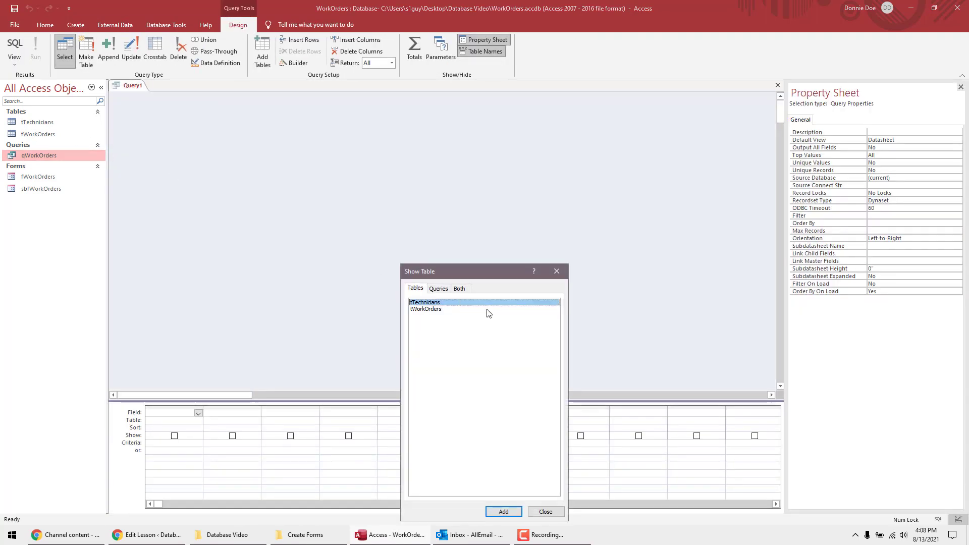
{"action": "double_click", "coordinate": [438, 304]}
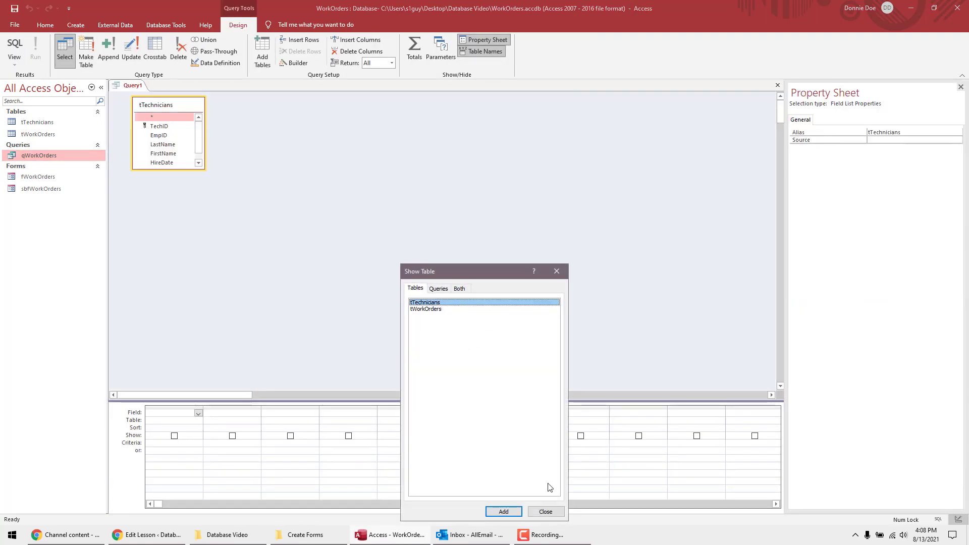
{"action": "left_click", "coordinate": [546, 511]}
{"action": "left_click_drag", "start_coordinate": [205, 170], "coordinate": [305, 266]}
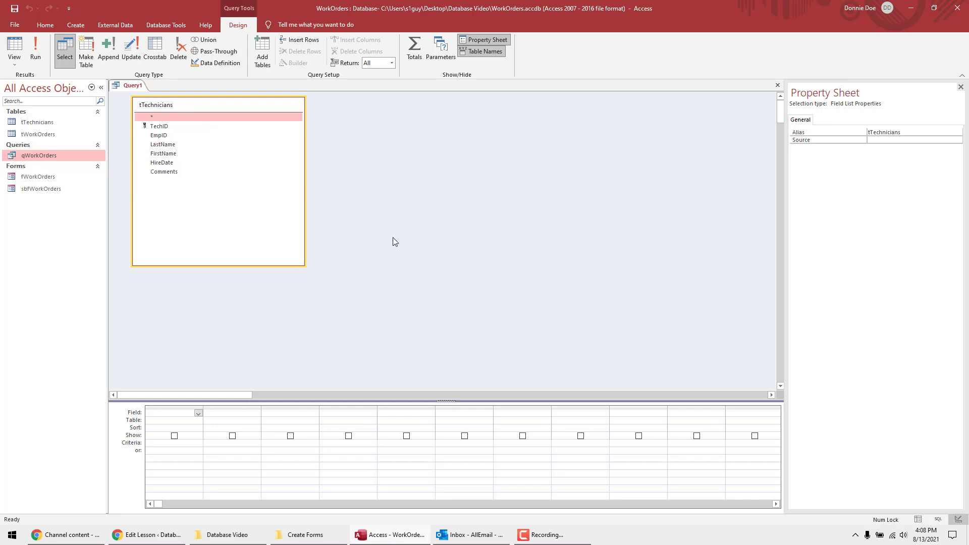
- Add all tTechnicians fields from TechID through Comments to the query design grid
{"action": "left_click", "coordinate": [176, 127]}
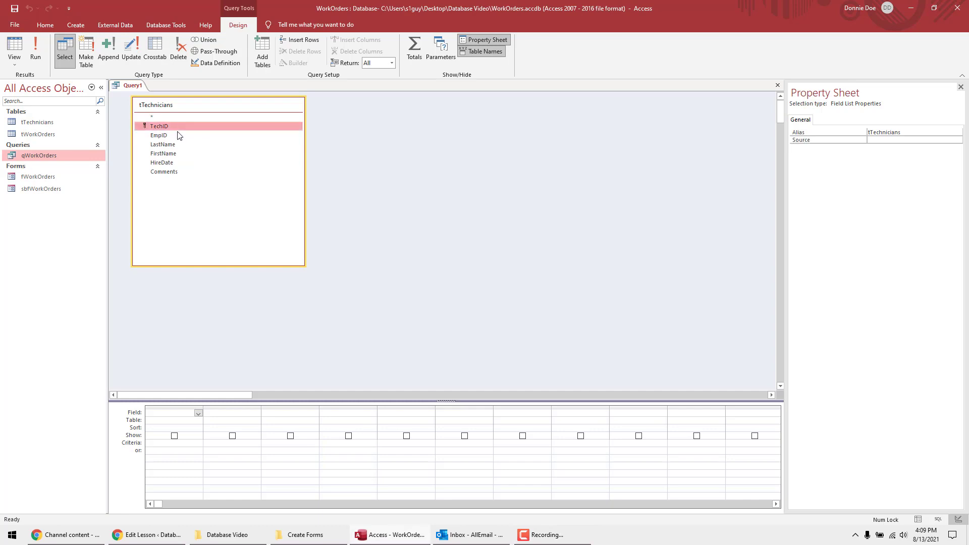
{"action": "left_click", "coordinate": [177, 172], "text": "shift"}
{"action": "left_click_drag", "start_coordinate": [168, 174], "coordinate": [184, 438]}
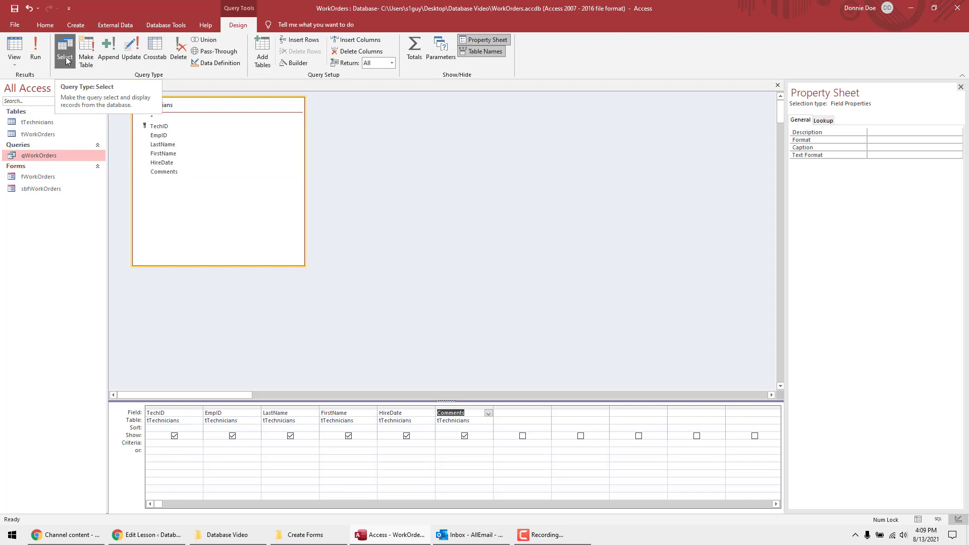
- Convert the query to a make-table query that creates tTechnicians1 in the current database, and run it
{"action": "left_click", "coordinate": [86, 55]}
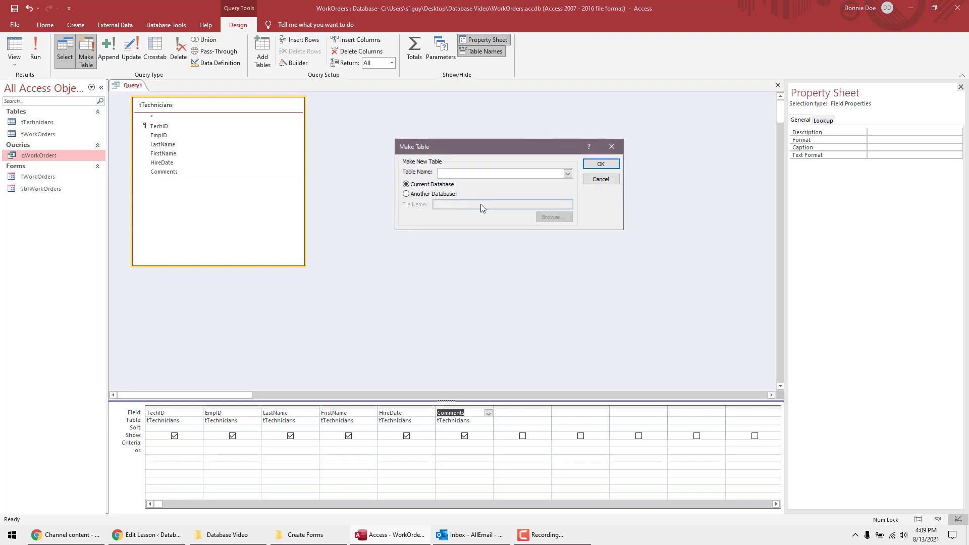
{"action": "left_click", "coordinate": [567, 174]}
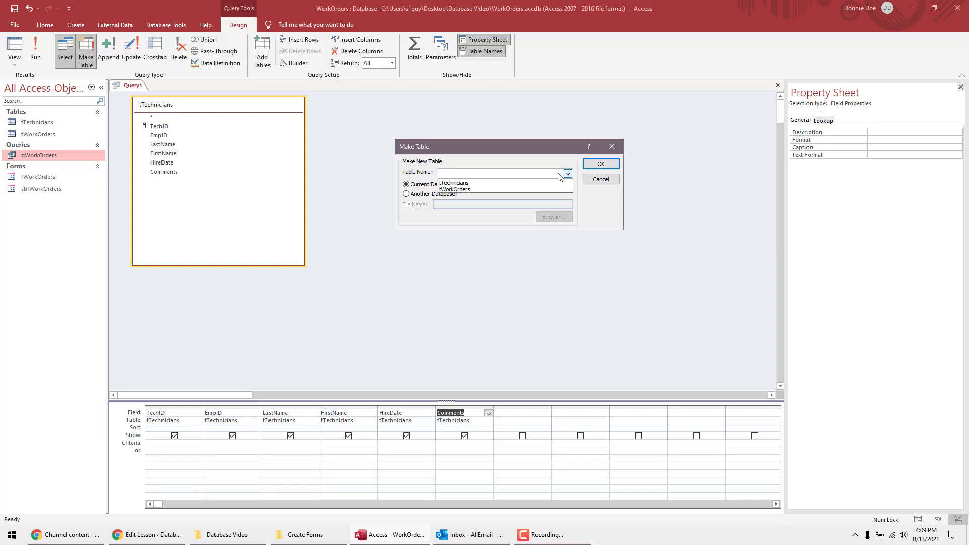
{"action": "left_click", "coordinate": [459, 175]}
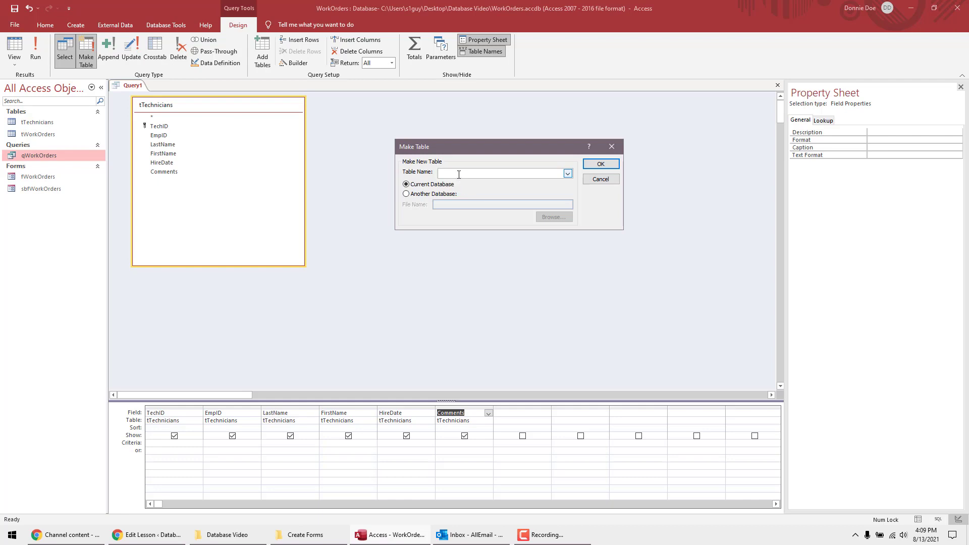
{"action": "left_click", "coordinate": [567, 174]}
{"action": "left_click", "coordinate": [491, 181]}
{"action": "left_click", "coordinate": [490, 174]}
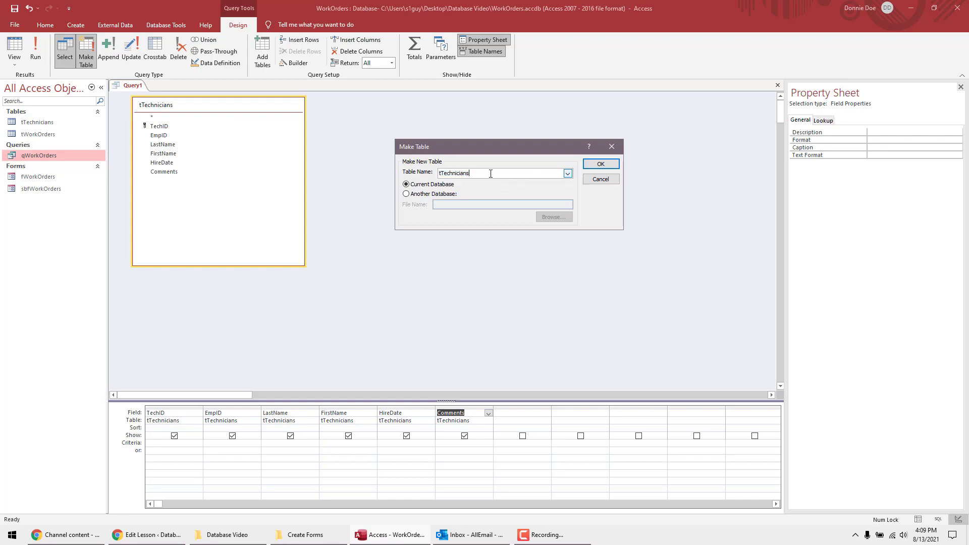
{"action": "left_click", "coordinate": [600, 164]}
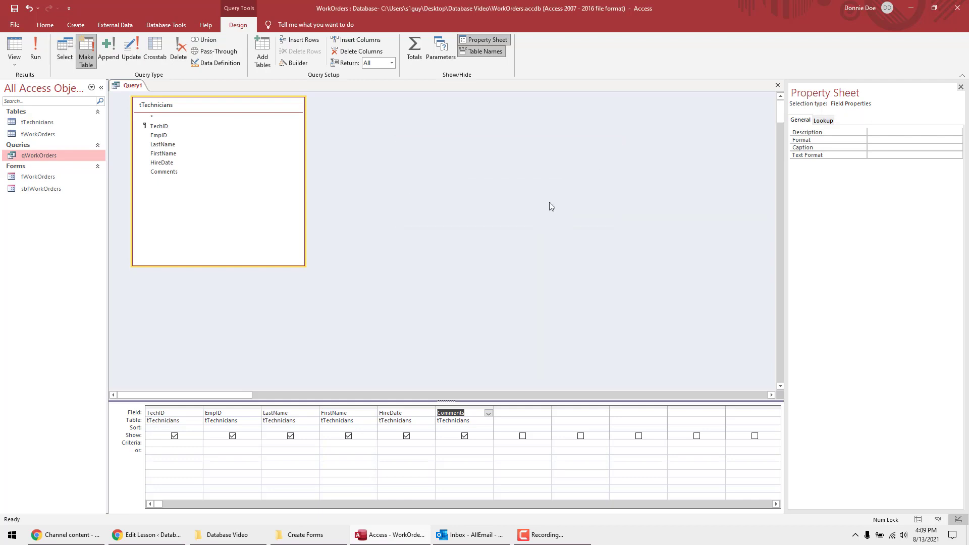
{"action": "left_click", "coordinate": [37, 48]}
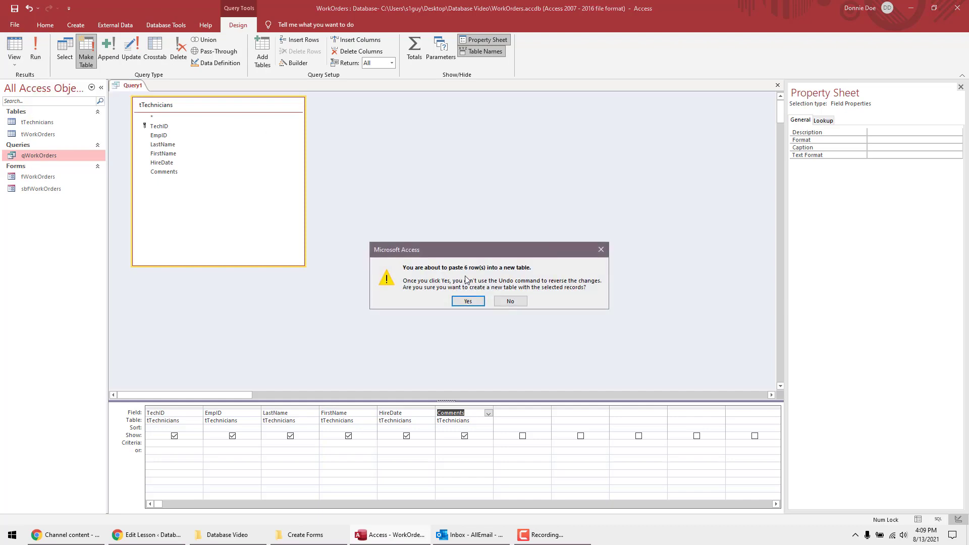
{"action": "left_click", "coordinate": [476, 302]}
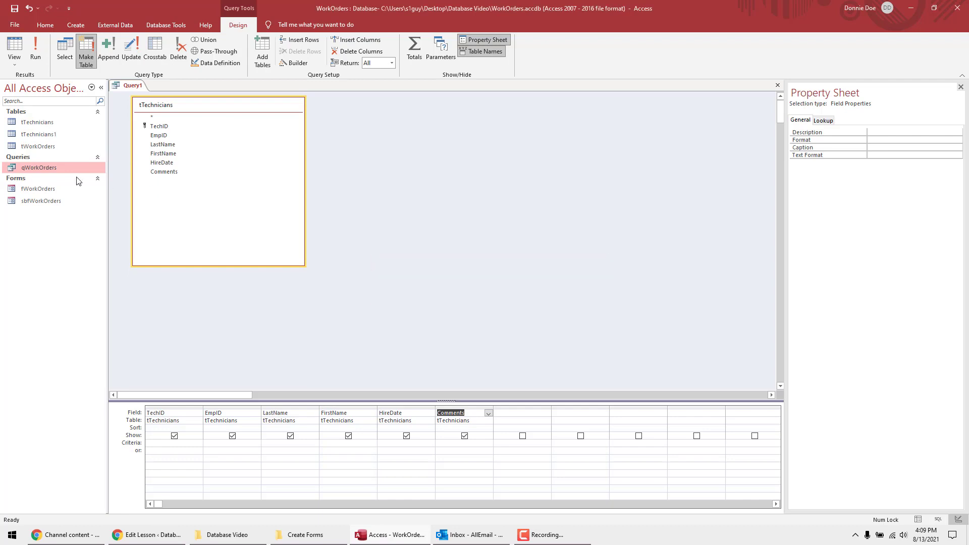
- Open the tTechnicians1 table to check its copied records, and close it again
{"action": "double_click", "coordinate": [33, 134]}
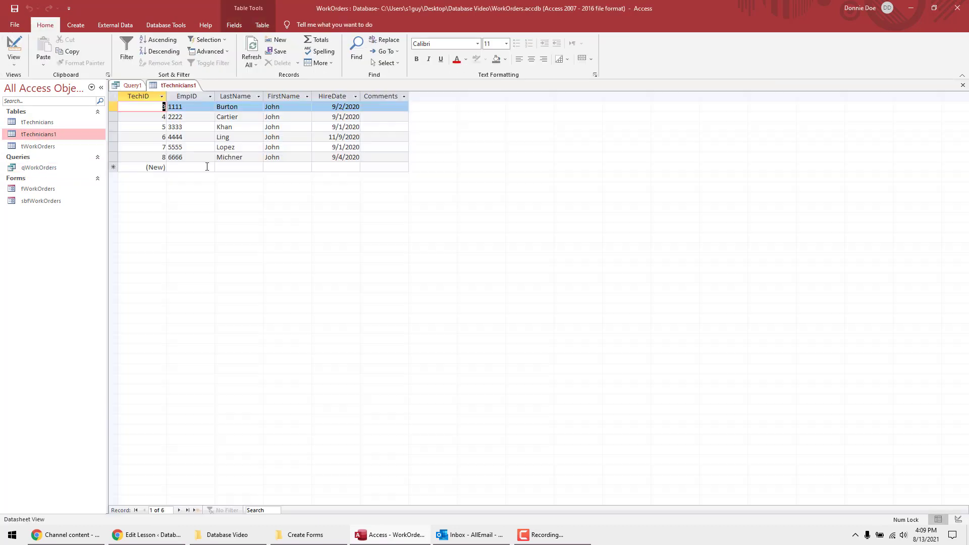
{"action": "right_click", "coordinate": [181, 86]}
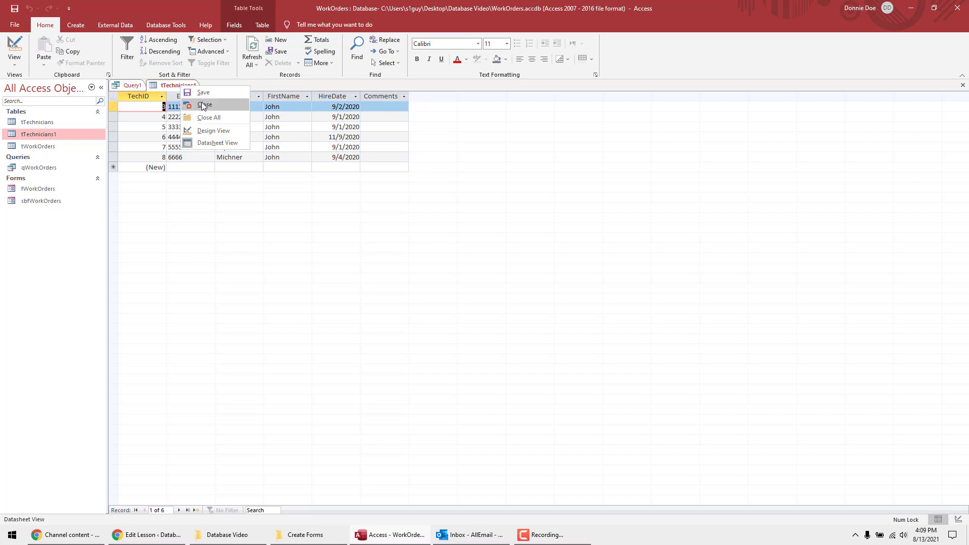
{"action": "left_click", "coordinate": [205, 105]}
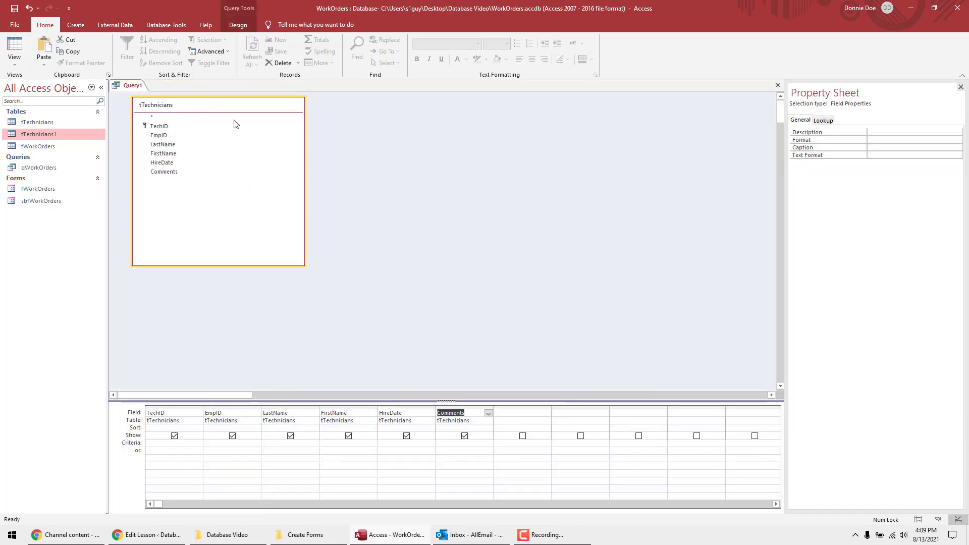
- Move the tTechnicians field list slightly in the design and save the make-table query as qMakeTabe
{"action": "left_click_drag", "start_coordinate": [231, 111], "coordinate": [228, 116]}
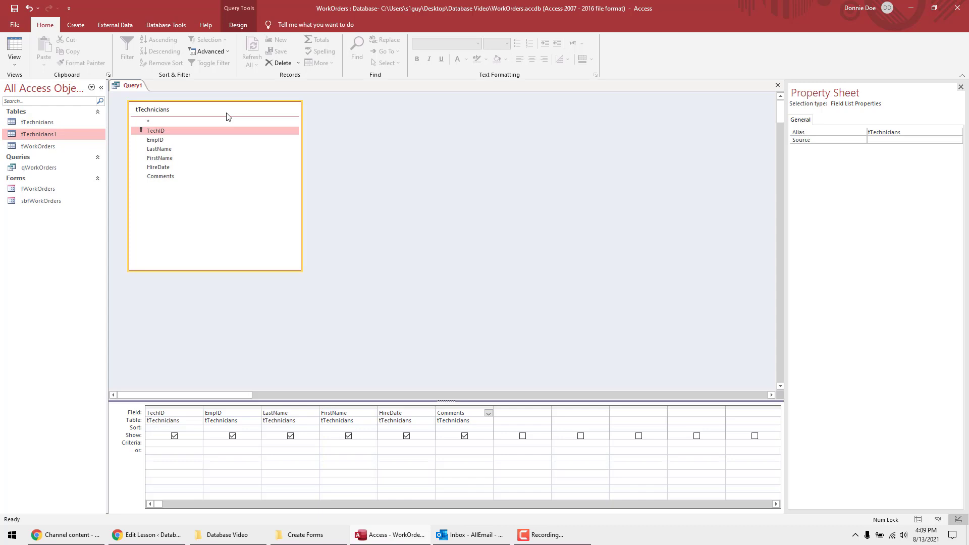
{"action": "key", "text": "ctrl+s"}
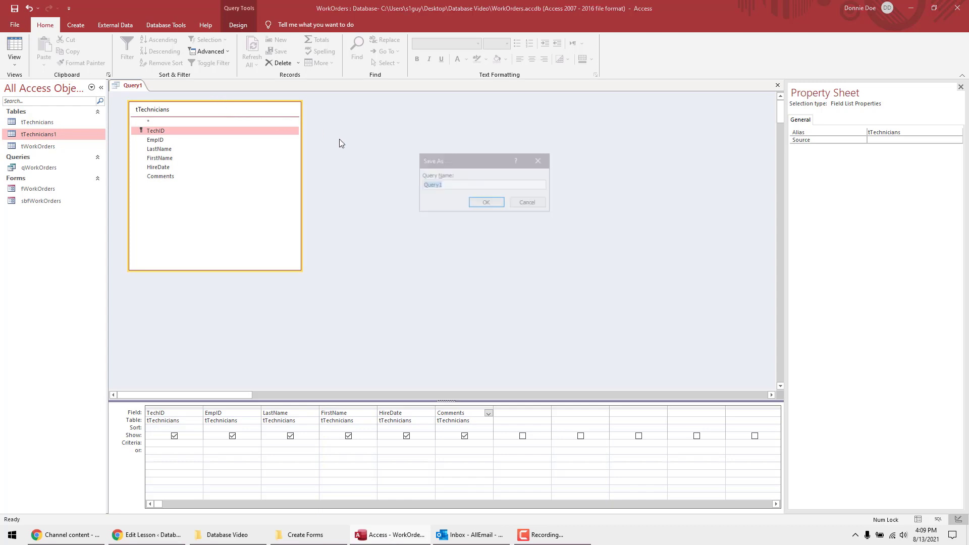
{"action": "type", "text": "q"}
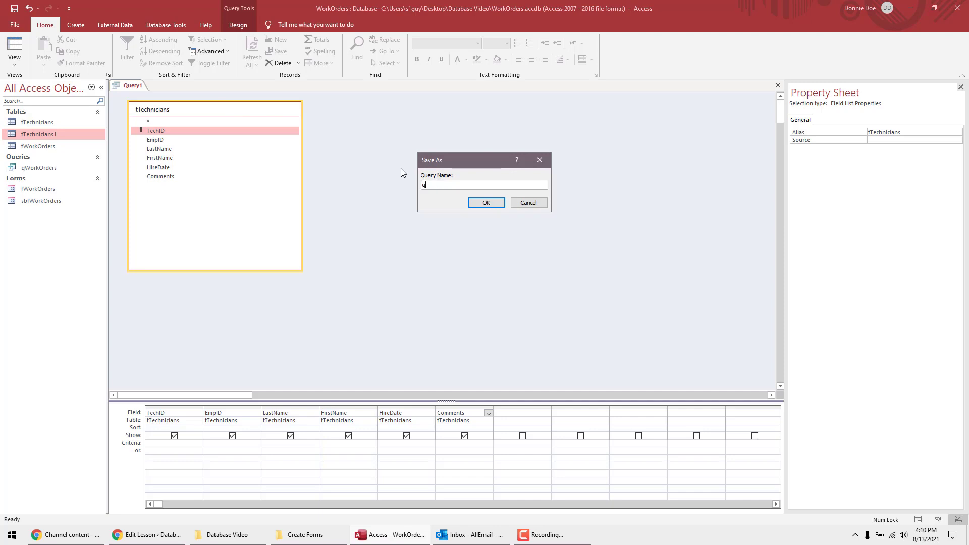
{"action": "type", "text": "MakeTabe"}
{"action": "key", "text": "Return"}
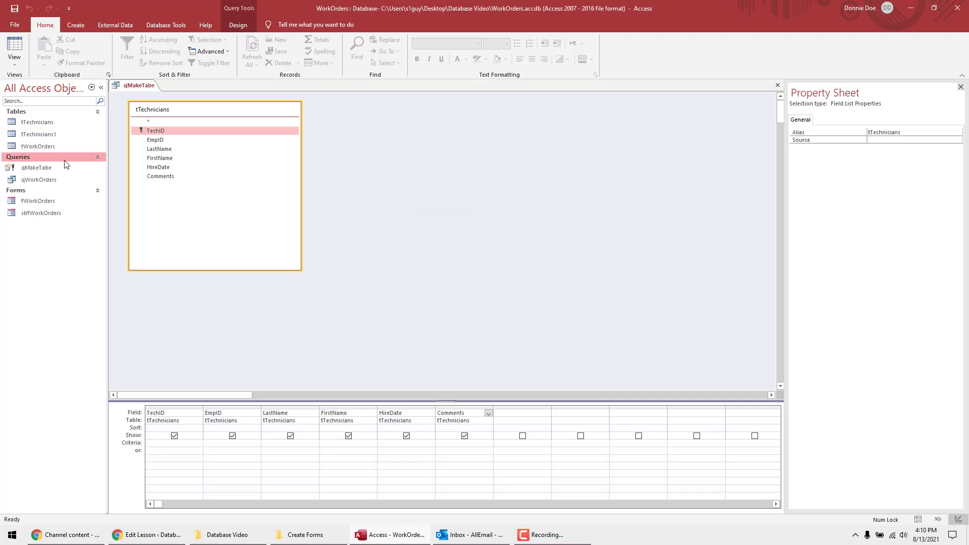
{"action": "left_click", "coordinate": [59, 170]}
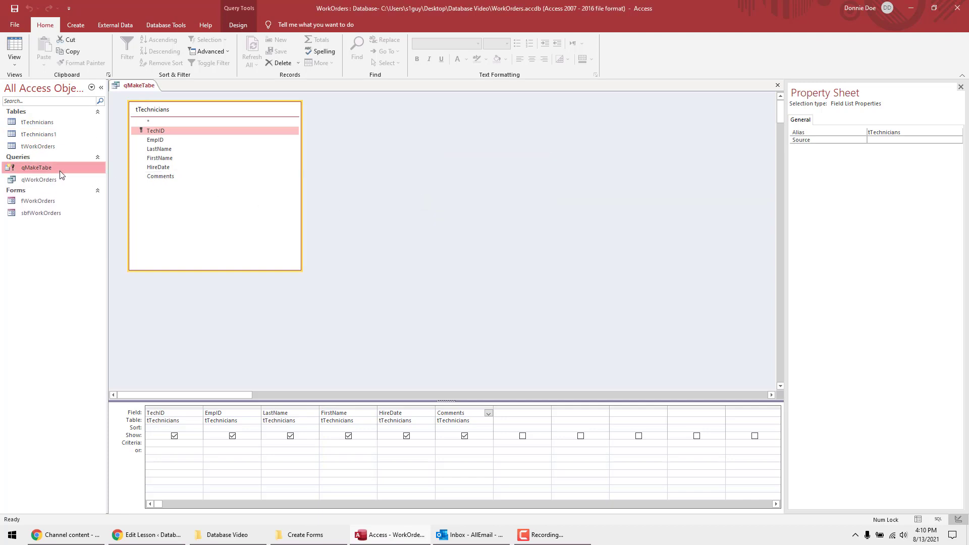
{"action": "left_click", "coordinate": [49, 167]}
{"action": "key", "text": "Return"}
{"action": "left_click", "coordinate": [17, 182]}
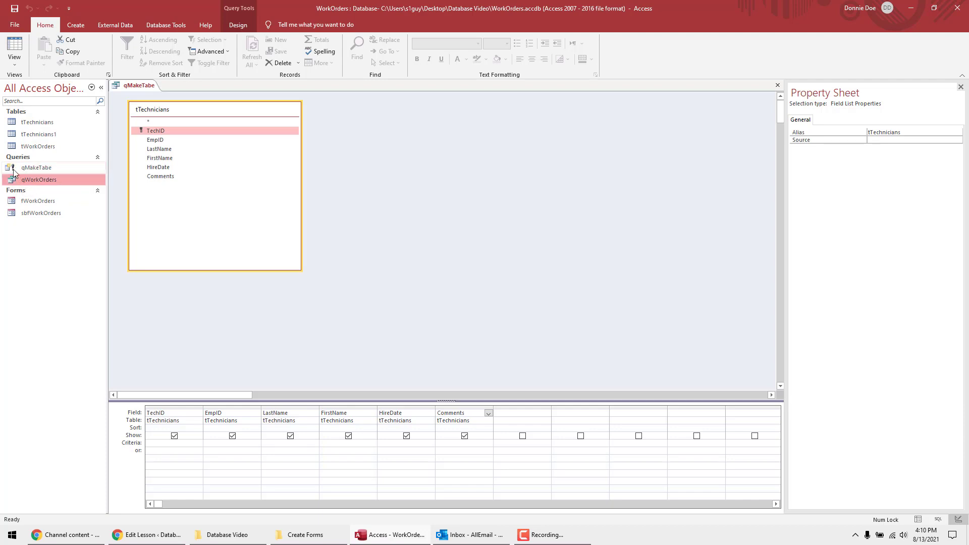
{"action": "left_click", "coordinate": [14, 172]}
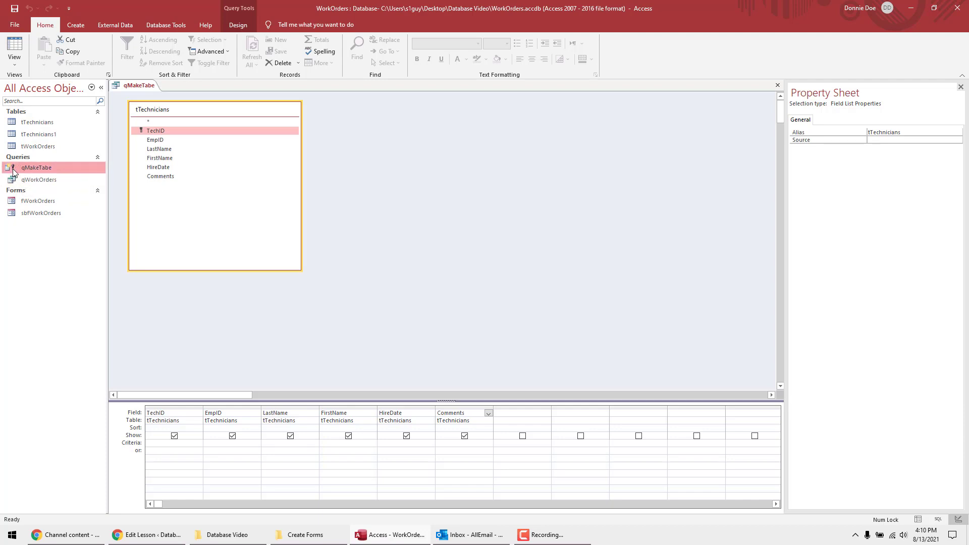
- Close the make-table query's design and rename the query qMakeTable
{"action": "left_click", "coordinate": [777, 85]}
{"action": "left_click", "coordinate": [54, 168]}
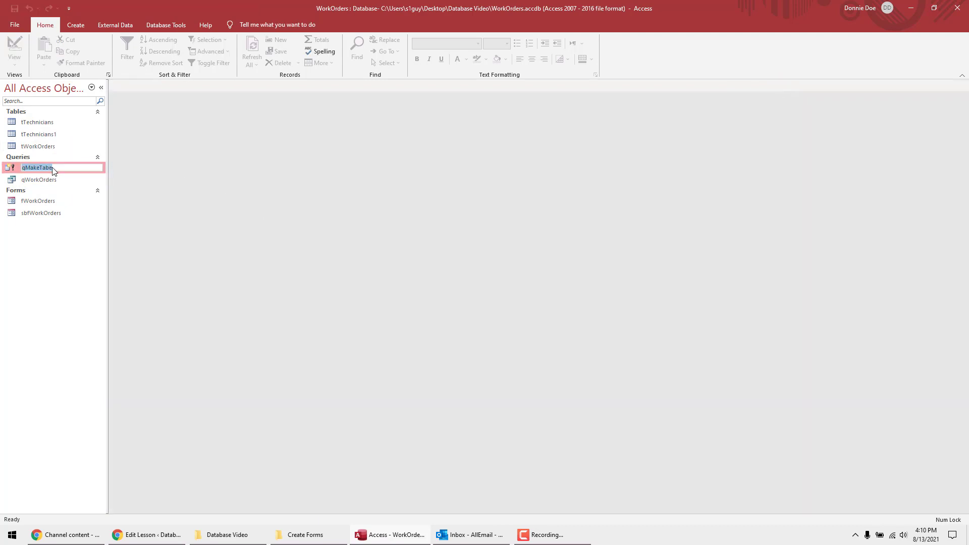
{"action": "left_click", "coordinate": [49, 167]}
{"action": "type", "text": "l"}
{"action": "key", "text": "Return"}
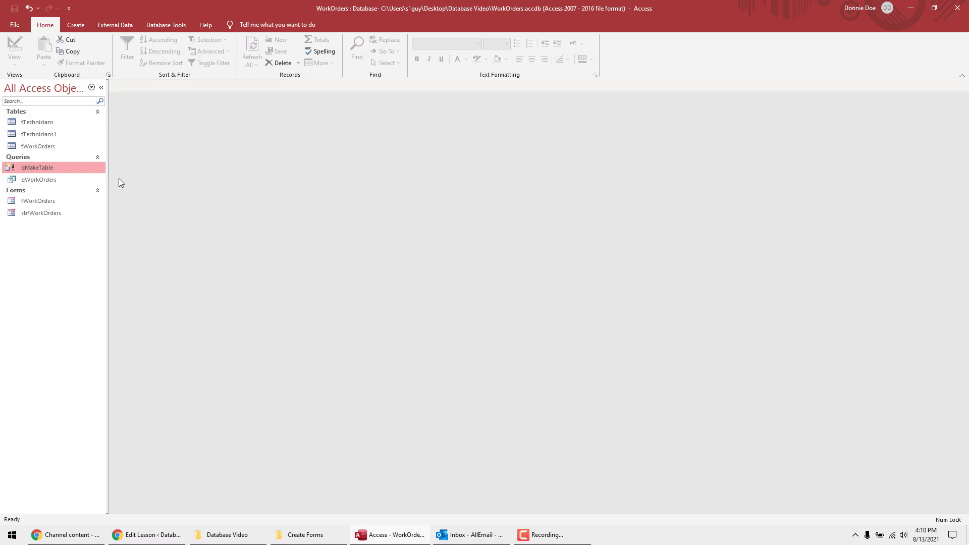
- Run the qMakeTable query, accepting the replacement of the existing tTechnicians1 table
{"action": "double_click", "coordinate": [67, 166]}
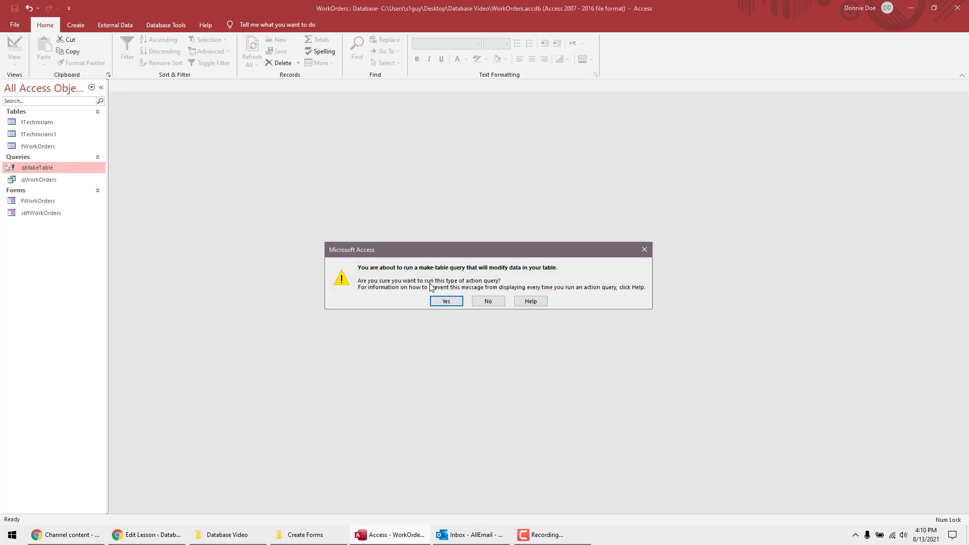
{"action": "left_click", "coordinate": [446, 301]}
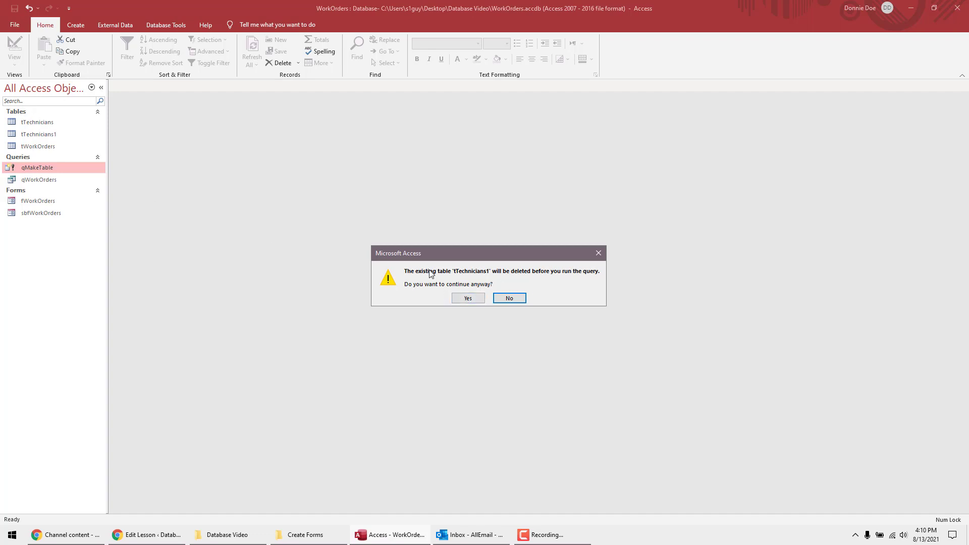
{"action": "left_click", "coordinate": [472, 299]}
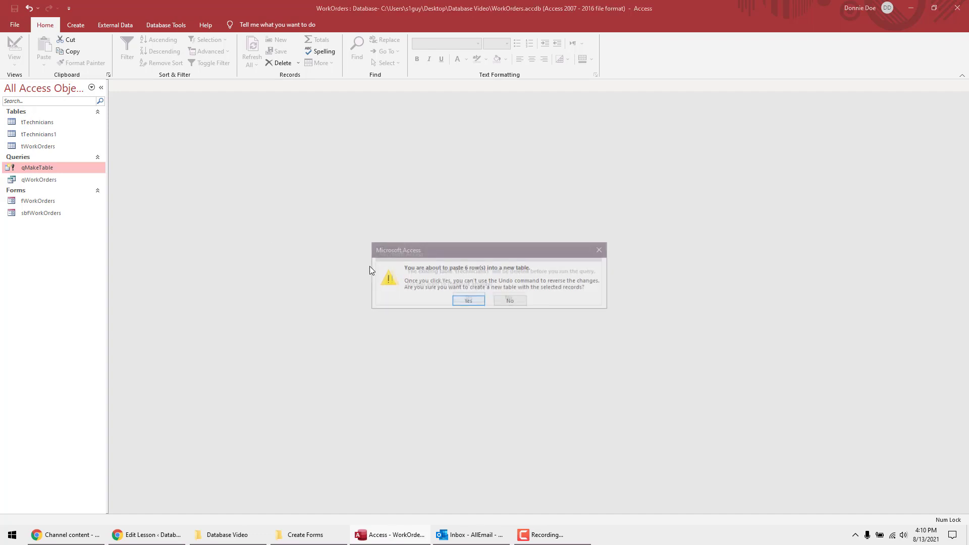
{"action": "left_click", "coordinate": [482, 302]}
- Open the tTechnicians table to review its records, close it, and select tTechnicians1
{"action": "left_click", "coordinate": [45, 112]}
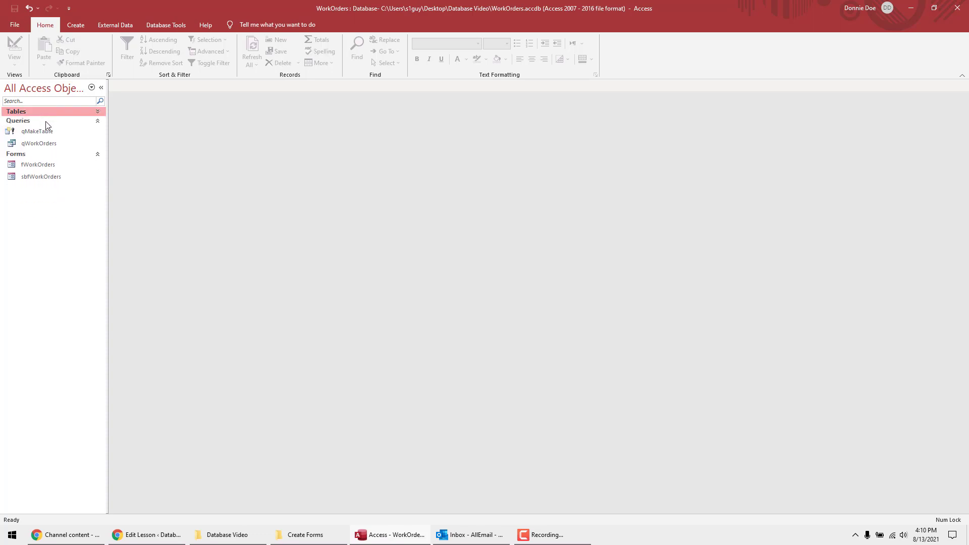
{"action": "left_click", "coordinate": [97, 112]}
{"action": "left_click", "coordinate": [64, 124]}
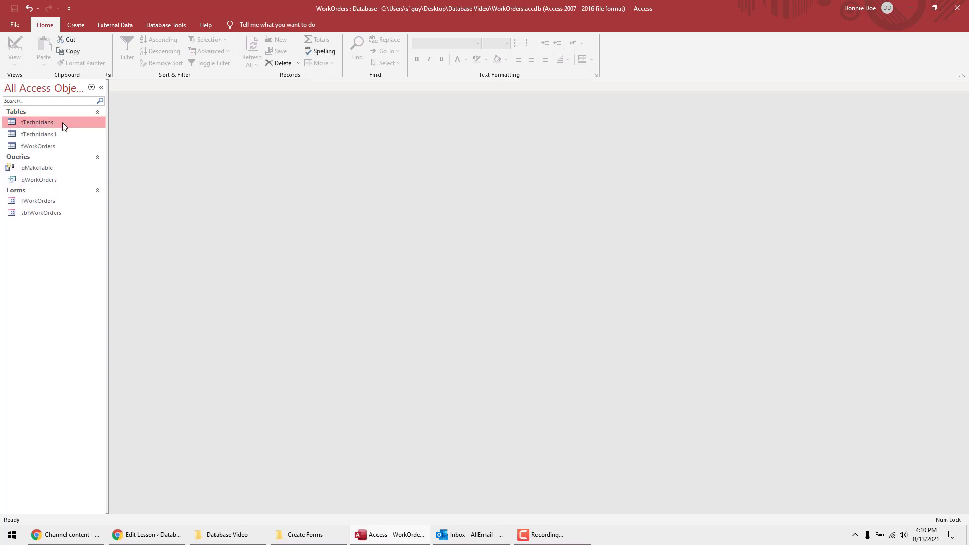
{"action": "double_click", "coordinate": [62, 123]}
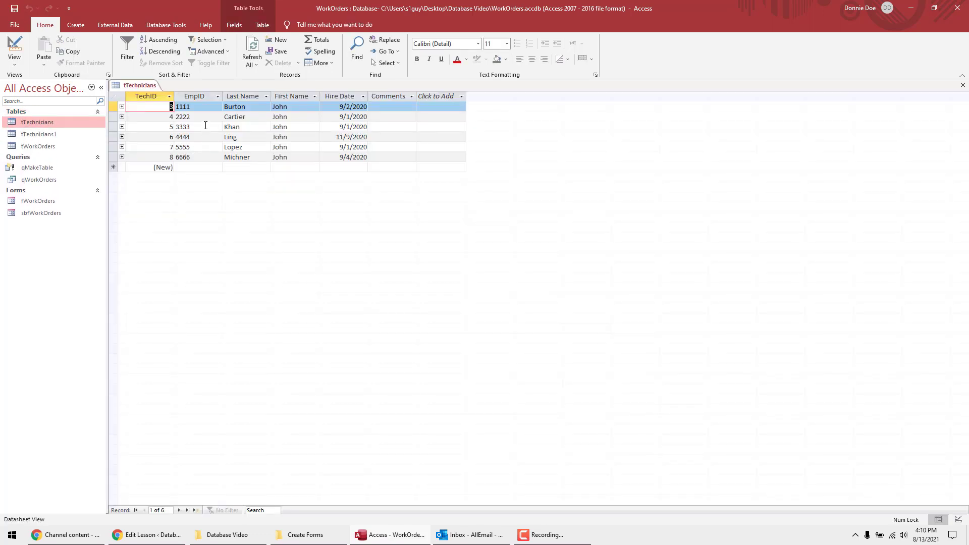
{"action": "left_click", "coordinate": [965, 91]}
{"action": "left_click", "coordinate": [59, 135]}
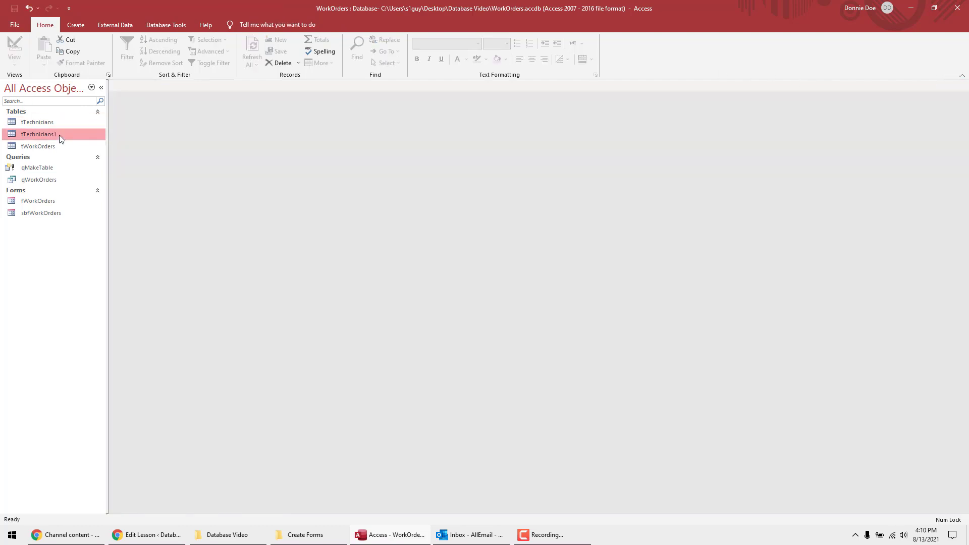
- Open the qMakeTable design and convert it to an append query targeting tTechnicians in the current database
{"action": "right_click", "coordinate": [54, 171]}
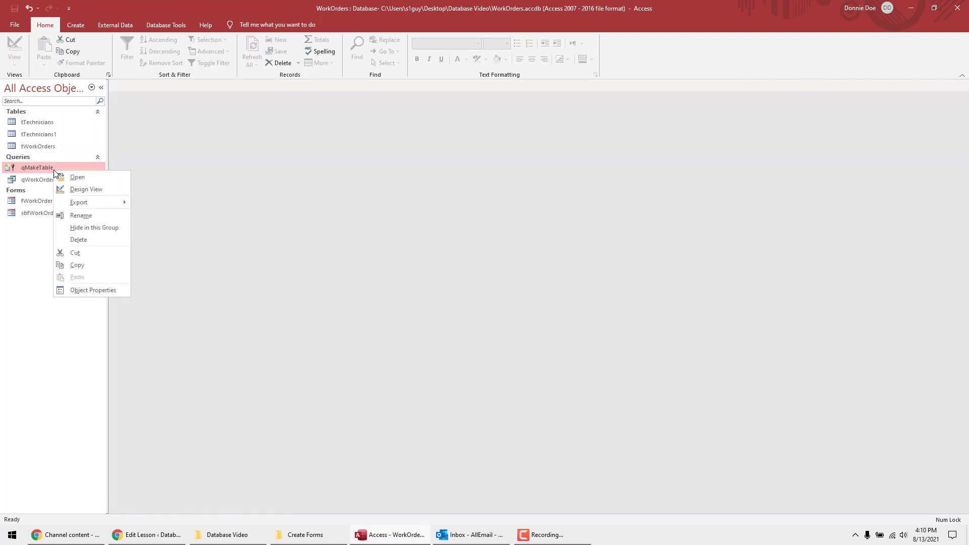
{"action": "left_click", "coordinate": [95, 188]}
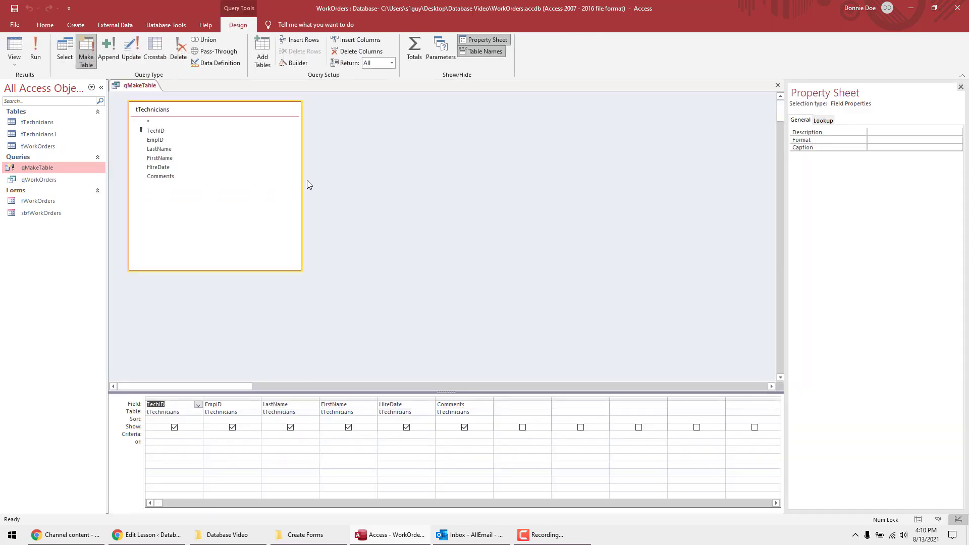
{"action": "left_click", "coordinate": [115, 45]}
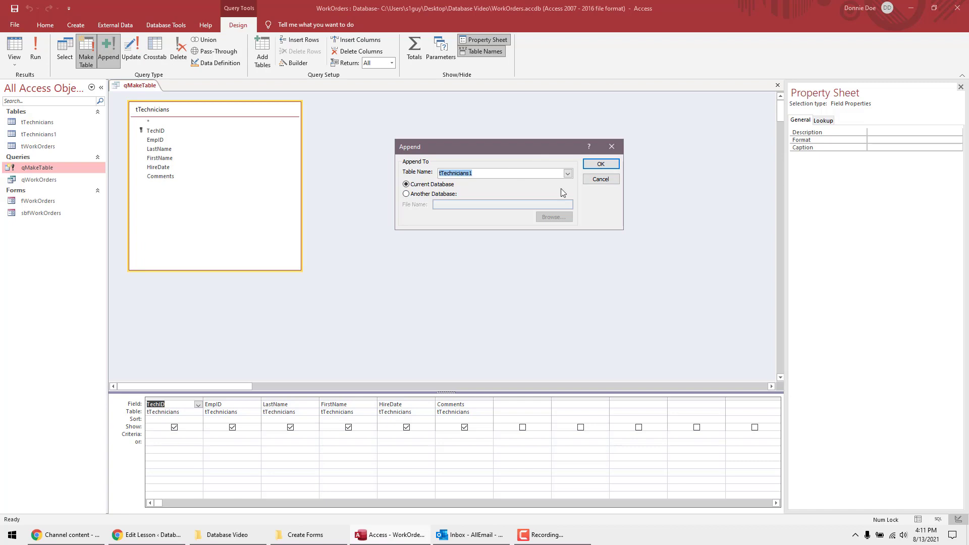
{"action": "left_click", "coordinate": [568, 174]}
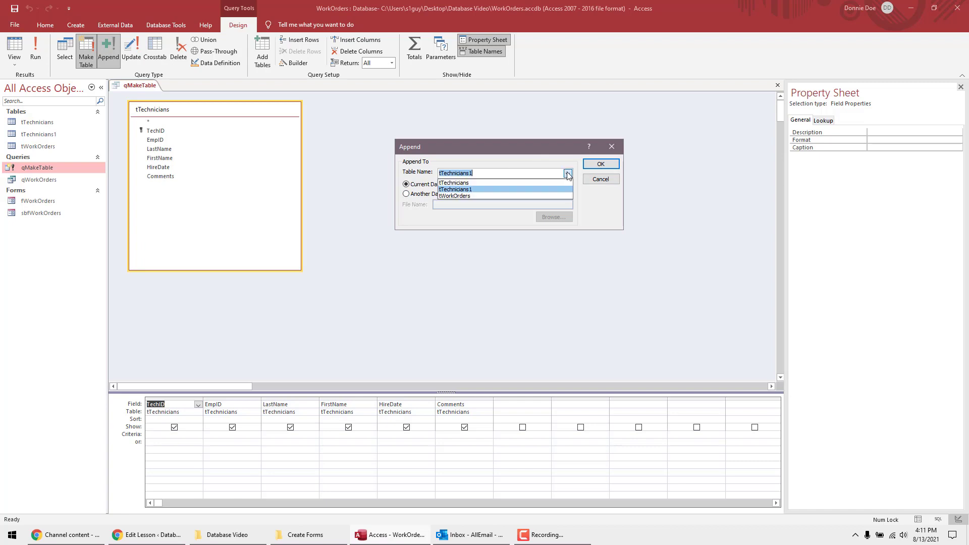
{"action": "left_click", "coordinate": [537, 181]}
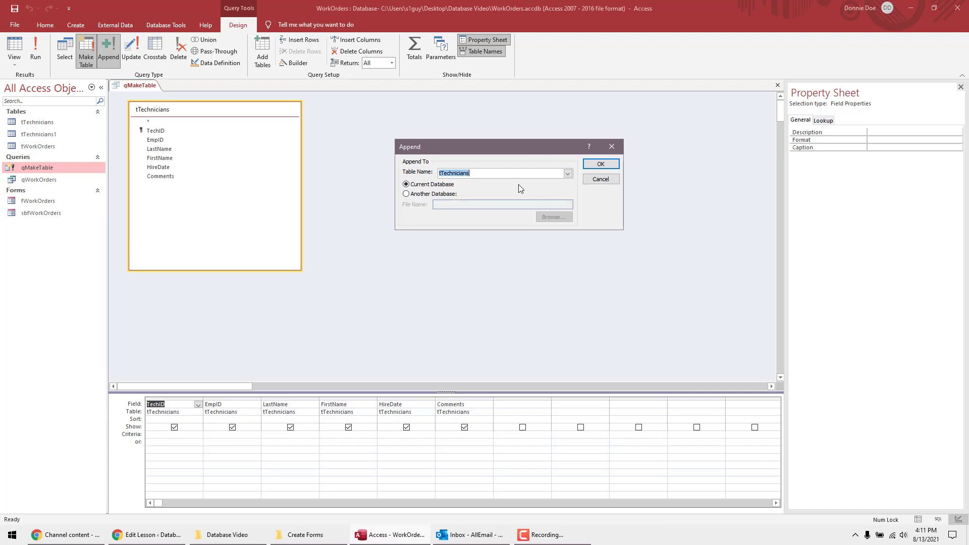
{"action": "left_click", "coordinate": [601, 164]}
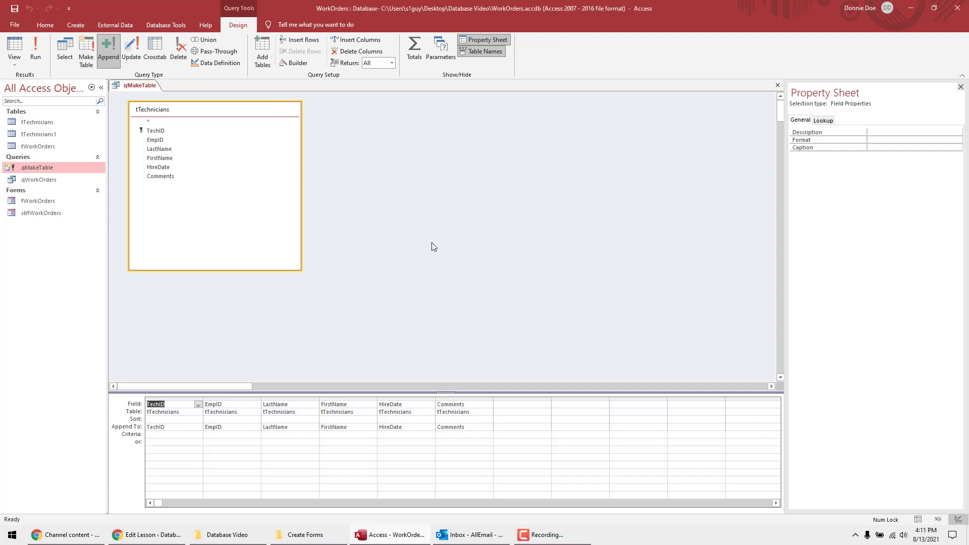
- Add a technician record in the fWorkOrders form with the employee ID, last name, first name and hire date 8/13/2021
{"action": "double_click", "coordinate": [38, 201]}
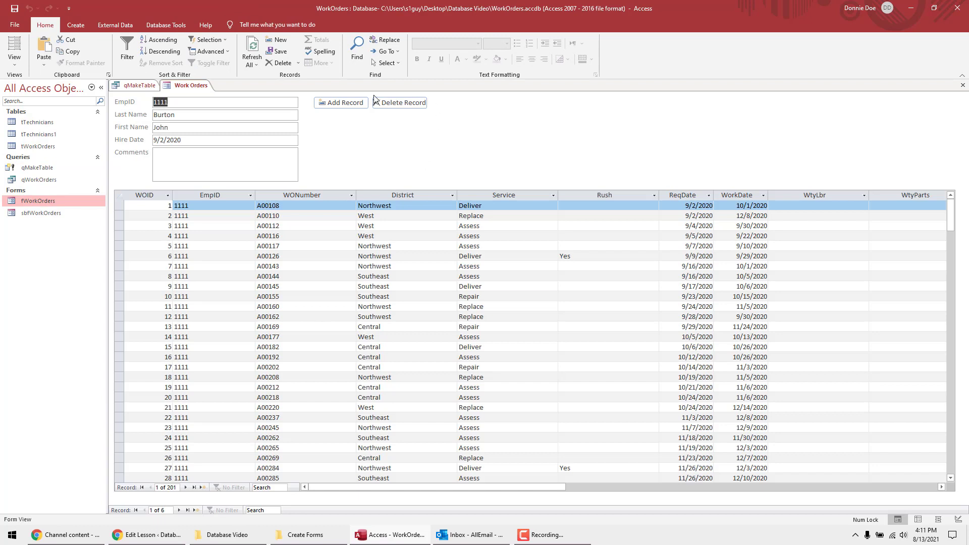
{"action": "left_click", "coordinate": [340, 103]}
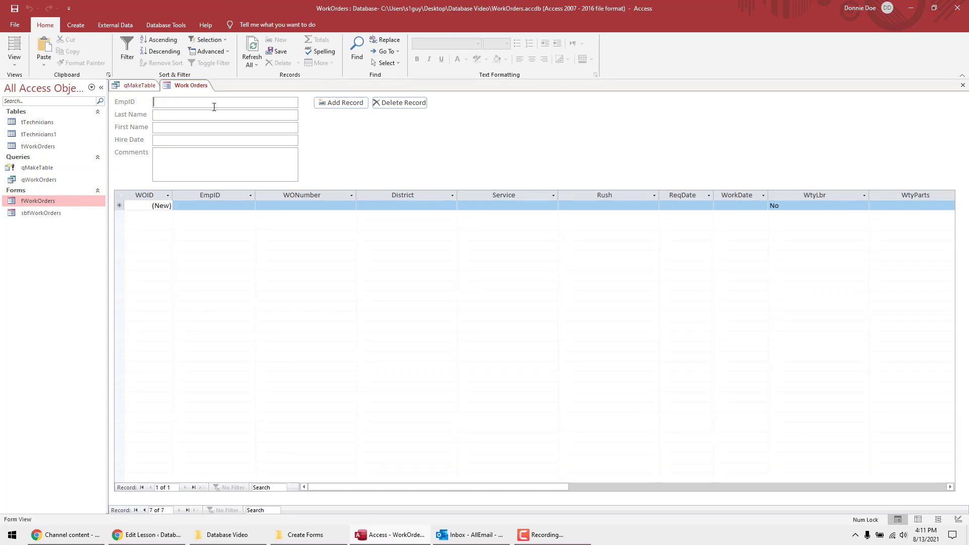
{"action": "type", "text": "7777"}
{"action": "key", "text": "Tab"}
{"action": "type", "text": "Doe"}
{"action": "type", "text": "John"}
{"action": "key", "text": "Tab"}
{"action": "left_click", "coordinate": [304, 138]}
{"action": "left_click", "coordinate": [283, 176]}
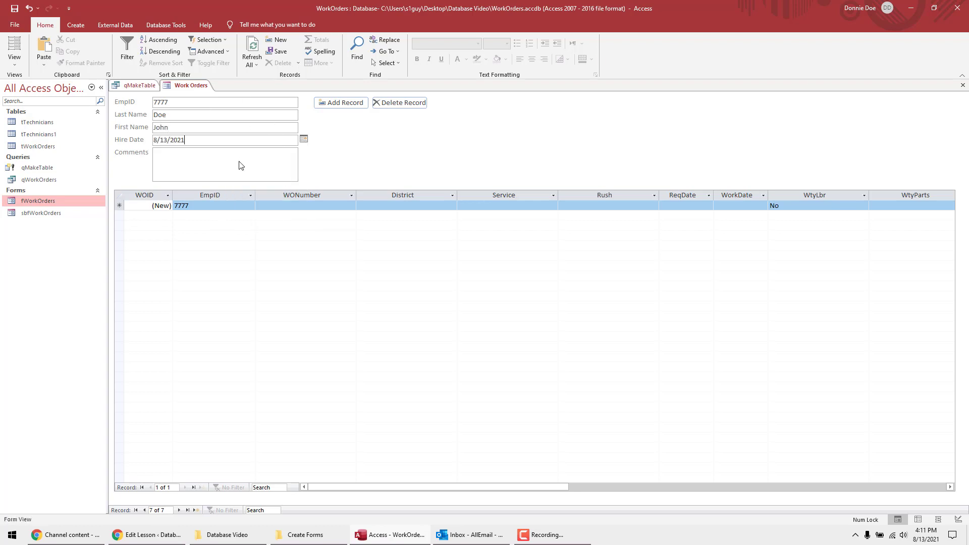
- Fill the new technician's comments with sdsdsdsdsd and add a work order row with a placeholder work order number
{"action": "left_click", "coordinate": [240, 165]}
{"action": "type", "text": "sdsdsdsdsd"}
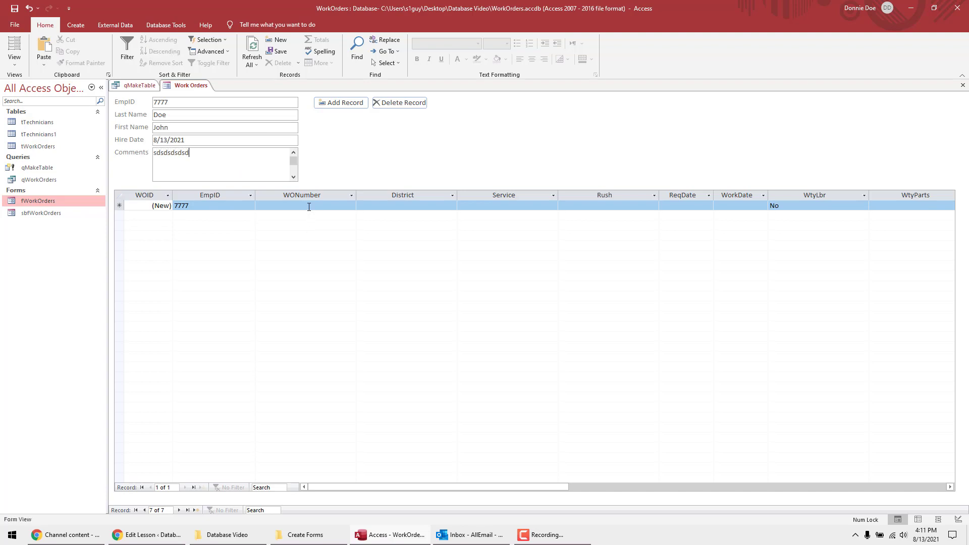
{"action": "left_click", "coordinate": [309, 206]}
{"action": "type", "text": "asdasasasas"}
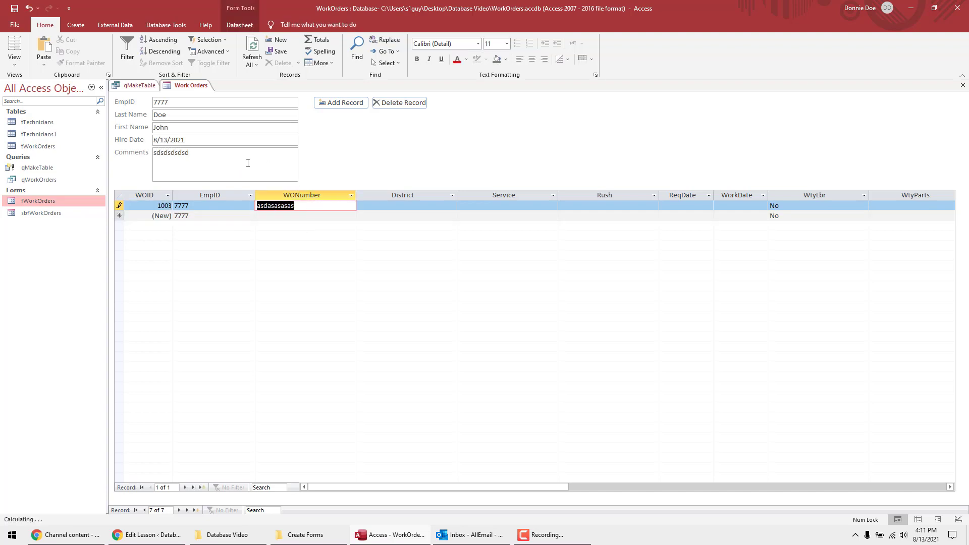
{"action": "left_click", "coordinate": [248, 162]}
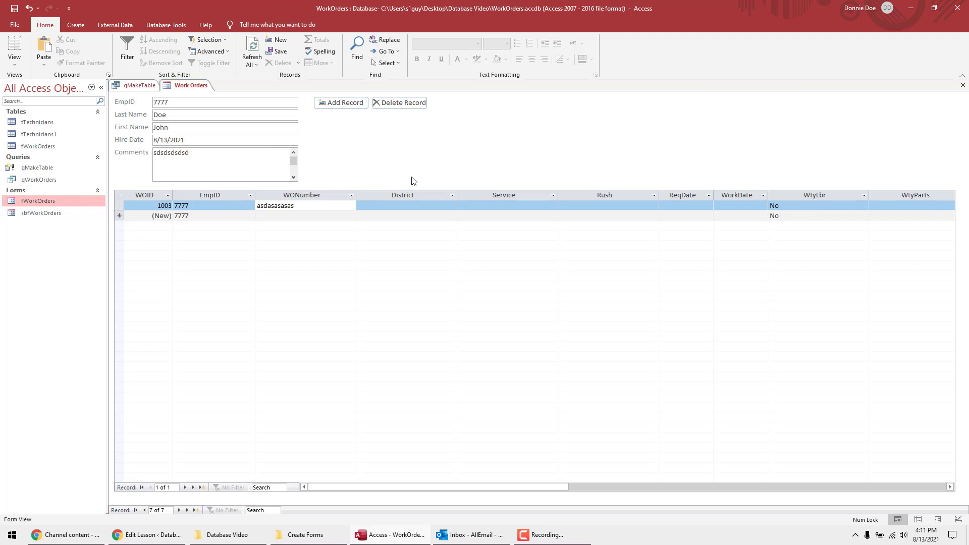
- Go to the first technician record and close the fWorkOrders form
{"action": "left_click", "coordinate": [136, 510]}
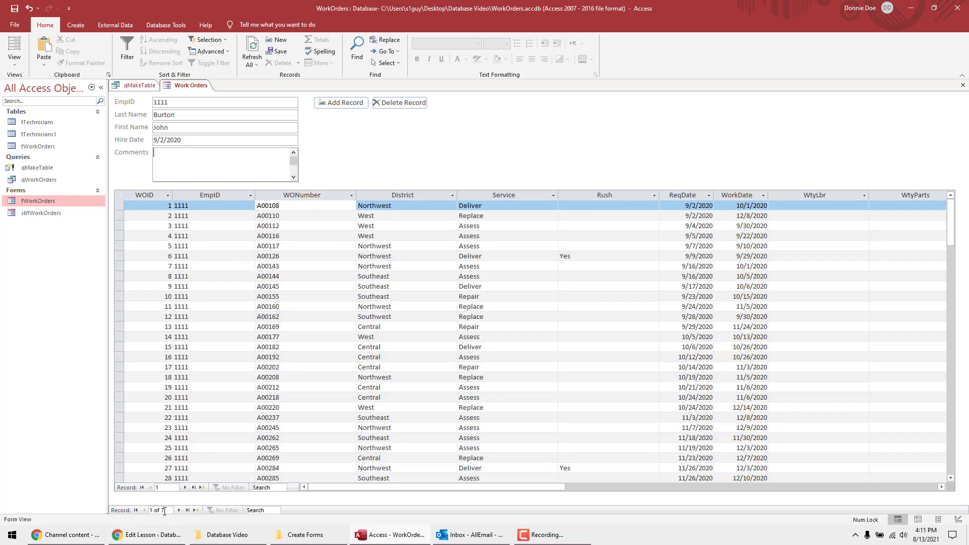
{"action": "right_click", "coordinate": [482, 107]}
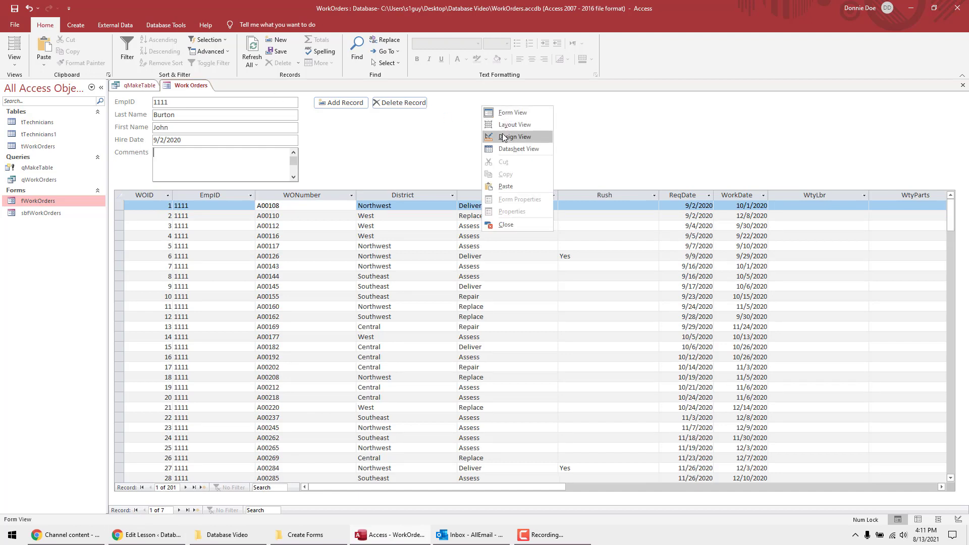
{"action": "left_click", "coordinate": [447, 111]}
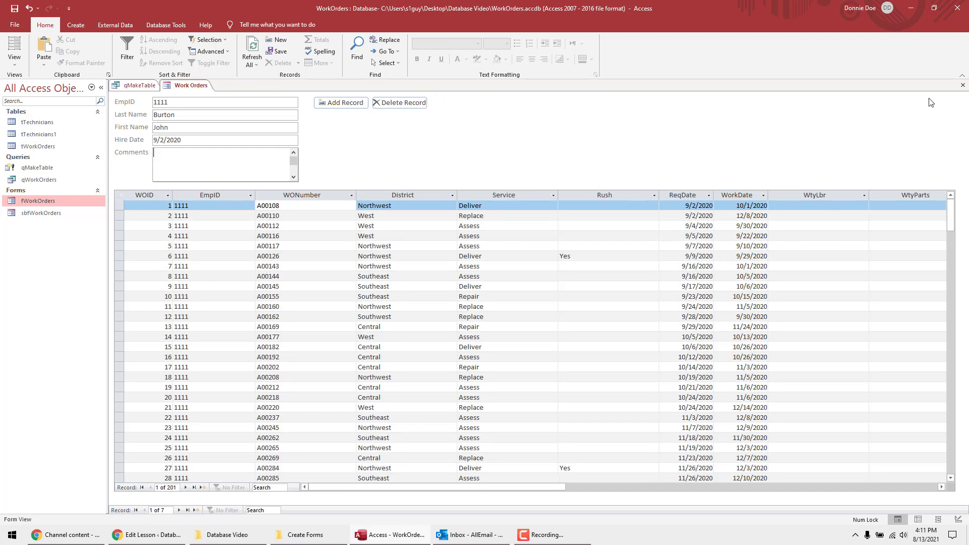
{"action": "left_click", "coordinate": [963, 87]}
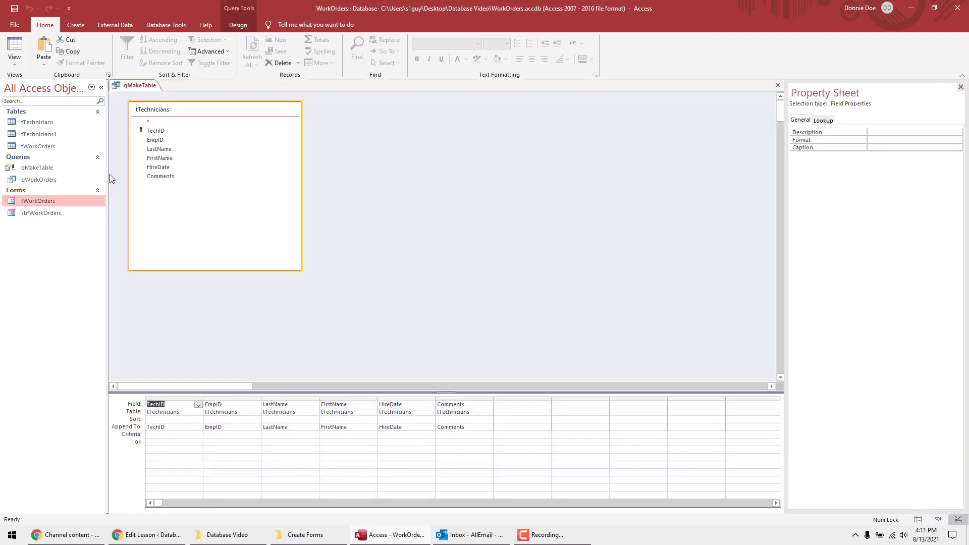
- Change the append query's destination to tTechnicians1 in the current database and run it, confirming the append
{"action": "left_click", "coordinate": [383, 158]}
{"action": "left_click", "coordinate": [238, 25]}
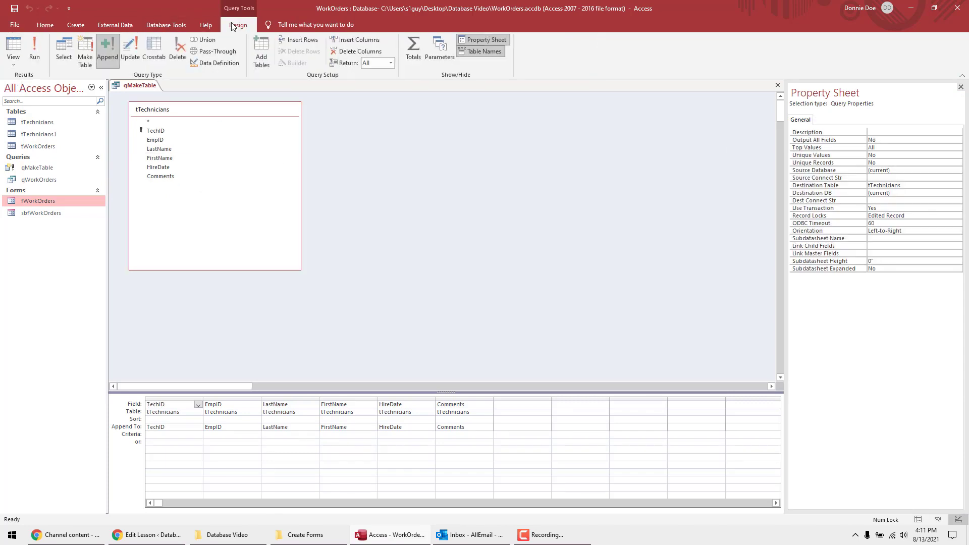
{"action": "left_click", "coordinate": [110, 56]}
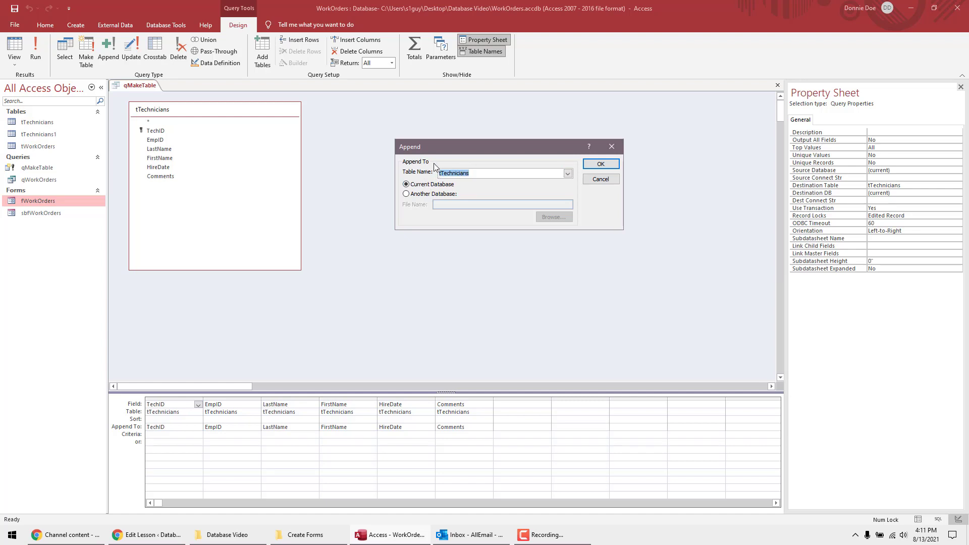
{"action": "left_click", "coordinate": [568, 173]}
{"action": "left_click", "coordinate": [465, 189]}
{"action": "left_click", "coordinate": [601, 164]}
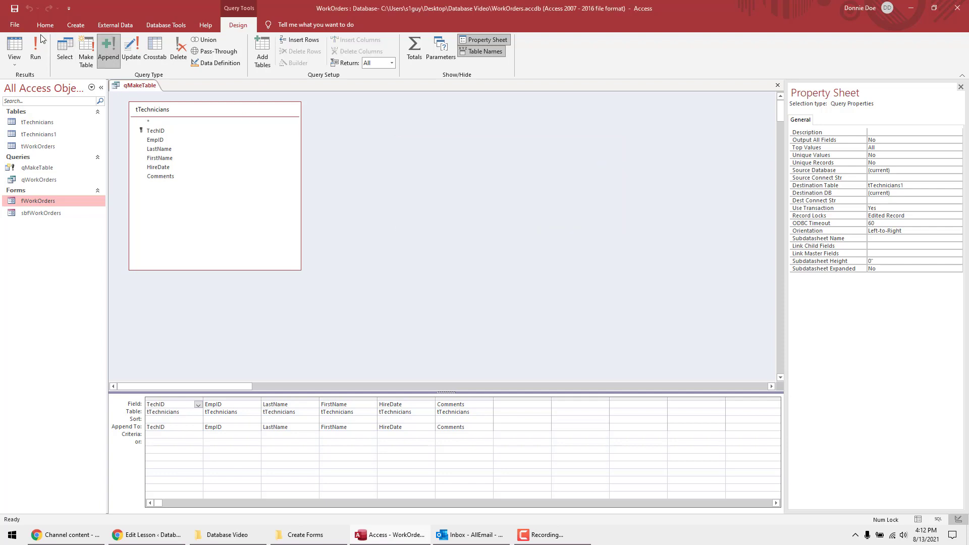
{"action": "left_click", "coordinate": [37, 47]}
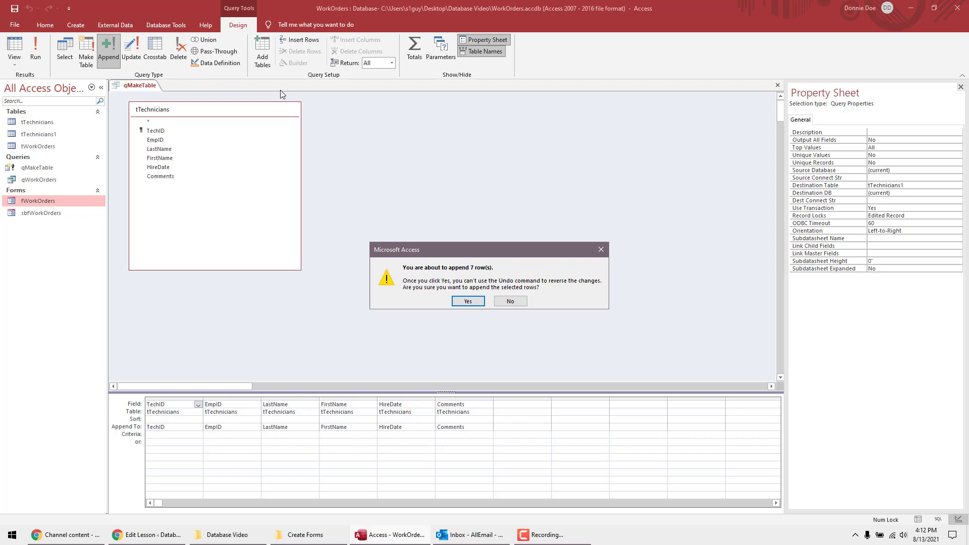
{"action": "left_click", "coordinate": [468, 302]}
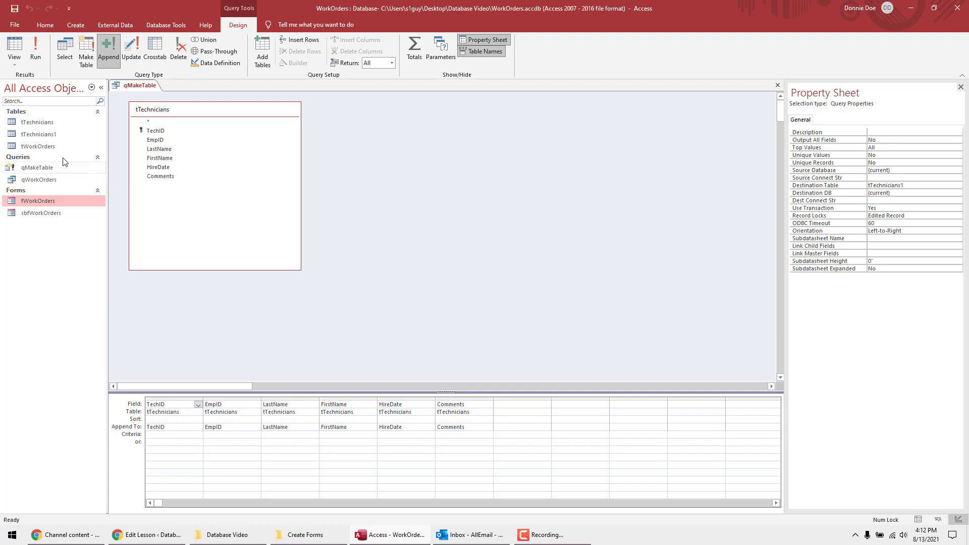
- Open the tTechnicians1 table and check the appended record of the newly added technician
{"action": "double_click", "coordinate": [40, 134]}
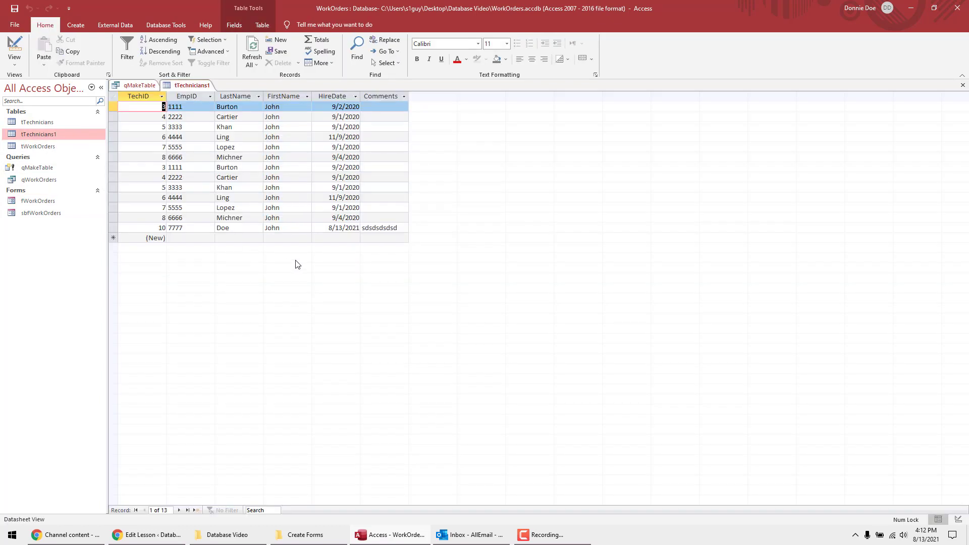
{"action": "left_click", "coordinate": [196, 227]}
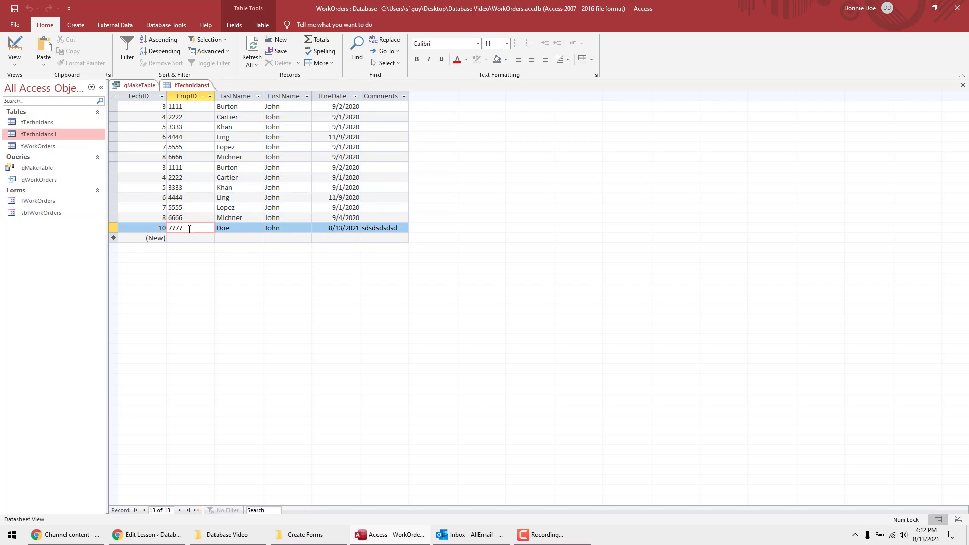
{"action": "double_click", "coordinate": [190, 228]}
- Open the tTechnicians1 table's design and examine the Indexed options available for the EmpID field
{"action": "left_click", "coordinate": [14, 51]}
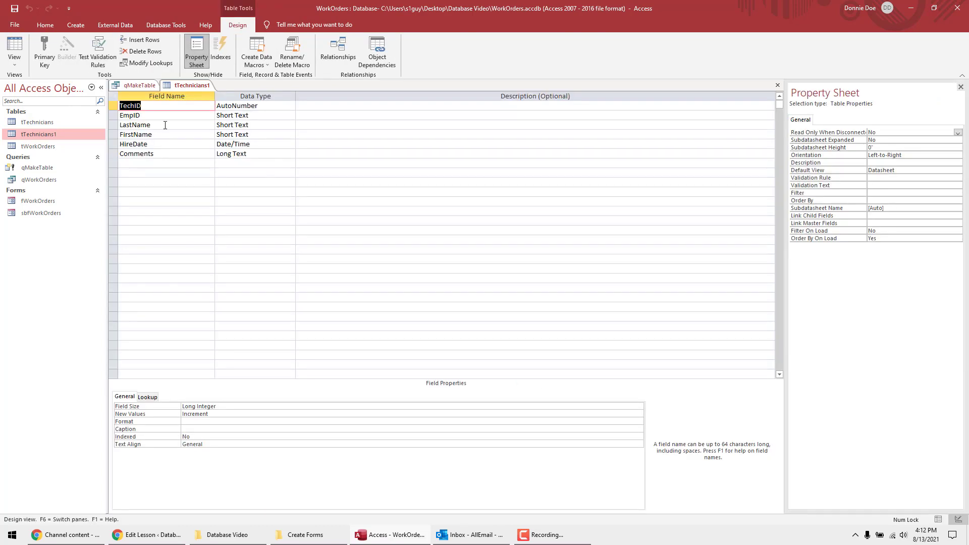
{"action": "left_click", "coordinate": [165, 116]}
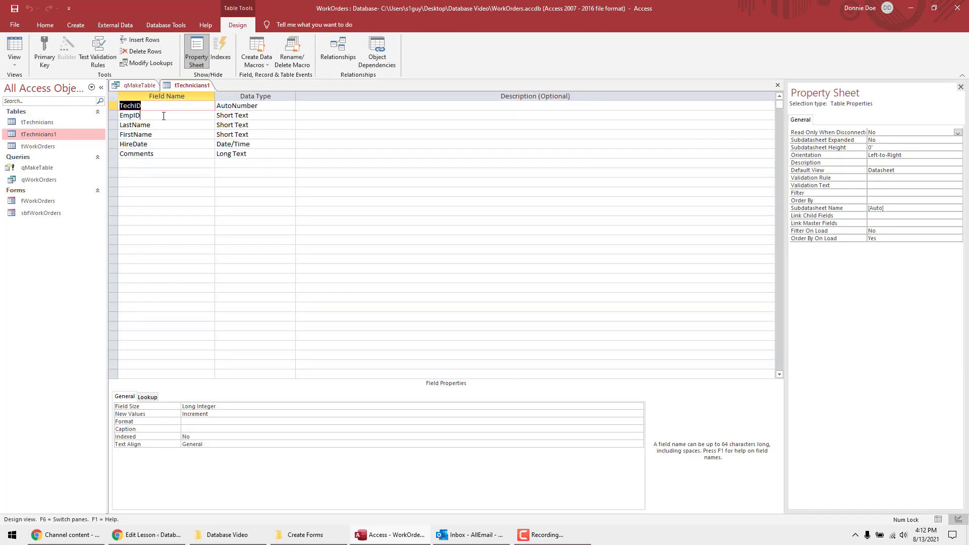
{"action": "left_click", "coordinate": [125, 396]}
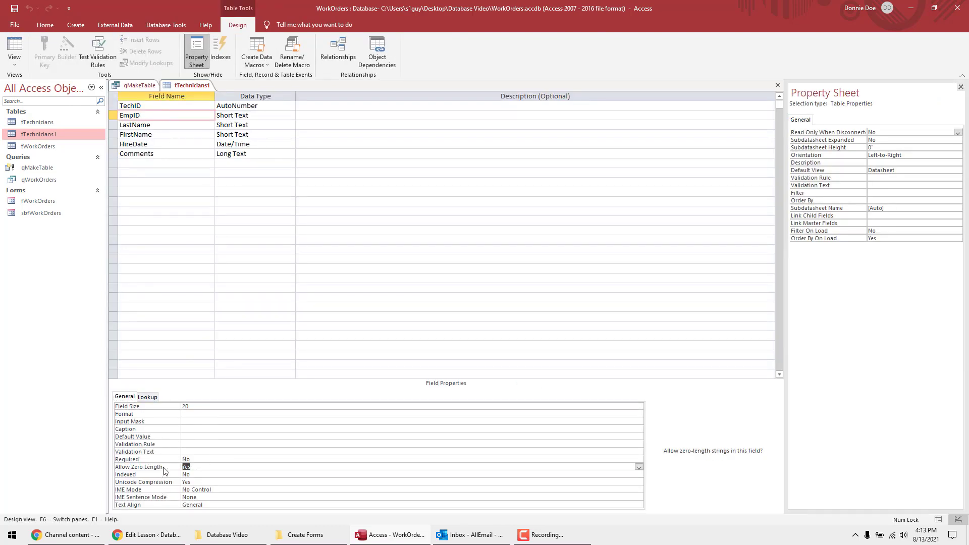
{"action": "left_click", "coordinate": [171, 476]}
{"action": "left_click", "coordinate": [638, 475]}
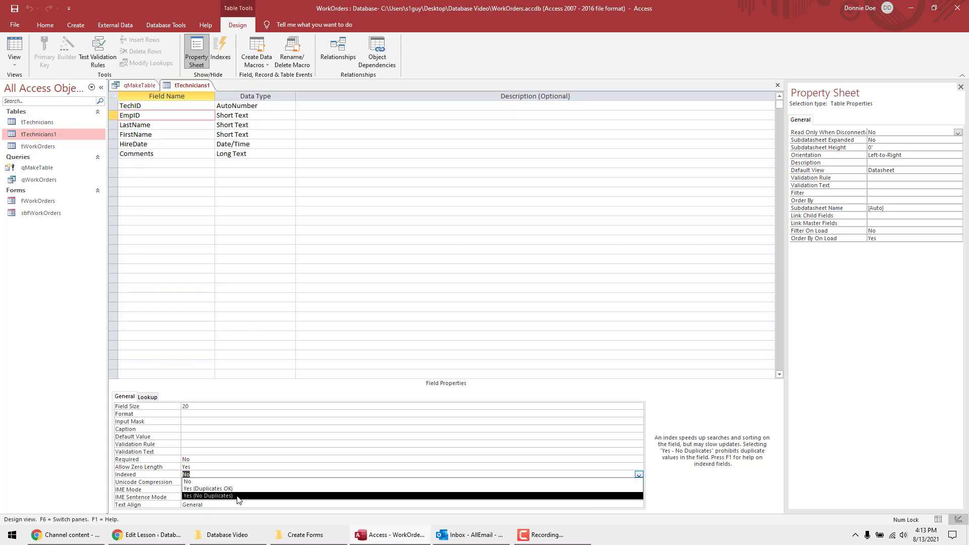
{"action": "left_click", "coordinate": [254, 240]}
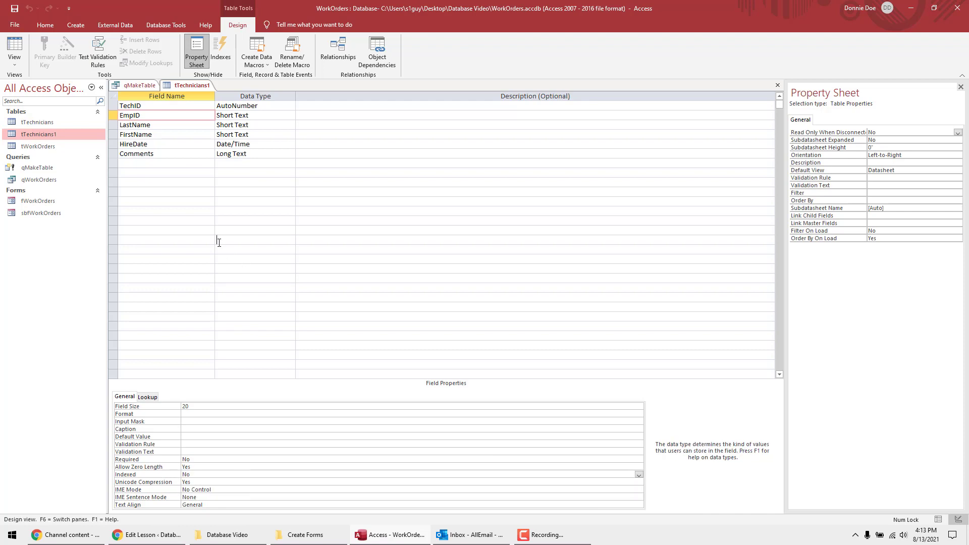
- Save the tTechnicians1 design, return to its datasheet and delete all the records
{"action": "left_click", "coordinate": [16, 49]}
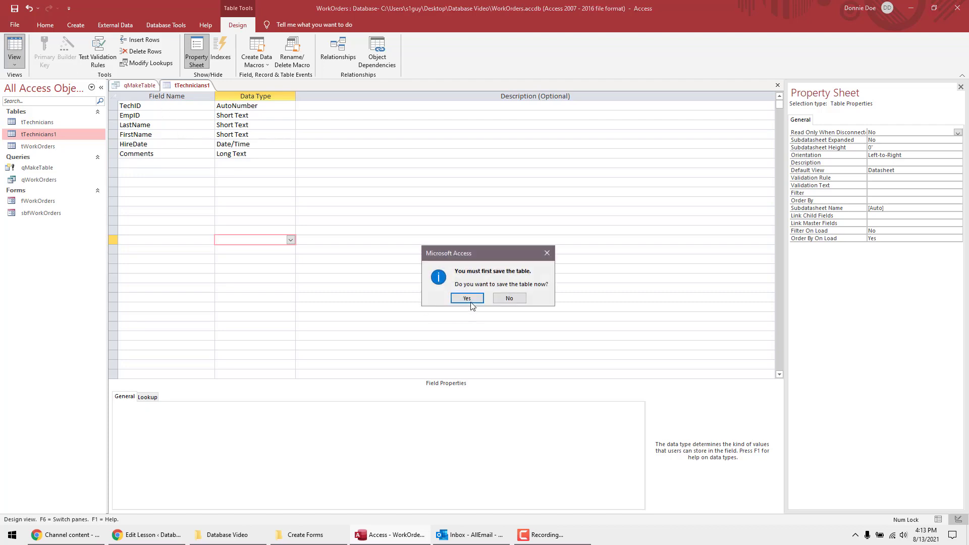
{"action": "left_click", "coordinate": [467, 298]}
{"action": "key", "text": "ctrl+a"}
{"action": "key", "text": "Delete"}
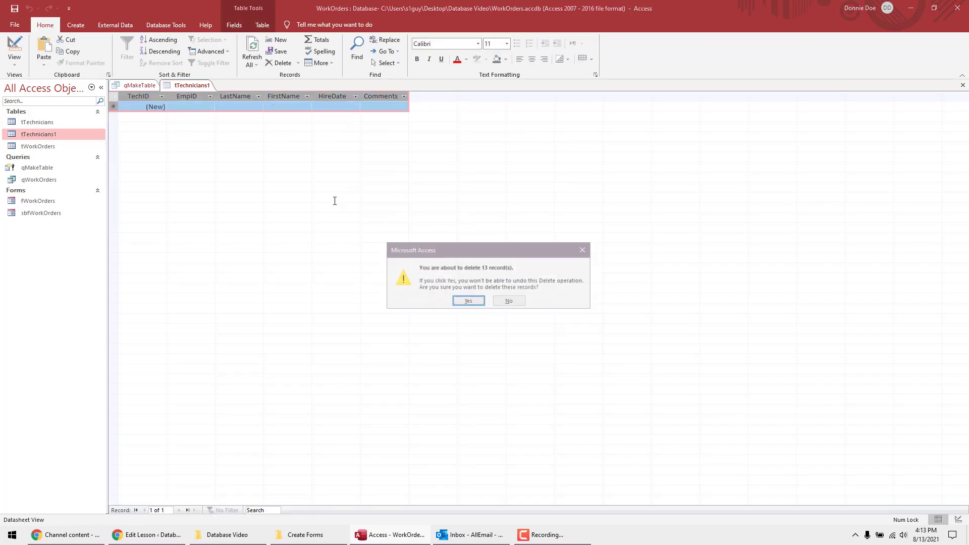
{"action": "key", "text": "Return"}
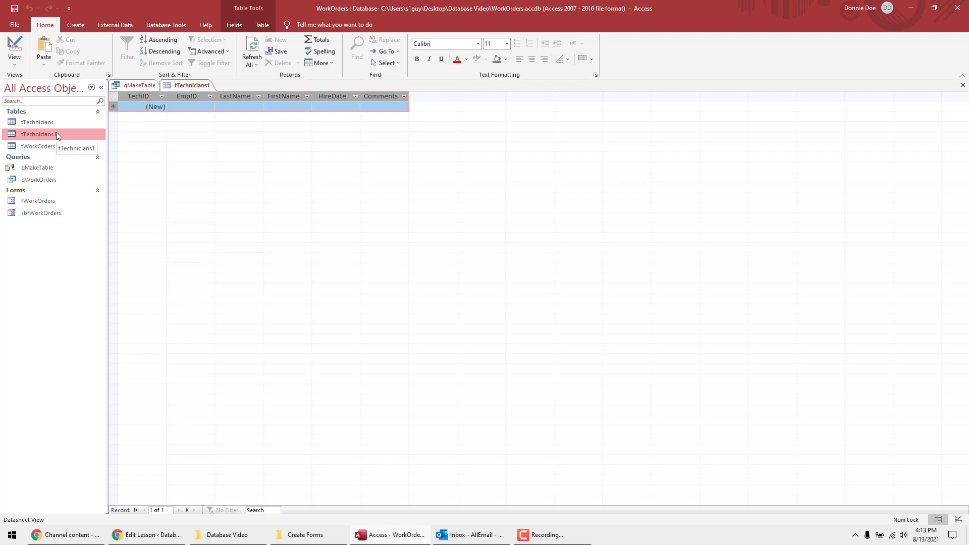
- Set the Indexed property of the EmpID field in tTechnicians1 to Yes (No Duplicates) and close the table
{"action": "left_click", "coordinate": [40, 122]}
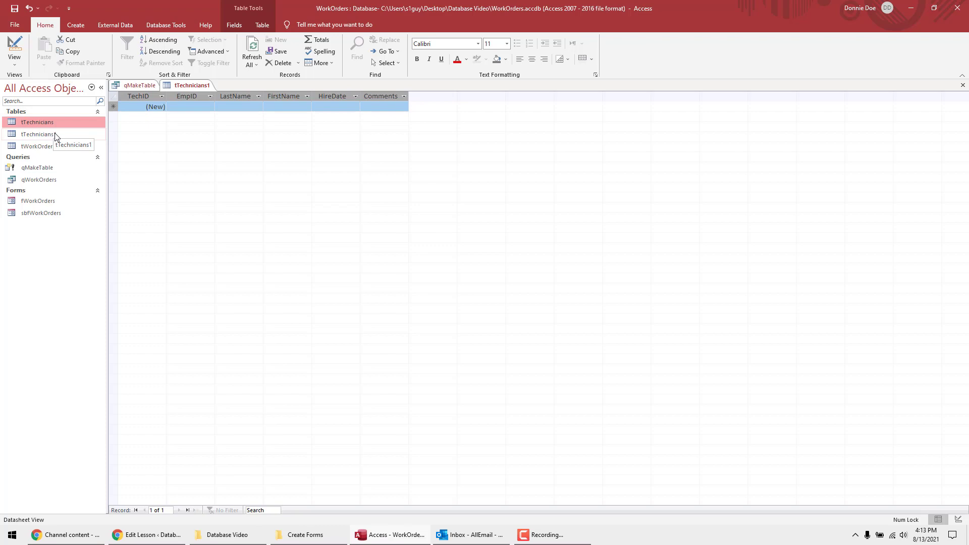
{"action": "left_click", "coordinate": [55, 134]}
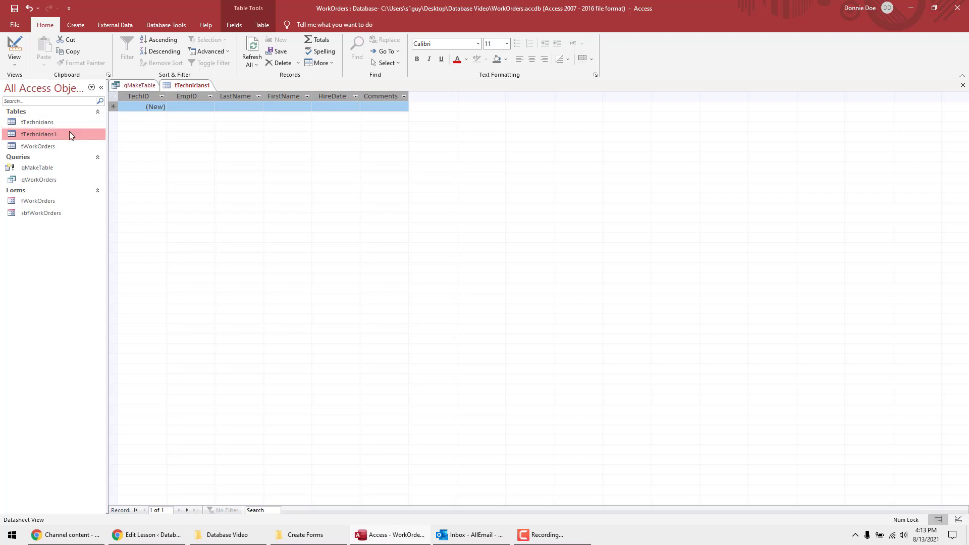
{"action": "left_click", "coordinate": [199, 107]}
{"action": "left_click", "coordinate": [14, 47]}
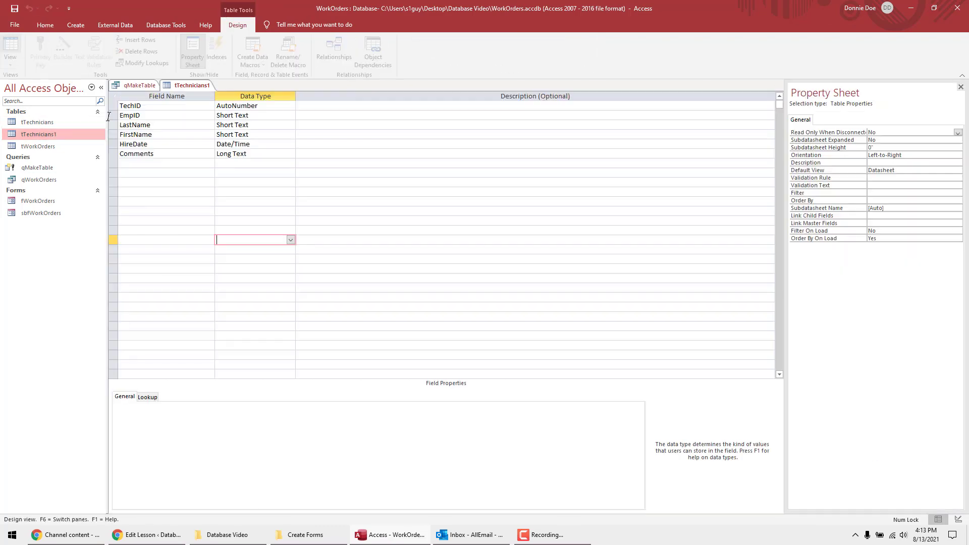
{"action": "left_click", "coordinate": [168, 115]}
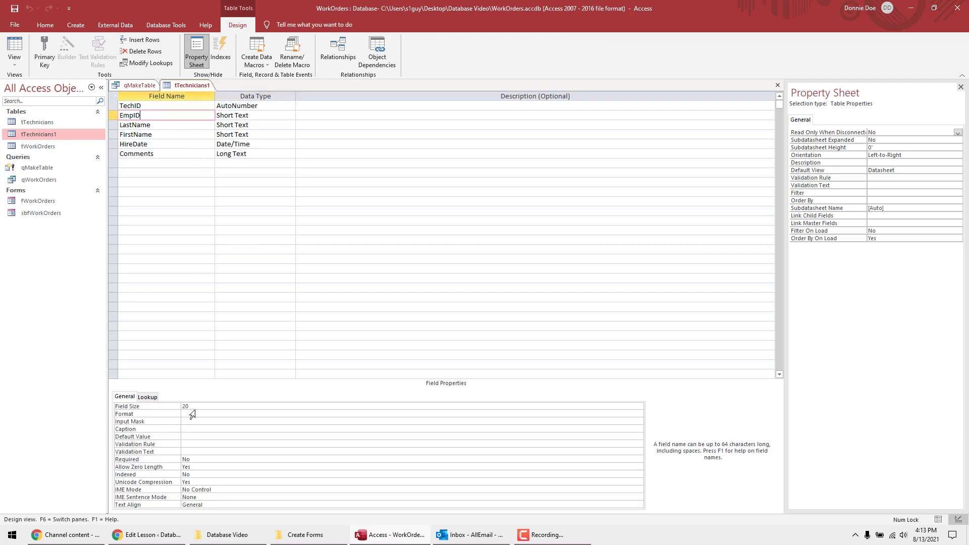
{"action": "left_click", "coordinate": [154, 400]}
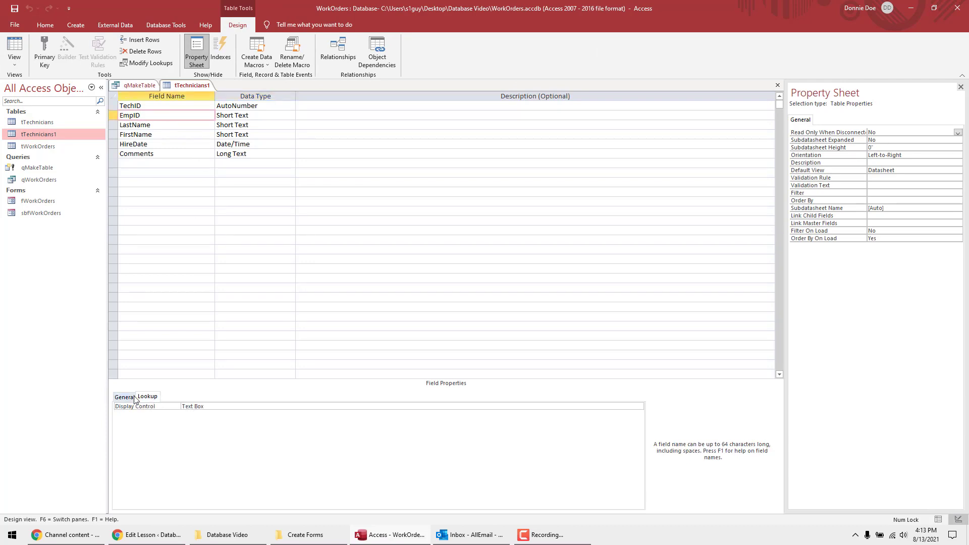
{"action": "left_click", "coordinate": [132, 397]}
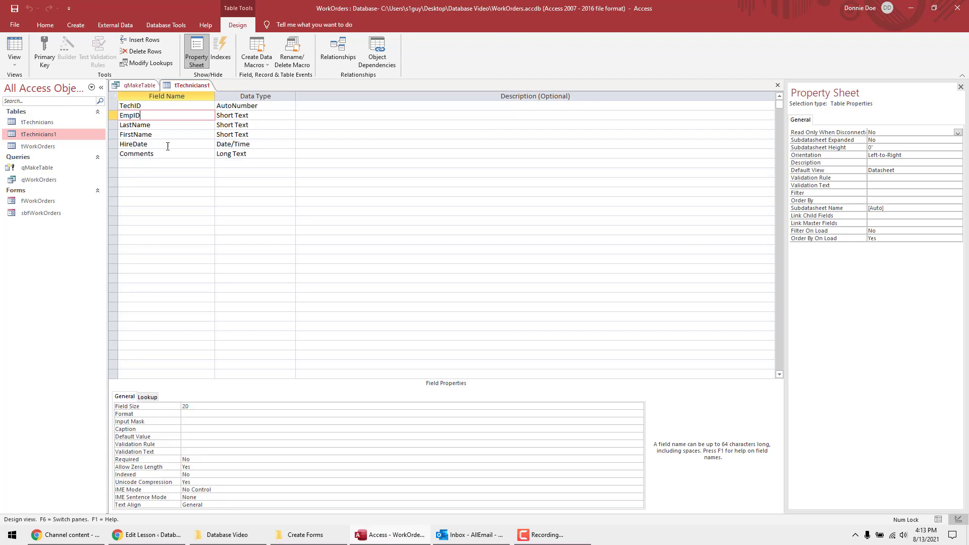
{"action": "left_click", "coordinate": [171, 474]}
{"action": "left_click", "coordinate": [638, 474]}
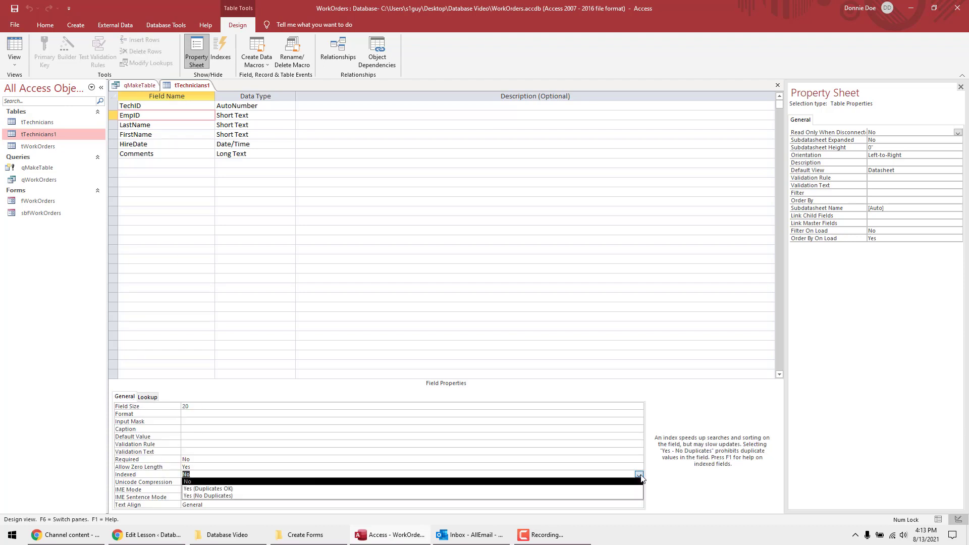
{"action": "left_click", "coordinate": [237, 495]}
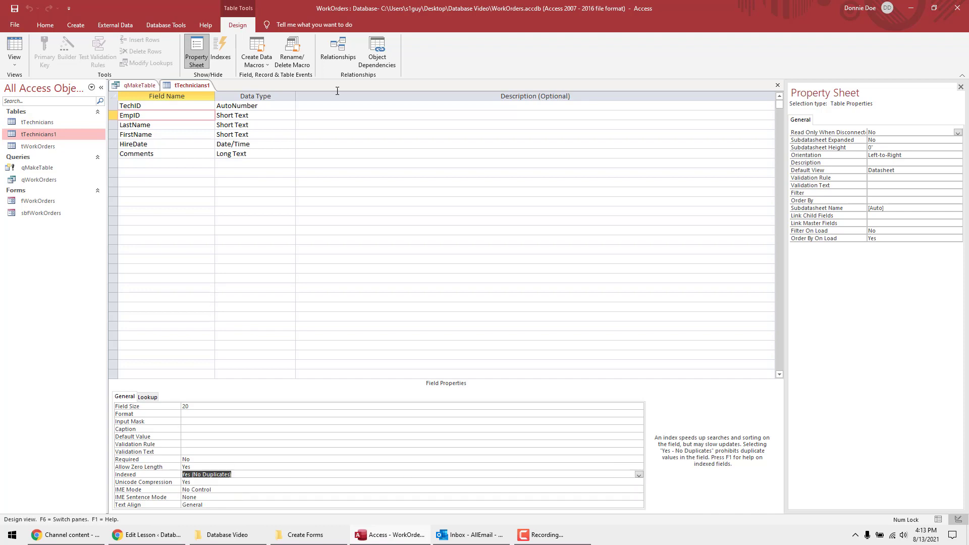
{"action": "left_click", "coordinate": [777, 85]}
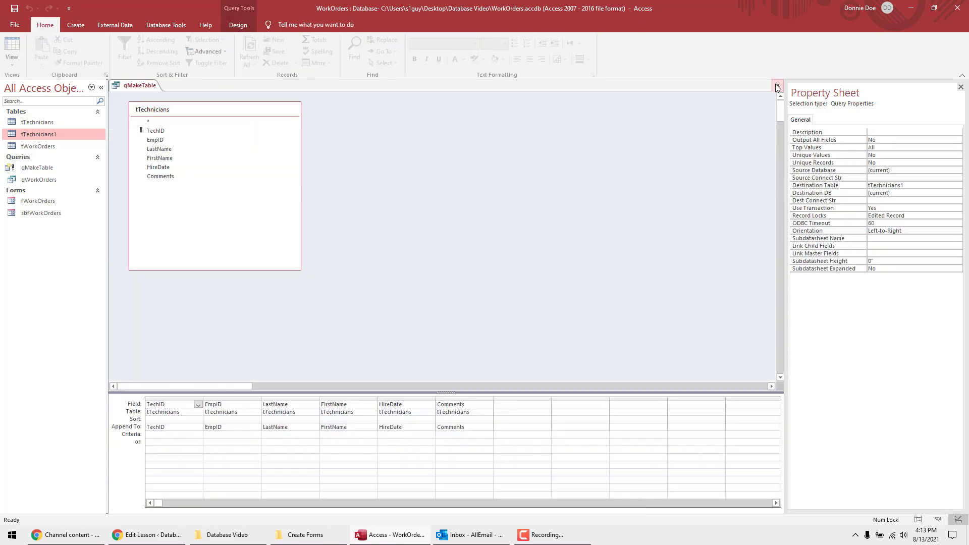
- Reopen the tTechnicians1 design, set EmpID's Indexed property to No, and close the table with the change saved
{"action": "right_click", "coordinate": [68, 133]}
{"action": "left_click", "coordinate": [93, 151]}
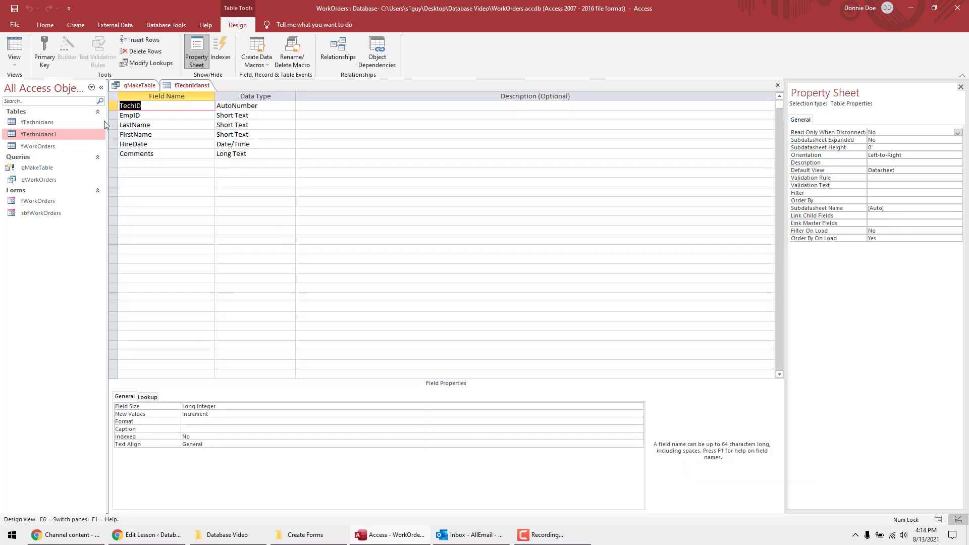
{"action": "left_click", "coordinate": [163, 114]}
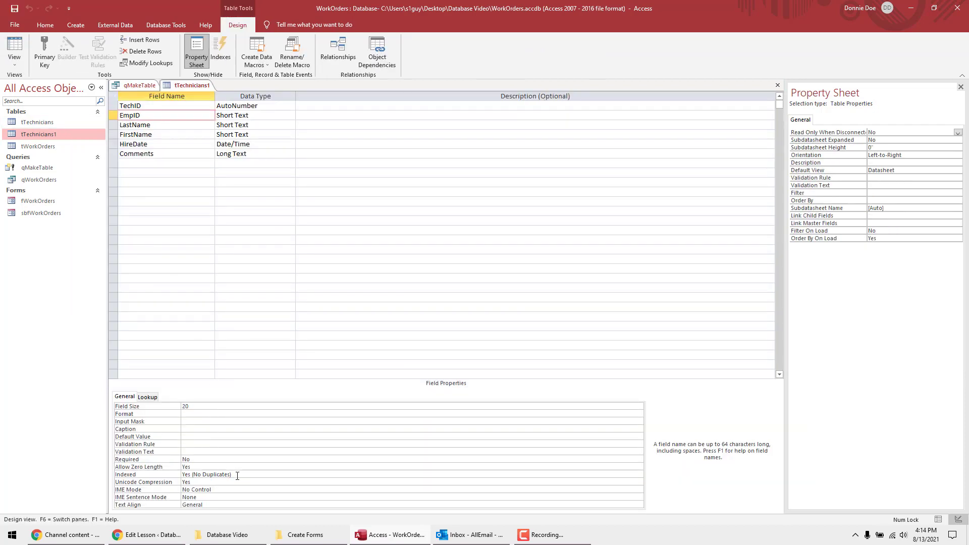
{"action": "left_click", "coordinate": [237, 476]}
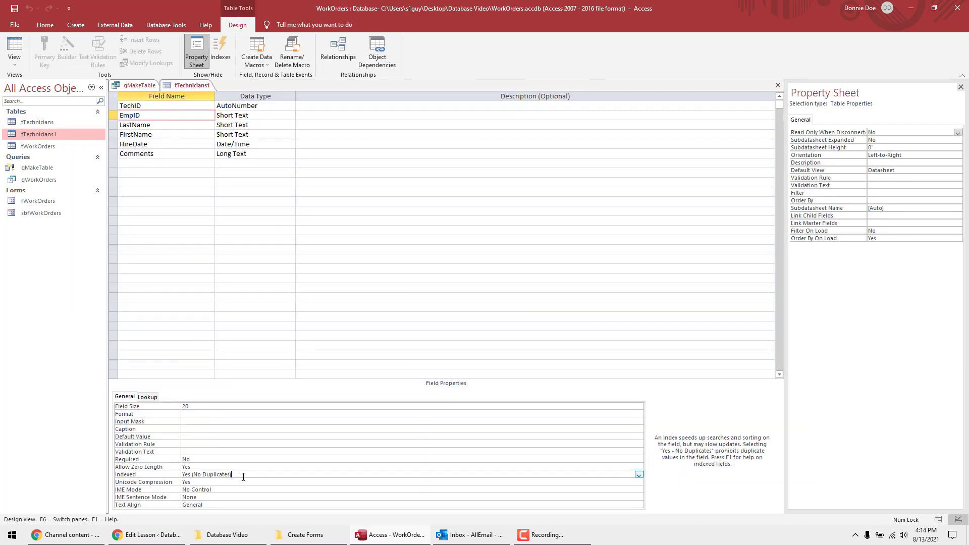
{"action": "left_click_drag", "start_coordinate": [243, 477], "coordinate": [164, 472]}
{"action": "type", "text": "no"}
{"action": "key", "text": "Return"}
{"action": "left_click", "coordinate": [778, 85]}
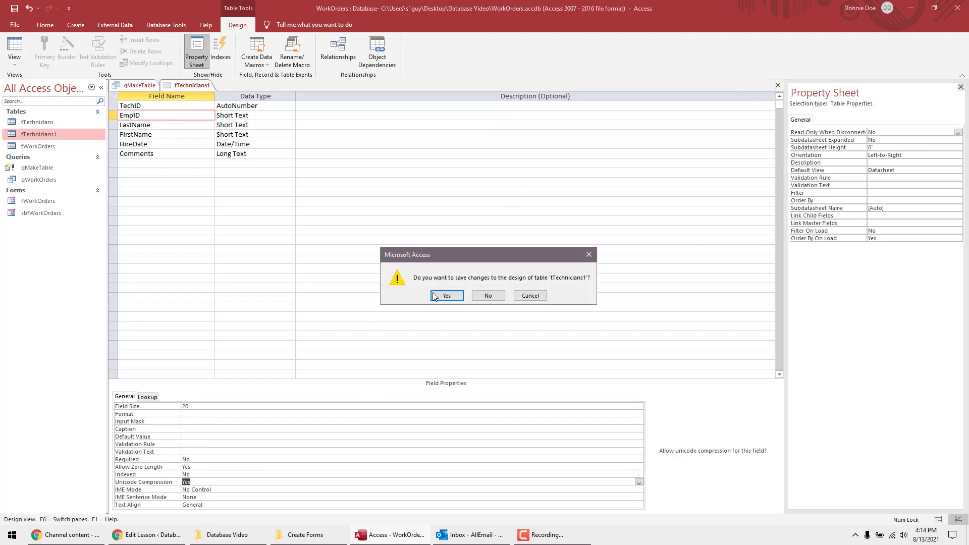
{"action": "left_click", "coordinate": [433, 294]}
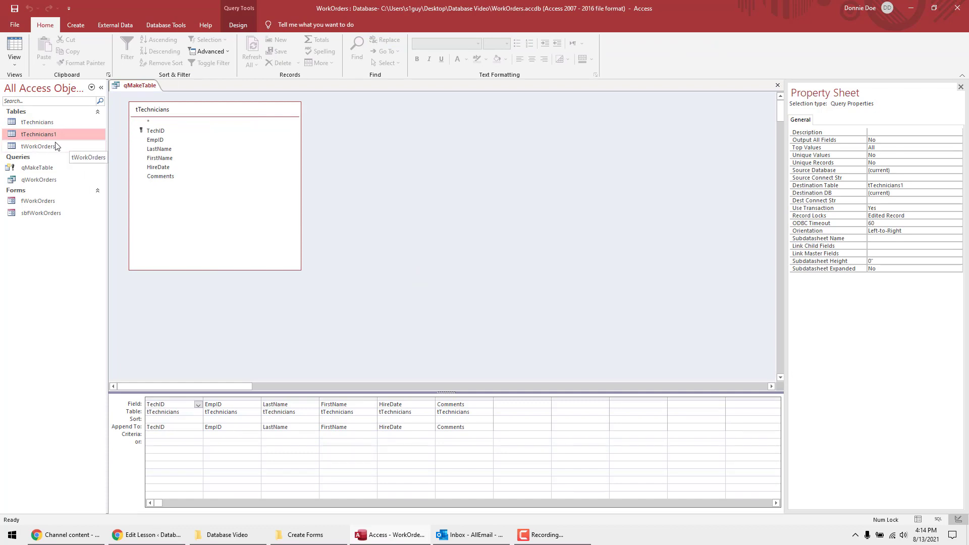
- Open the tTechnicians1 table and start a record with a placeholder employee ID and sdsdsd as last and first name
{"action": "left_click", "coordinate": [41, 146]}
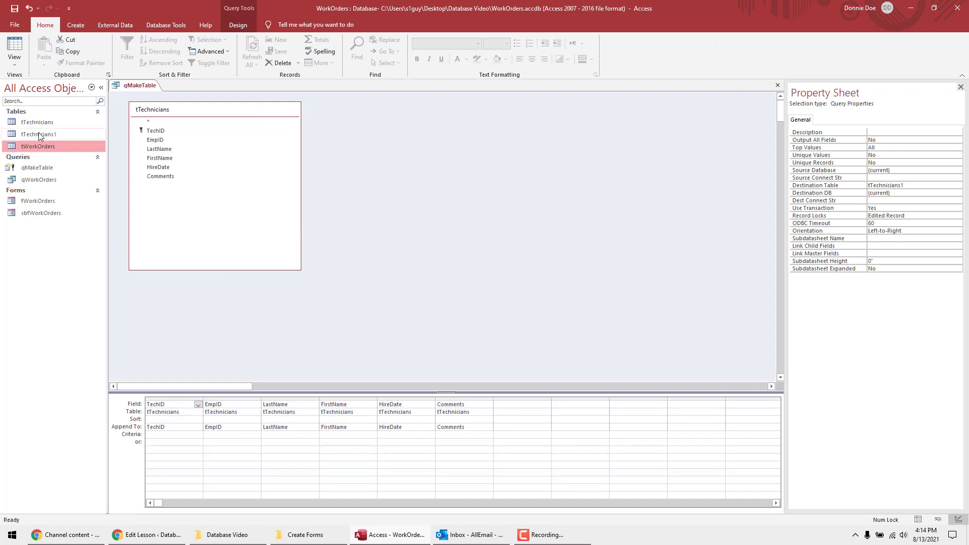
{"action": "left_click", "coordinate": [39, 135]}
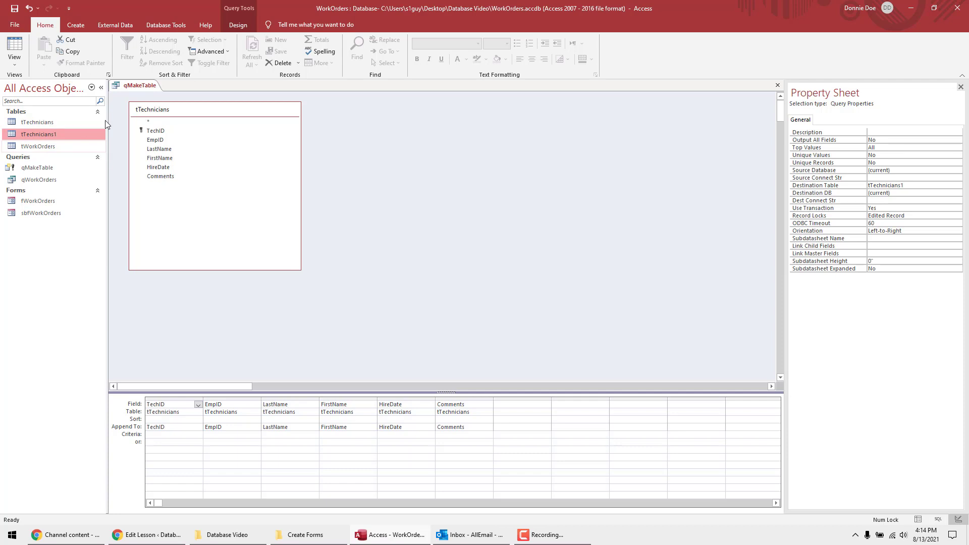
{"action": "double_click", "coordinate": [62, 135]}
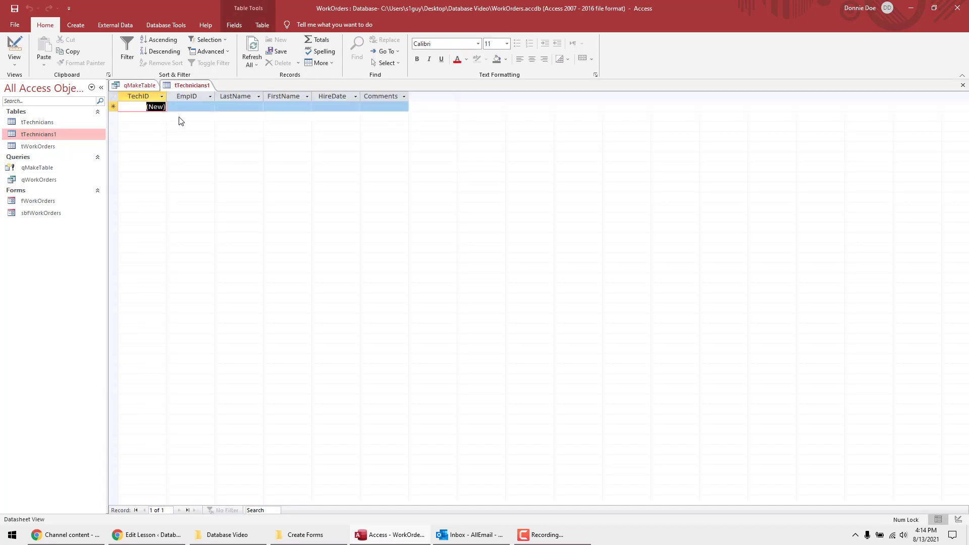
{"action": "left_click", "coordinate": [184, 108]}
{"action": "type", "text": "1111"}
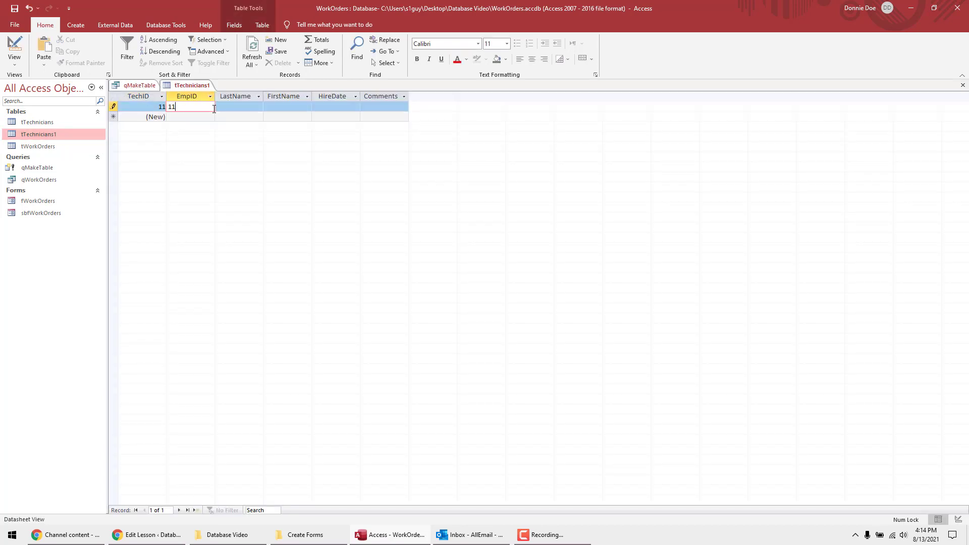
{"action": "left_click", "coordinate": [237, 108]}
{"action": "type", "text": "sdsdsd"}
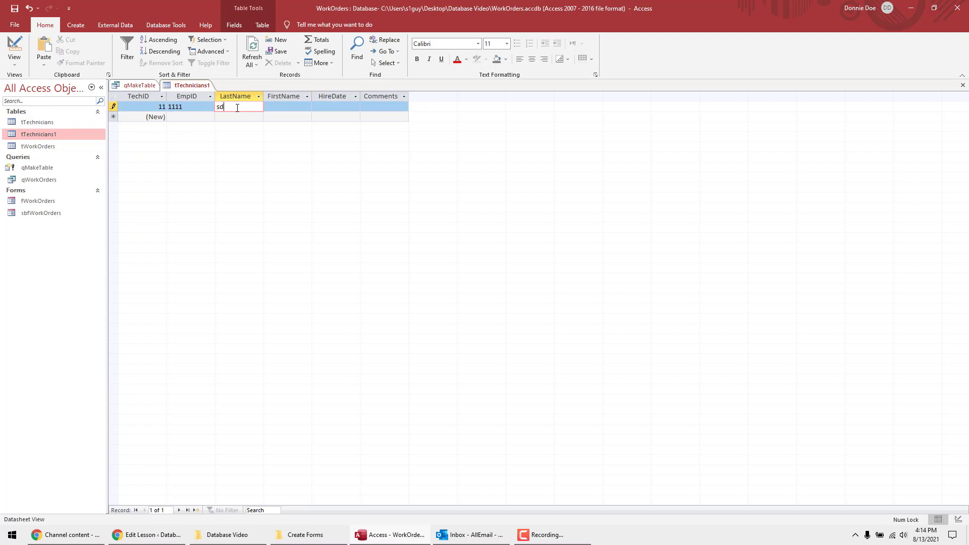
{"action": "left_click", "coordinate": [295, 110]}
{"action": "type", "text": "sdsdsd"}
- Set the new tTechnicians1 record's hire date to 8/13/2021
{"action": "left_click", "coordinate": [353, 107]}
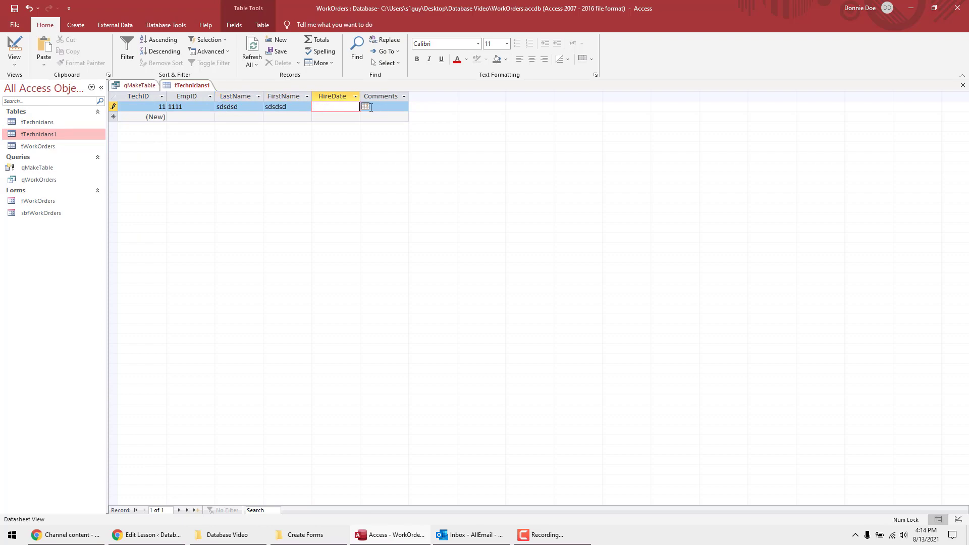
{"action": "left_click", "coordinate": [374, 108]}
{"action": "left_click", "coordinate": [351, 109]}
{"action": "left_click", "coordinate": [366, 106]}
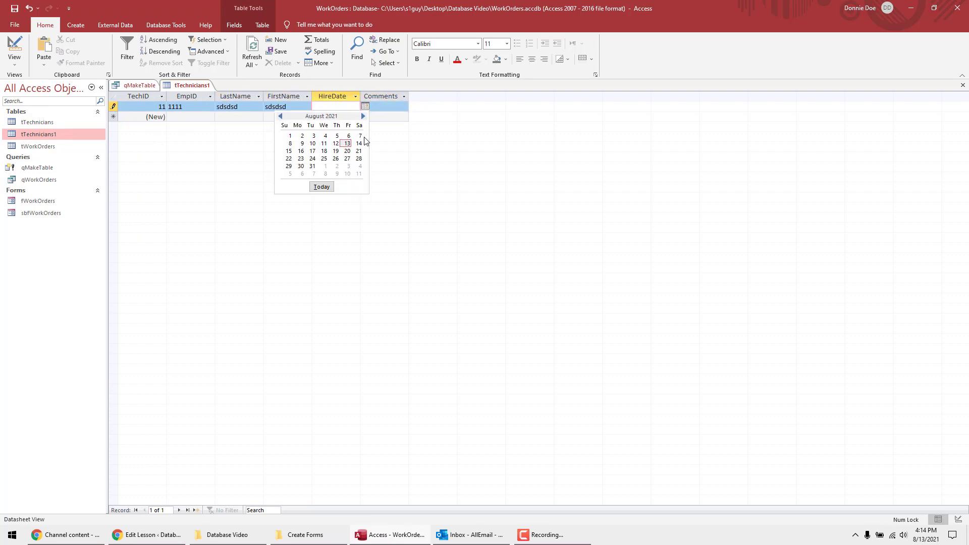
{"action": "left_click", "coordinate": [348, 145]}
{"action": "left_click", "coordinate": [193, 106]}
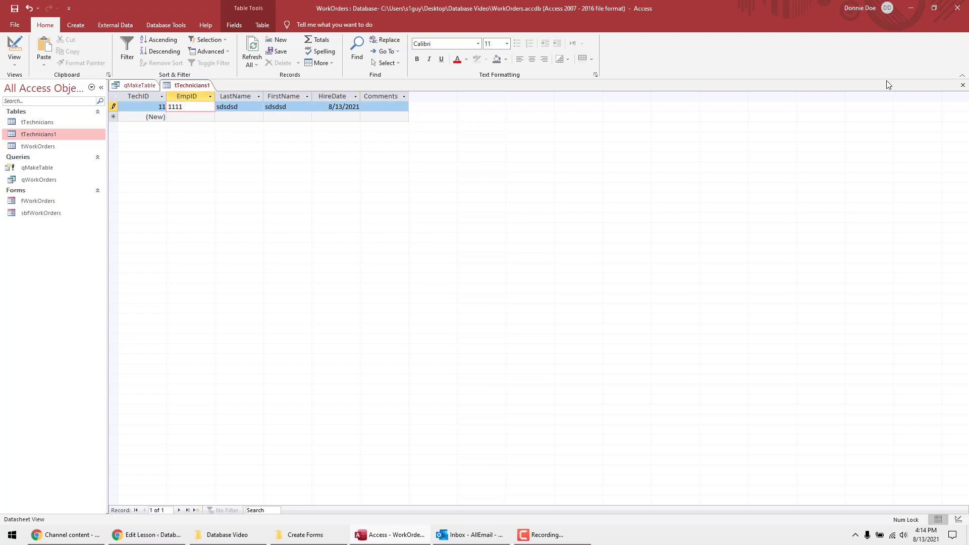
- In the tTechnicians1 design, set EmpID's Indexed property to Yes (No Duplicates) and close the table
{"action": "left_click", "coordinate": [14, 46]}
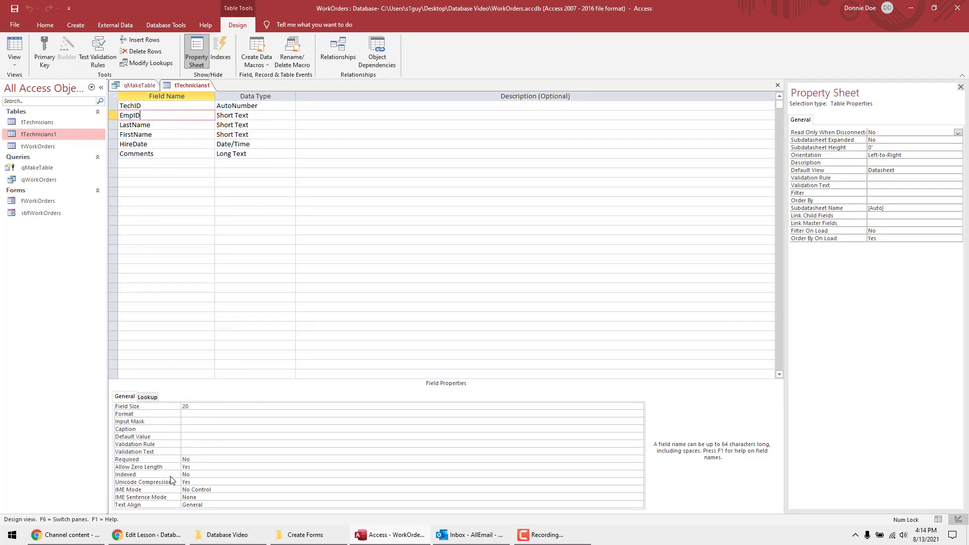
{"action": "left_click", "coordinate": [171, 474]}
{"action": "left_click", "coordinate": [639, 475]}
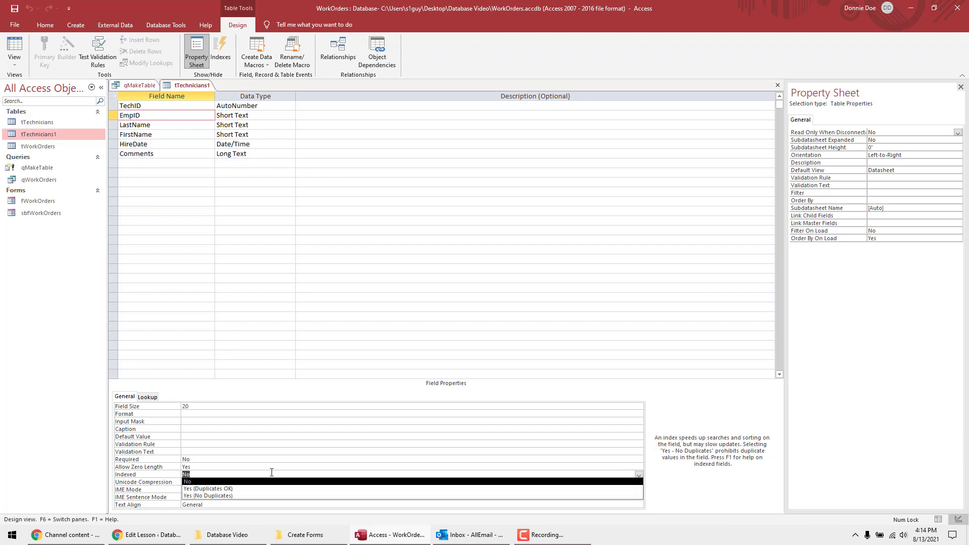
{"action": "left_click", "coordinate": [255, 495]}
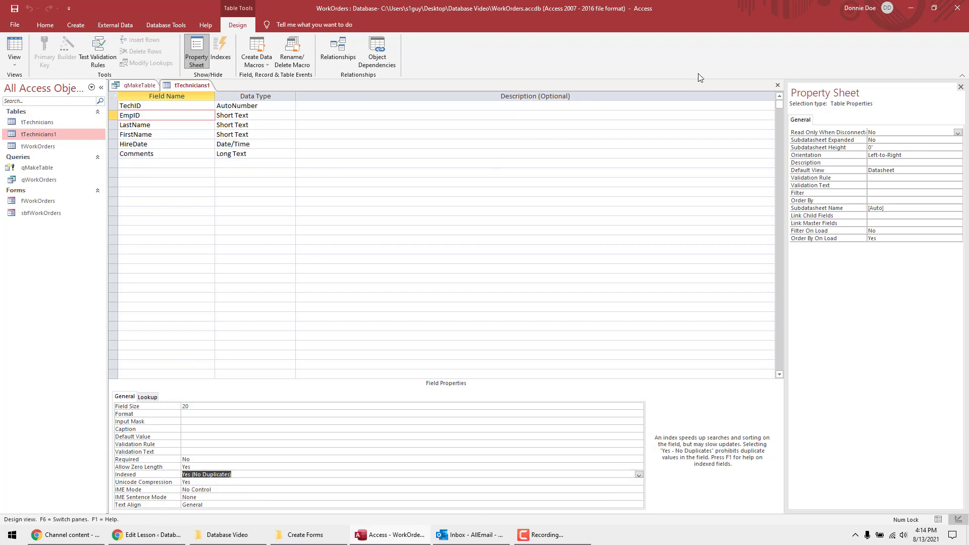
{"action": "left_click", "coordinate": [777, 85]}
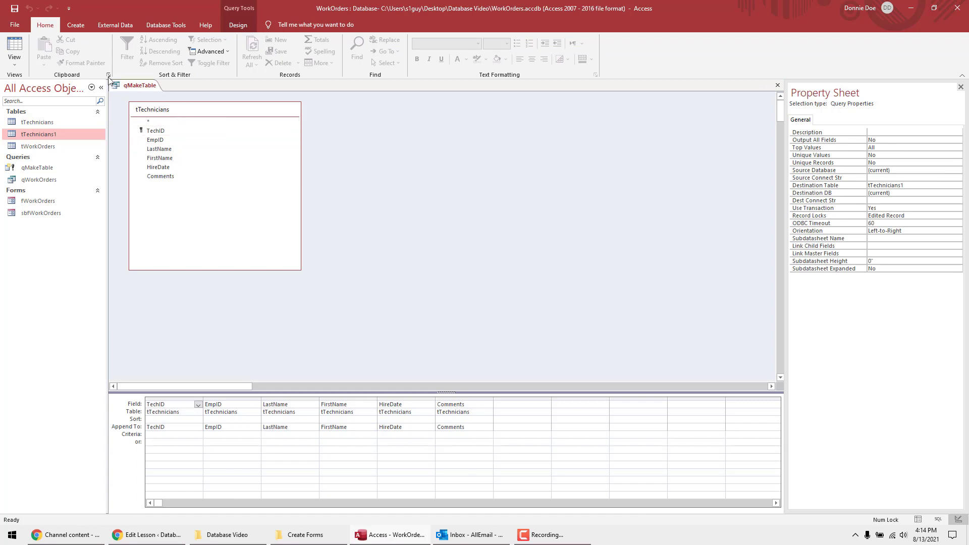
- Run the append query from tTechnicians to tTechnicians1, accepting that records with key violations are skipped
{"action": "left_click", "coordinate": [238, 26]}
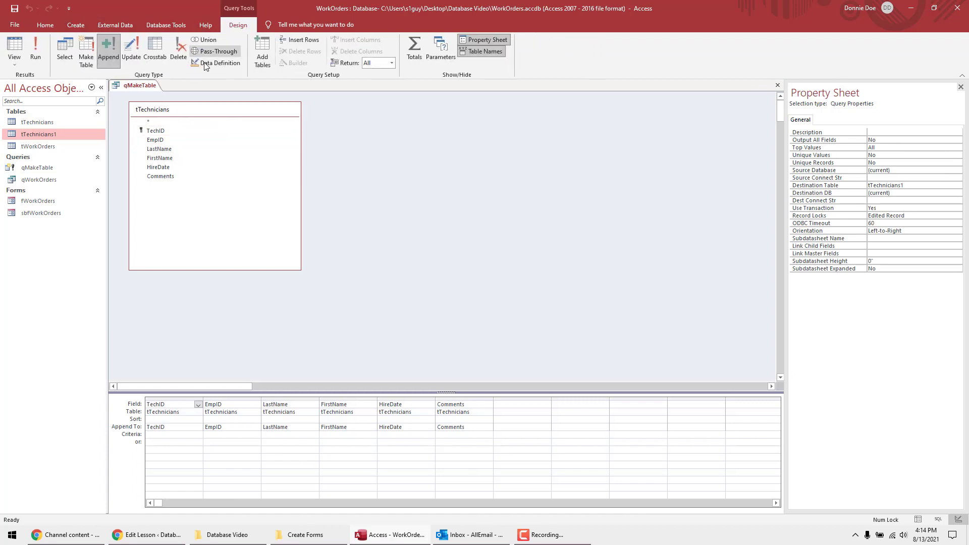
{"action": "left_click", "coordinate": [166, 111]}
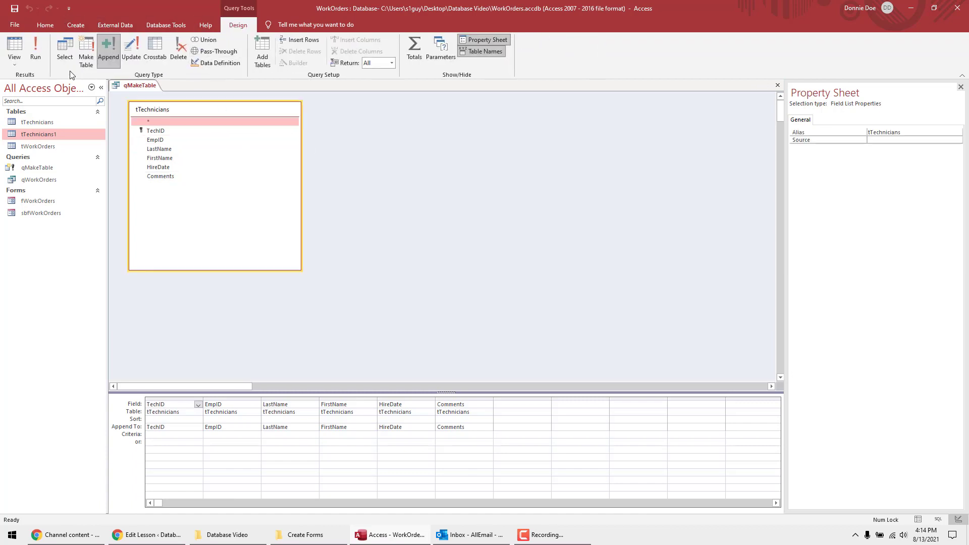
{"action": "left_click", "coordinate": [41, 47]}
{"action": "left_click", "coordinate": [468, 302]}
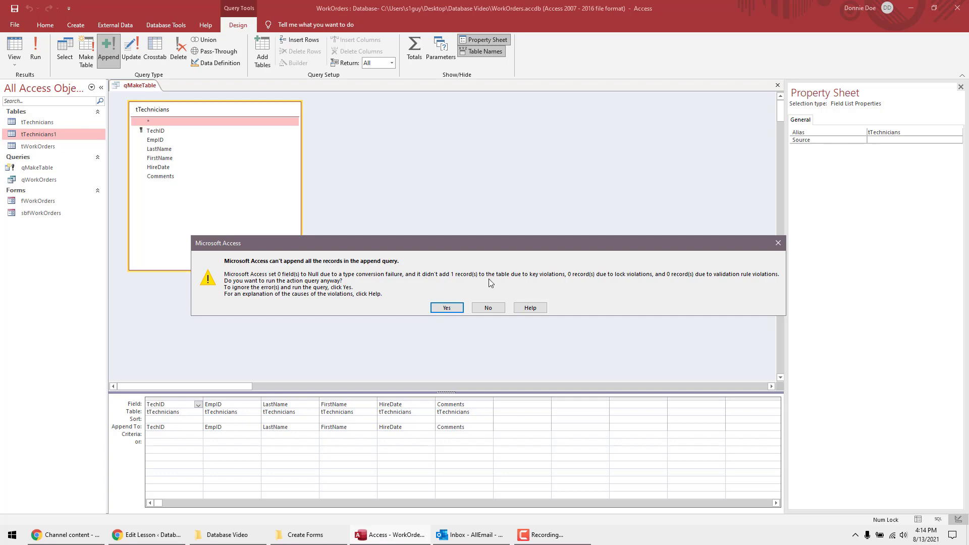
{"action": "left_click", "coordinate": [439, 307]}
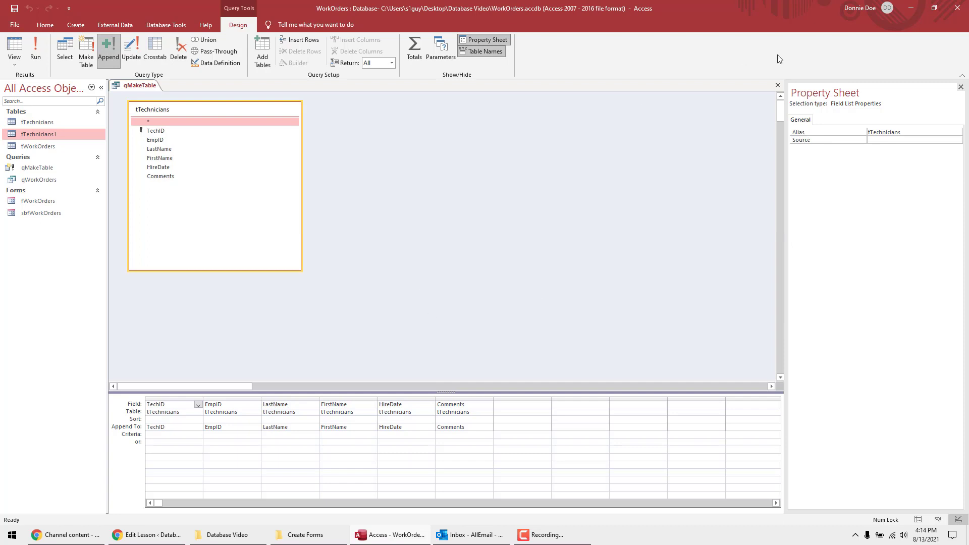
- Open tTechnicians1, delete the record whose last and first names are sdsdsd, and close the table
{"action": "double_click", "coordinate": [56, 135]}
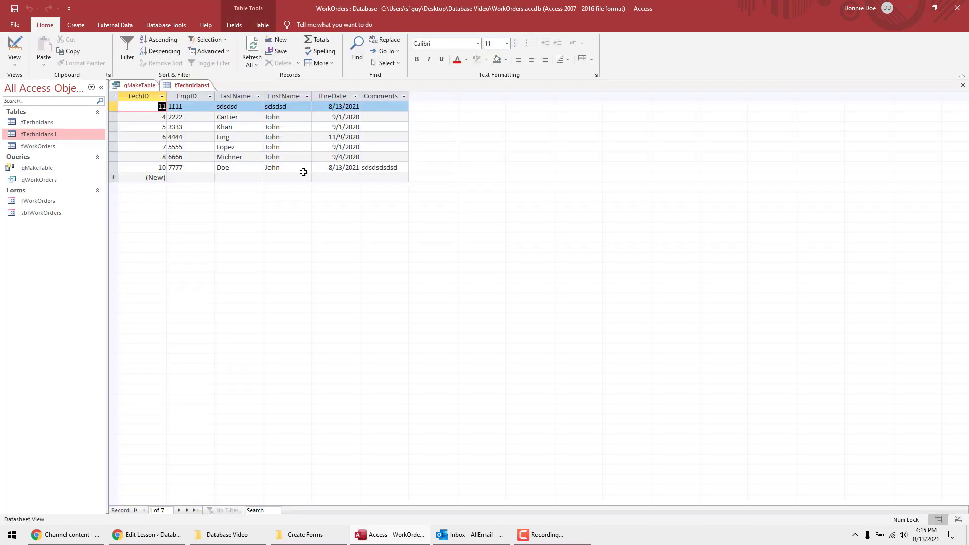
{"action": "left_click", "coordinate": [204, 107]}
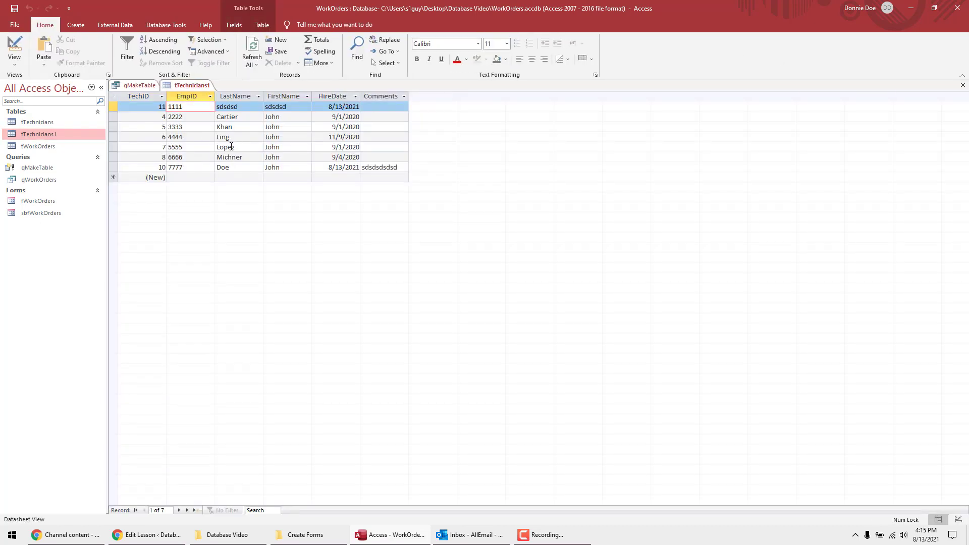
{"action": "left_click", "coordinate": [114, 106]}
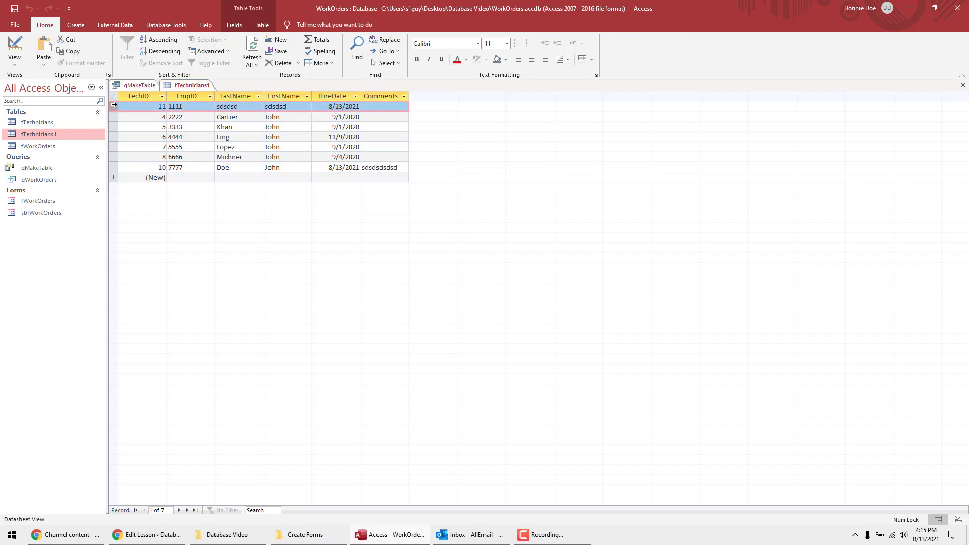
{"action": "key", "text": "Delete"}
{"action": "key", "text": "Return"}
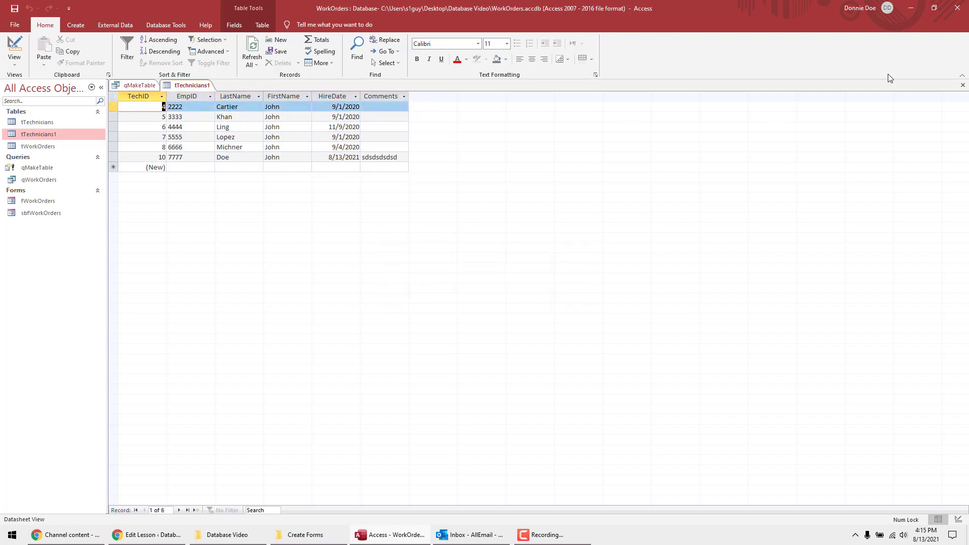
{"action": "left_click", "coordinate": [963, 85]}
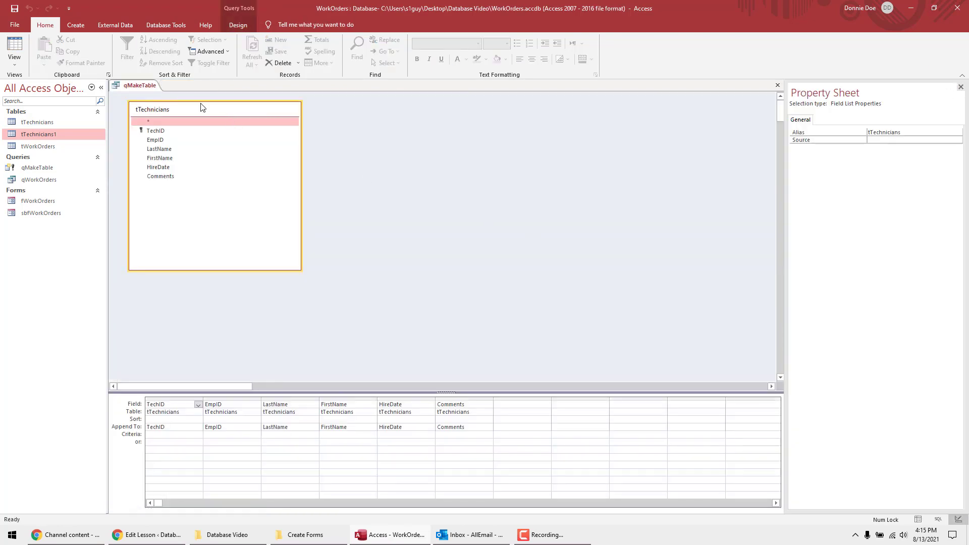
- Rerun the append query despite key violations, and check the appended records in tTechnicians1 before closing the table
{"action": "left_click", "coordinate": [239, 26]}
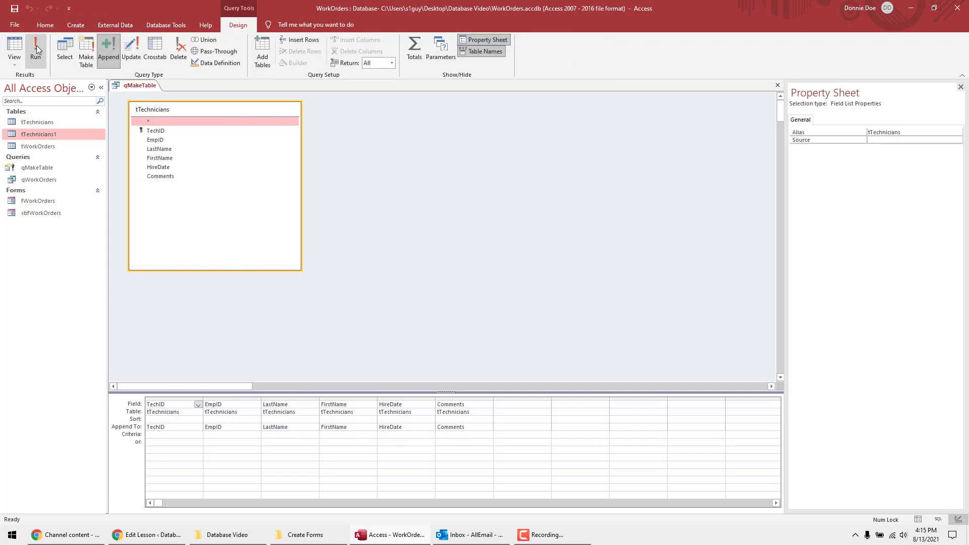
{"action": "left_click", "coordinate": [37, 46]}
{"action": "left_click", "coordinate": [460, 301]}
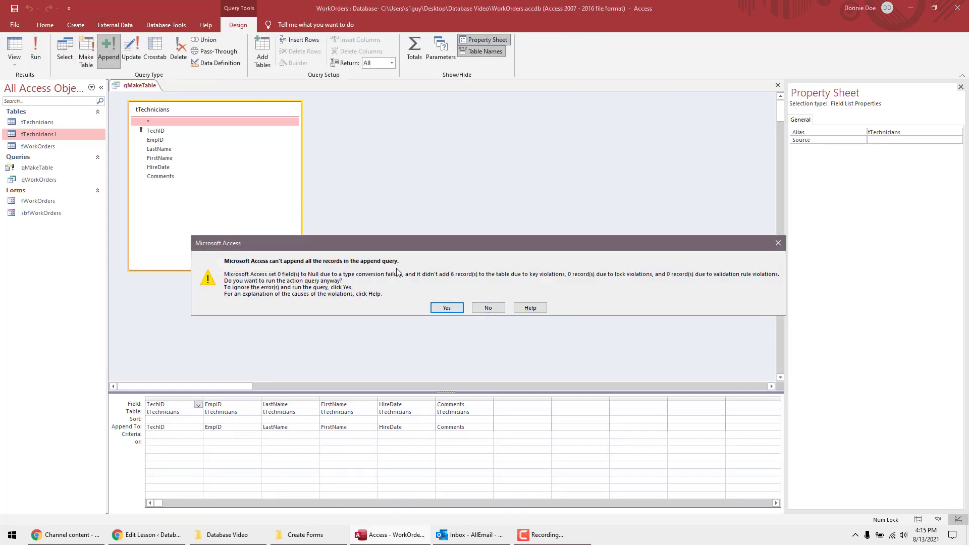
{"action": "left_click", "coordinate": [447, 308]}
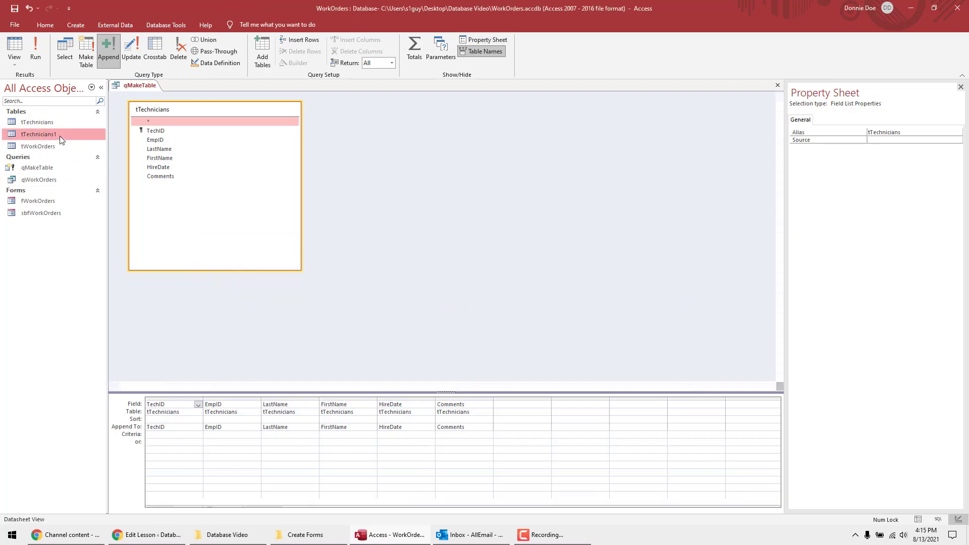
{"action": "double_click", "coordinate": [39, 134]}
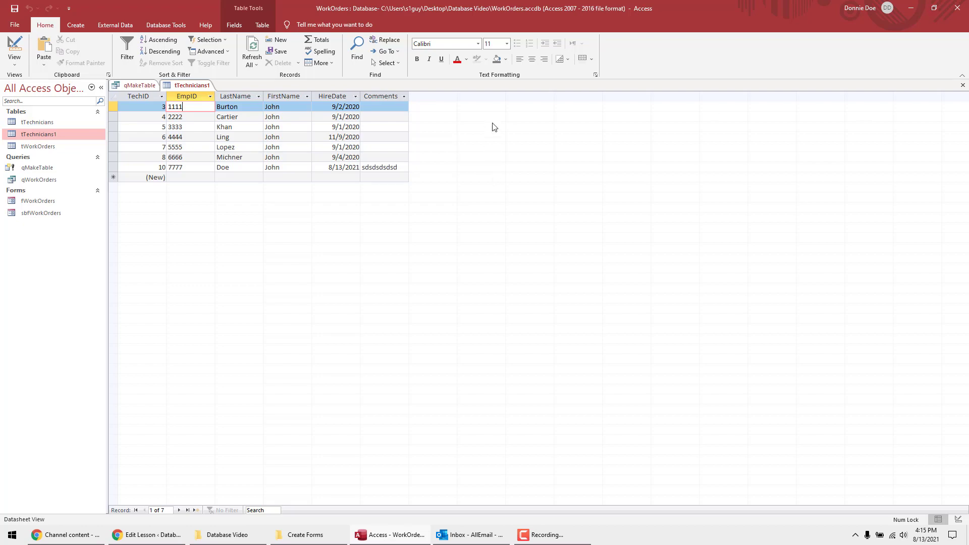
{"action": "left_click", "coordinate": [962, 85]}
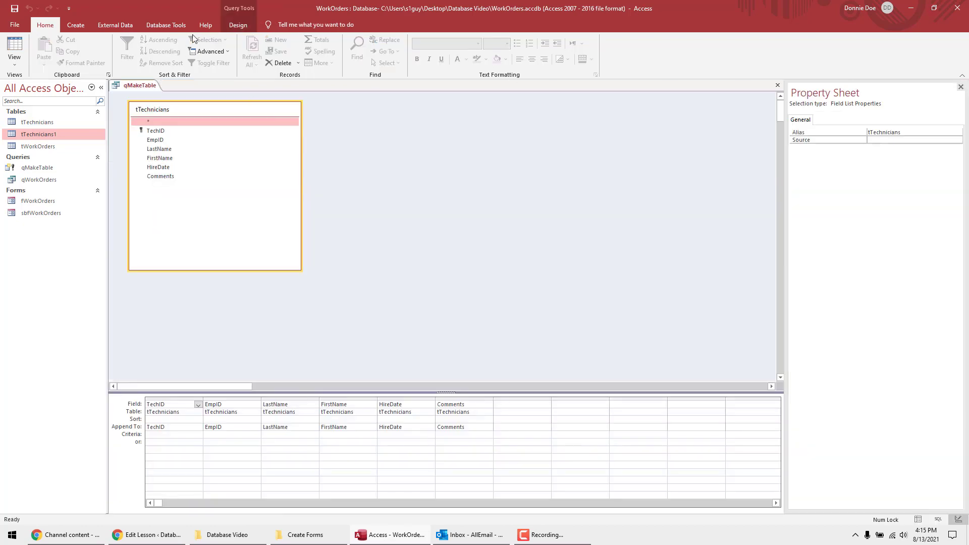
- Change qMakeTable to a Delete query and replace its tTechnicians source table with tTechnicians1
{"action": "left_click", "coordinate": [237, 25]}
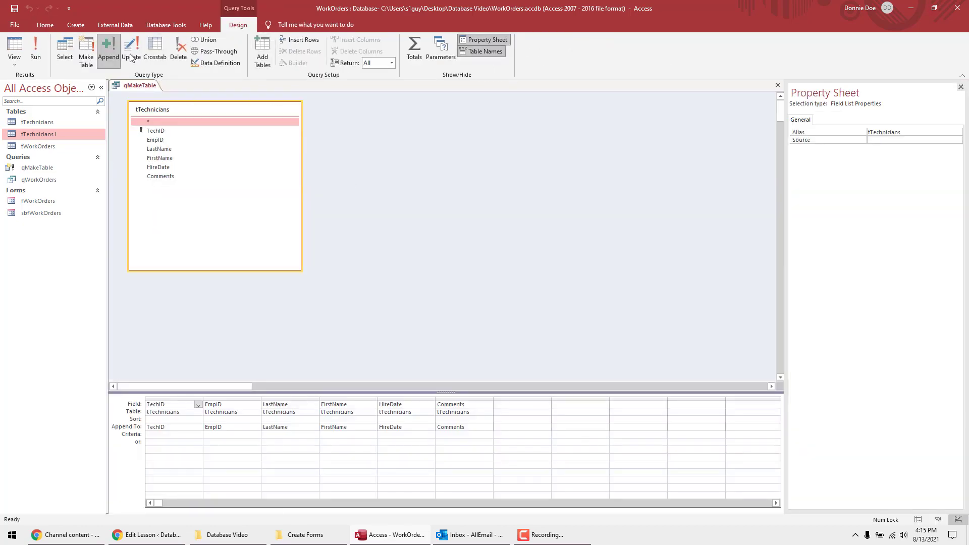
{"action": "left_click", "coordinate": [176, 59]}
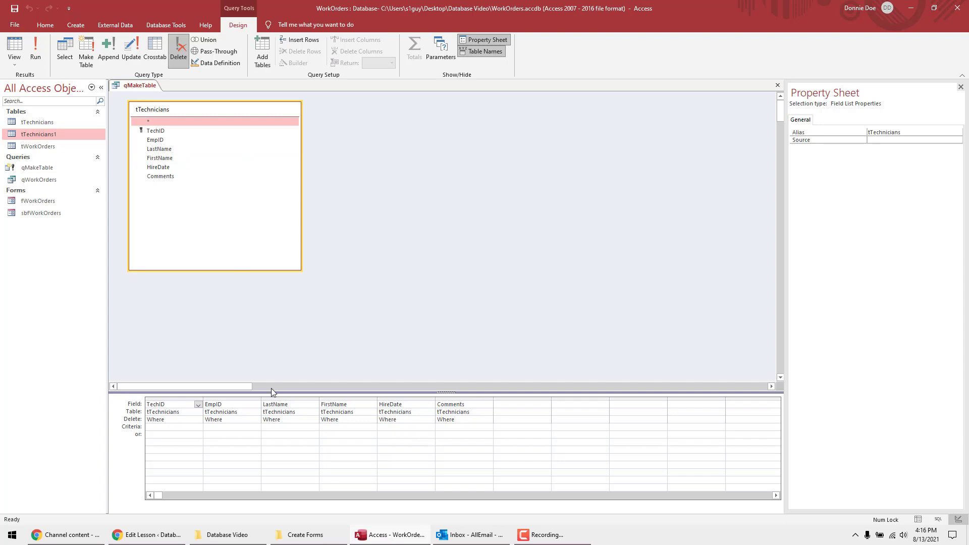
{"action": "left_click", "coordinate": [207, 109]}
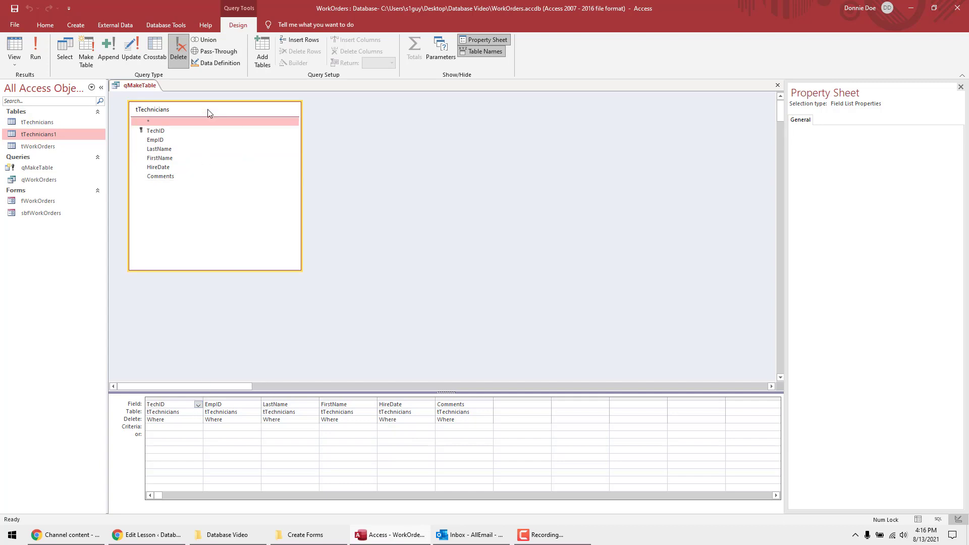
{"action": "key", "text": "Delete"}
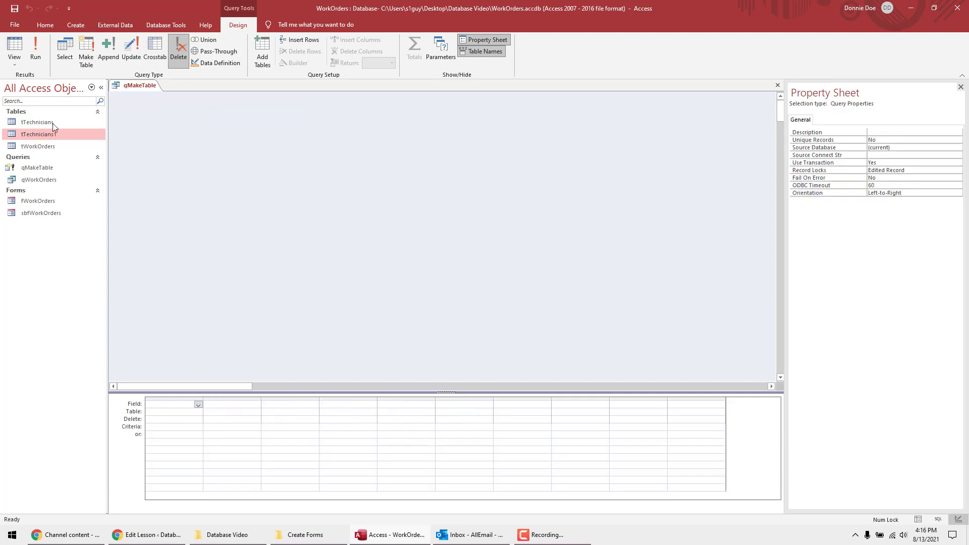
{"action": "left_click_drag", "start_coordinate": [53, 132], "coordinate": [151, 117]}
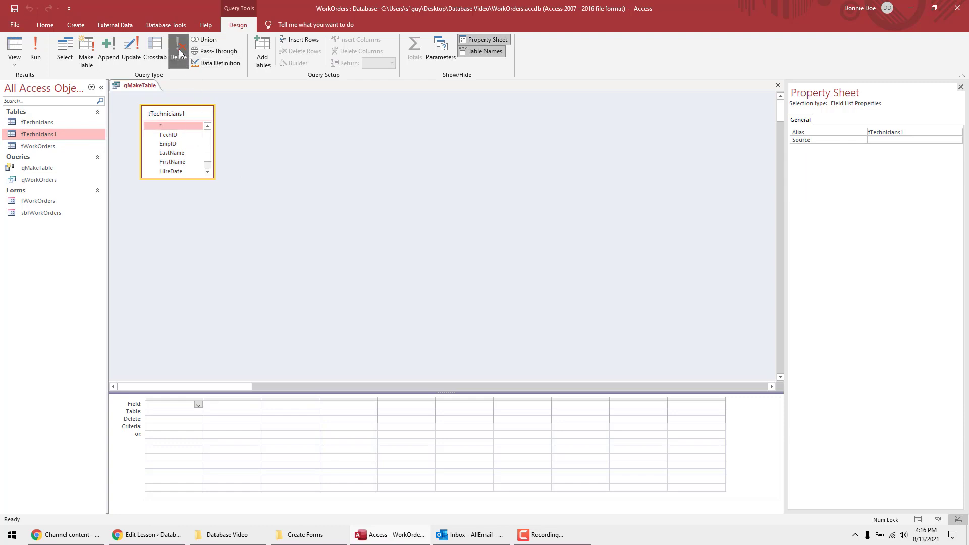
- Switch to a Select query, add the tTechnicians1 fields TechID through Comments to the grid, and convert the query back to Delete
{"action": "left_click", "coordinate": [154, 58]}
{"action": "left_click", "coordinate": [175, 56]}
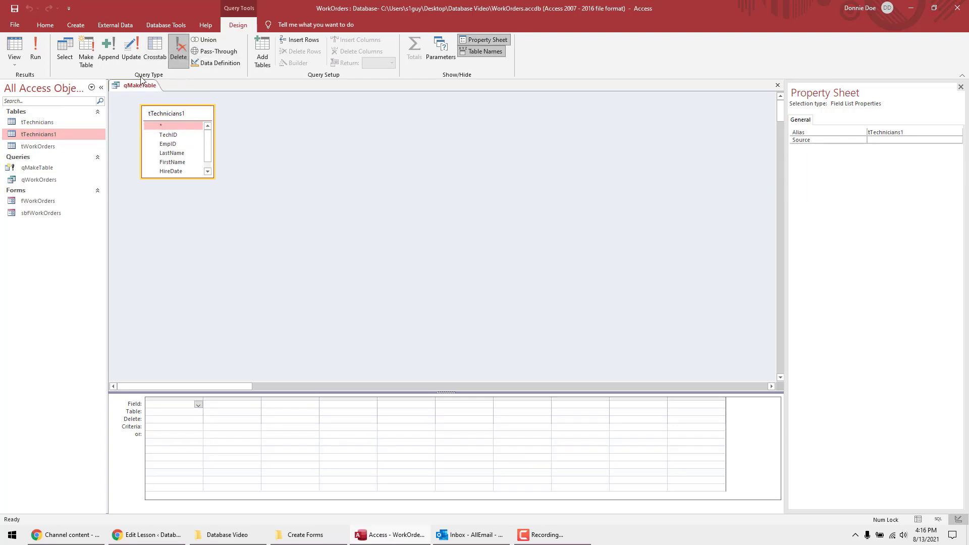
{"action": "left_click", "coordinate": [71, 44]}
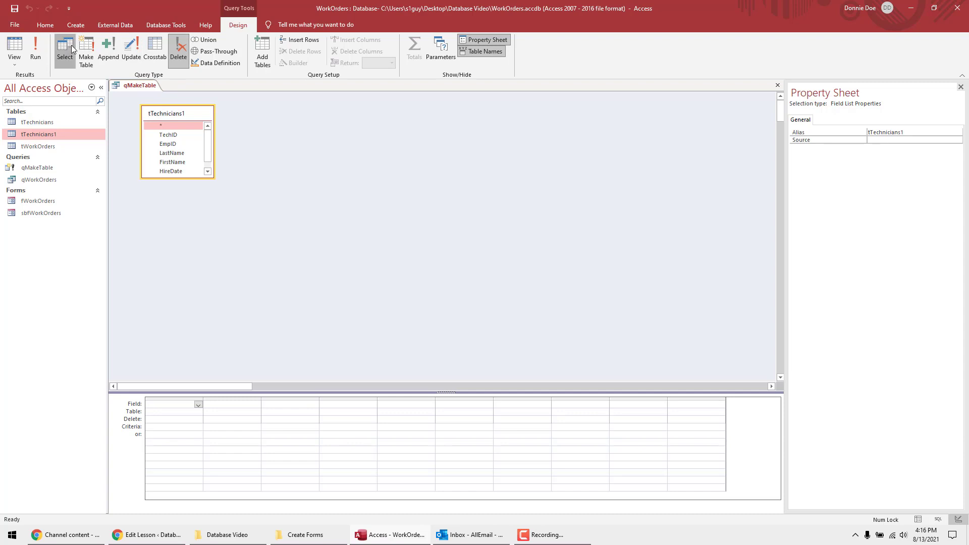
{"action": "left_click", "coordinate": [175, 136]}
{"action": "scroll", "coordinate": [184, 154], "scroll_direction": "down", "scroll_amount": 1}
{"action": "left_click", "coordinate": [177, 172], "text": "shift"}
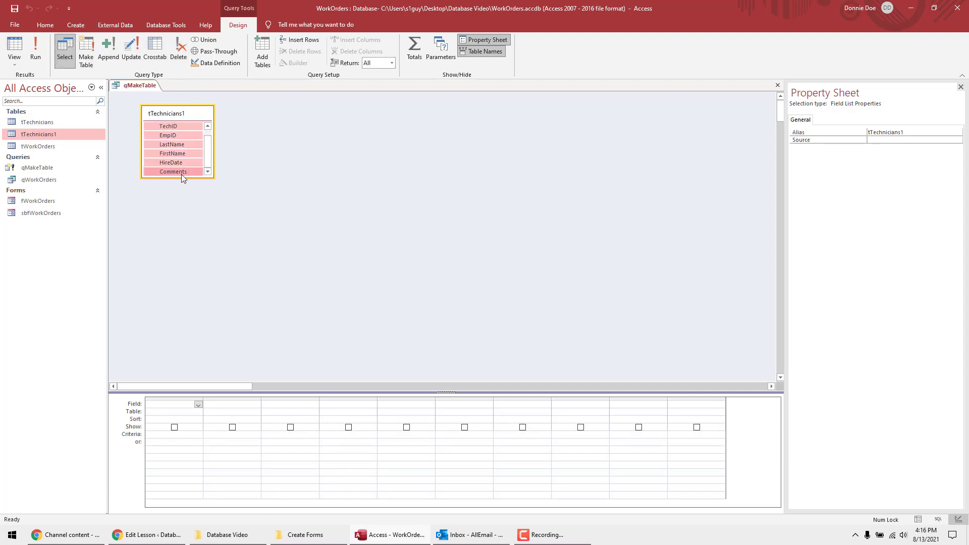
{"action": "left_click_drag", "start_coordinate": [181, 171], "coordinate": [162, 416]}
{"action": "left_click", "coordinate": [178, 50]}
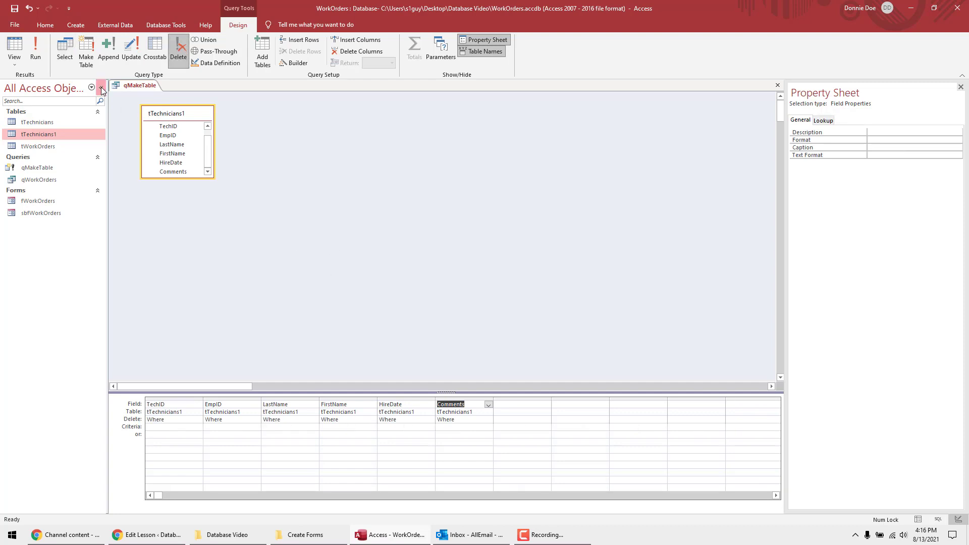
- Run the delete query to remove all tTechnicians1 records, then check the table and close it
{"action": "left_click", "coordinate": [39, 50]}
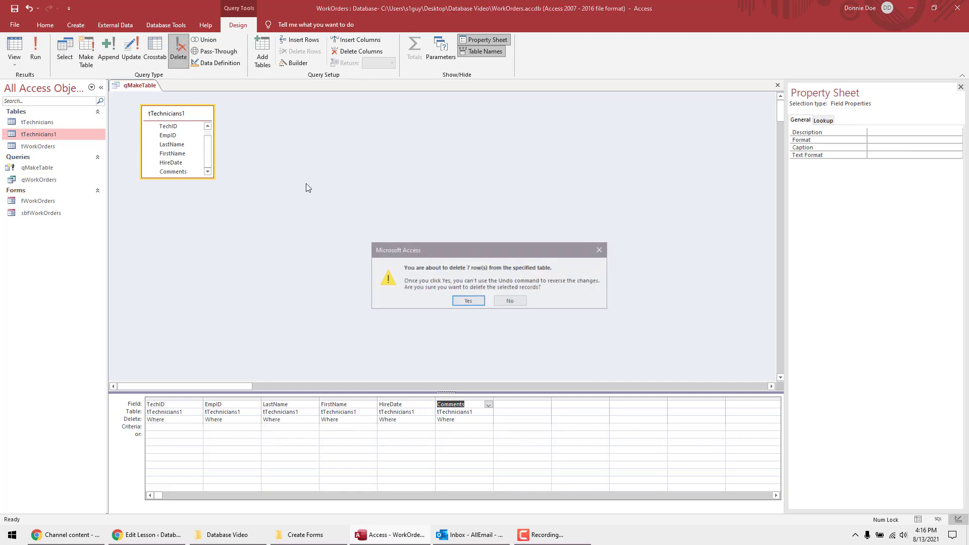
{"action": "left_click", "coordinate": [476, 303]}
{"action": "double_click", "coordinate": [78, 134]}
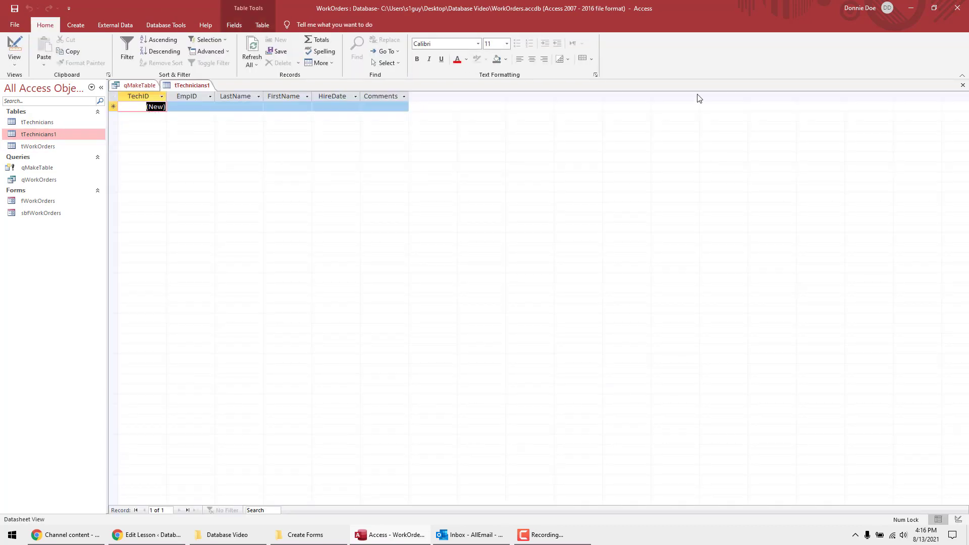
{"action": "left_click", "coordinate": [962, 85]}
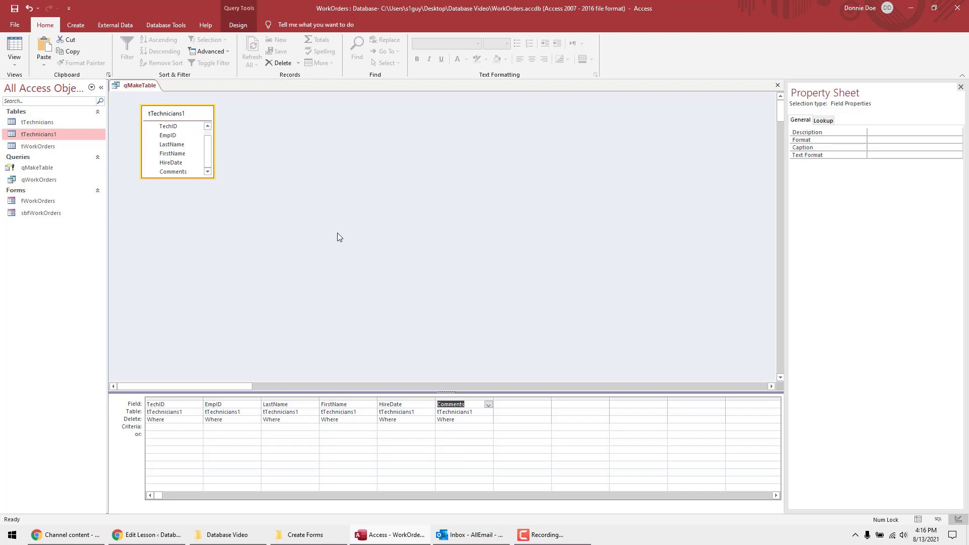
- Open the pinned s1frontend_1_0_5.accdb database in a separate Access window and bring its main menu into view
{"action": "left_click", "coordinate": [171, 25]}
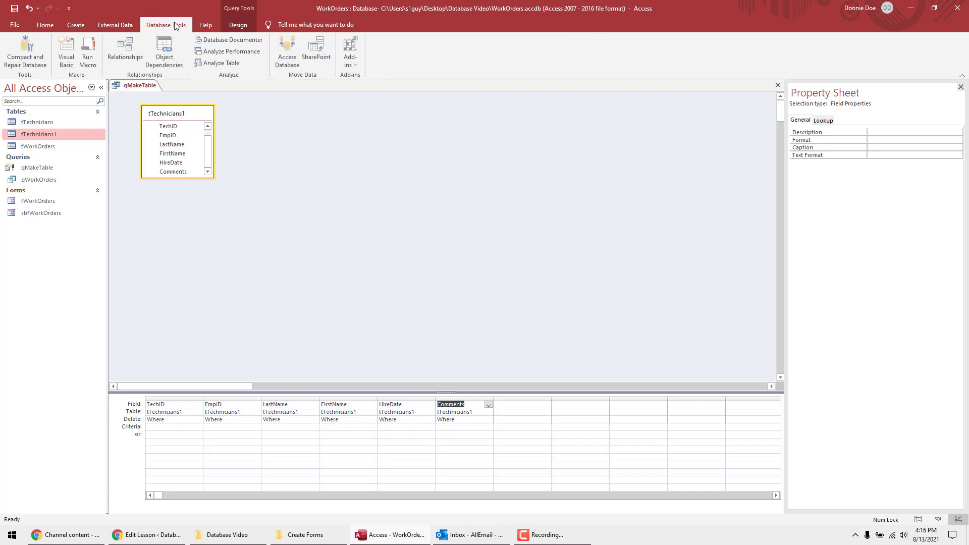
{"action": "left_click", "coordinate": [238, 27]}
{"action": "left_click", "coordinate": [12, 535]}
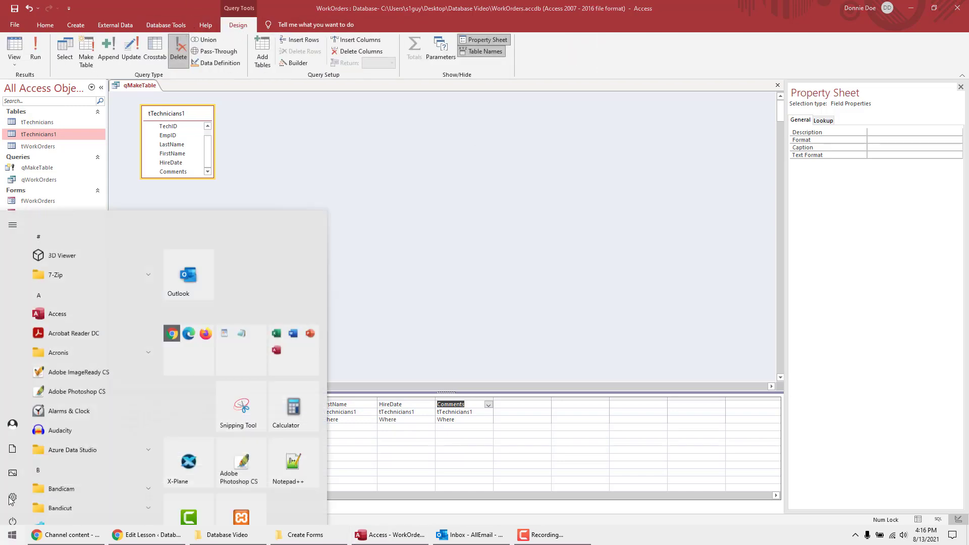
{"action": "left_click", "coordinate": [289, 327]}
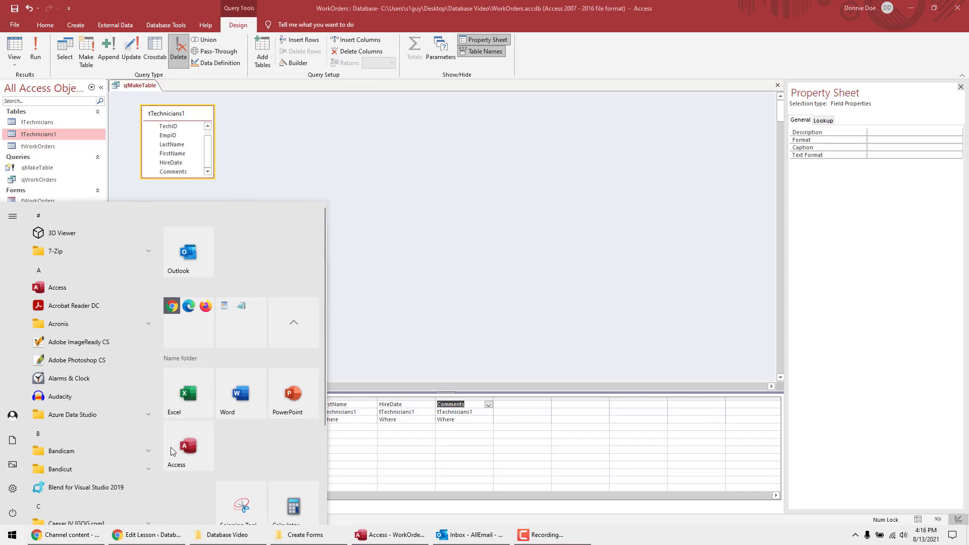
{"action": "right_click", "coordinate": [190, 446]}
{"action": "left_click", "coordinate": [277, 295]}
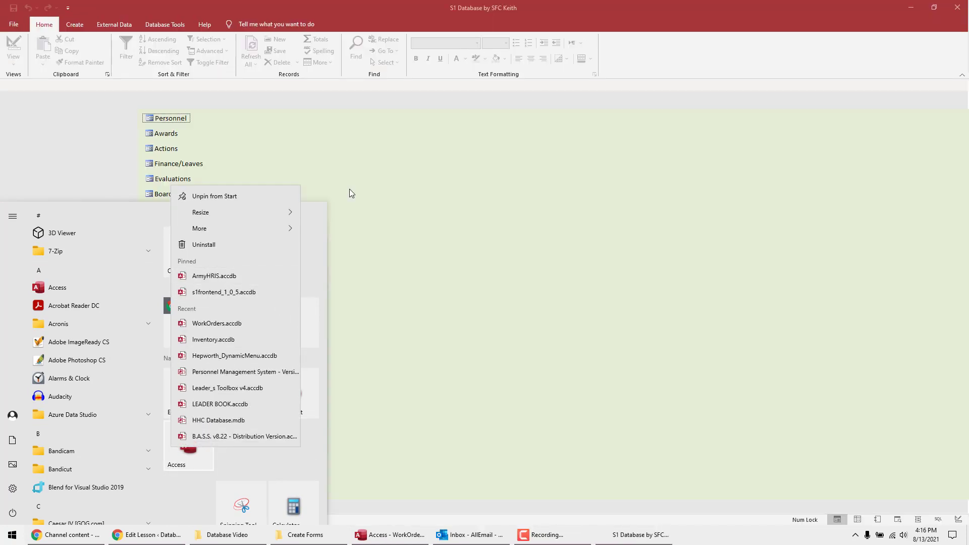
{"action": "left_click", "coordinate": [363, 146]}
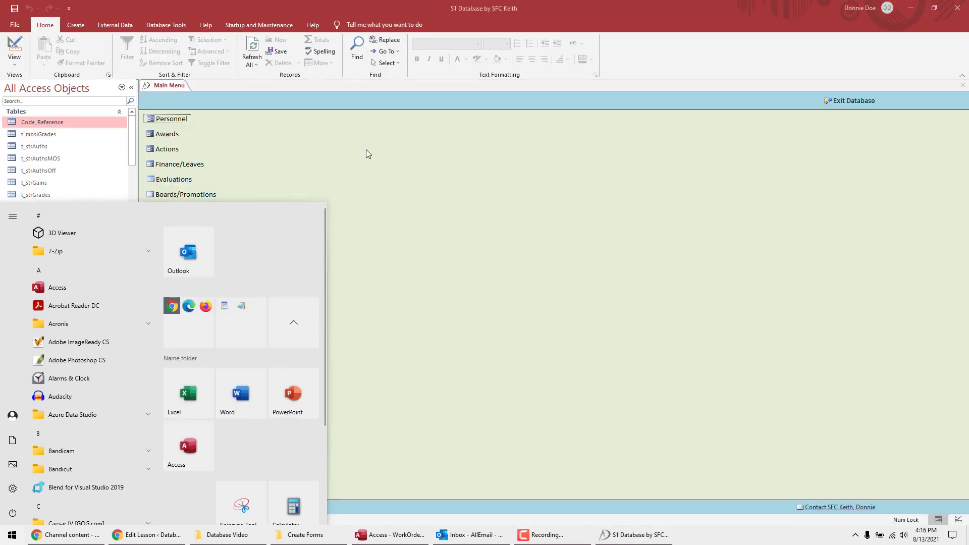
{"action": "left_click", "coordinate": [365, 149]}
- Examine the custom Startup and Maintenance and Help commands, view the Support Information form, collapse the Navigation Pane, and close the S1 database
{"action": "left_click", "coordinate": [253, 23]}
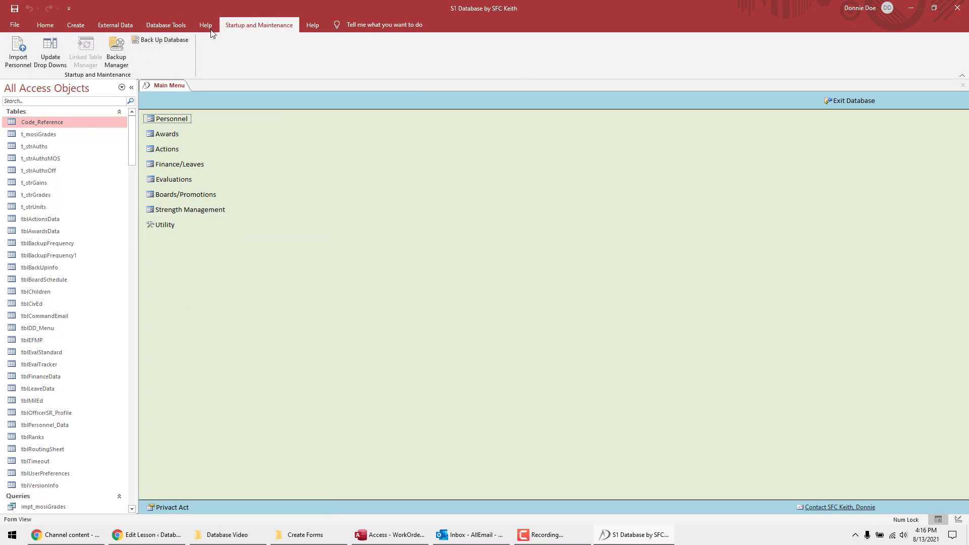
{"action": "left_click", "coordinate": [311, 25]}
{"action": "left_click", "coordinate": [15, 48]}
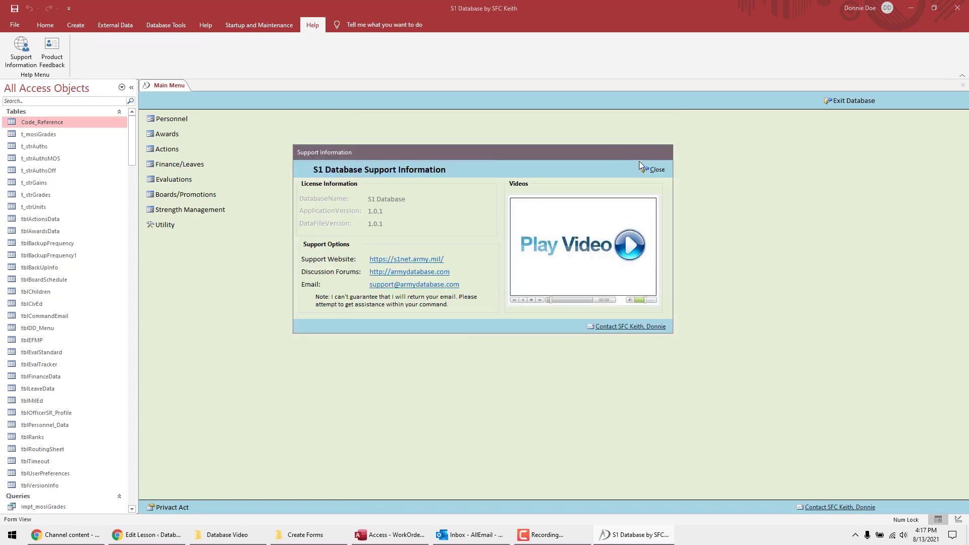
{"action": "left_click", "coordinate": [652, 169]}
{"action": "left_click", "coordinate": [132, 87]}
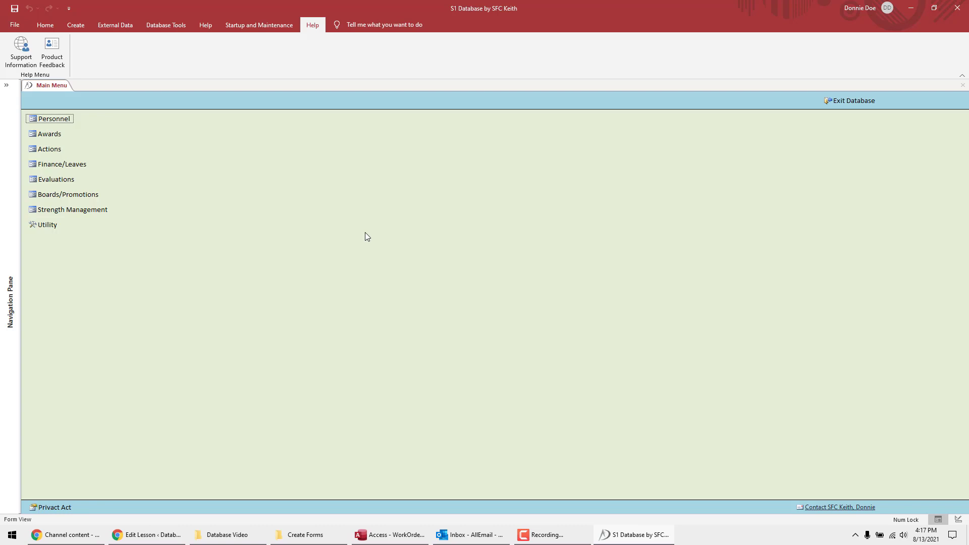
{"action": "left_click", "coordinate": [956, 8]}
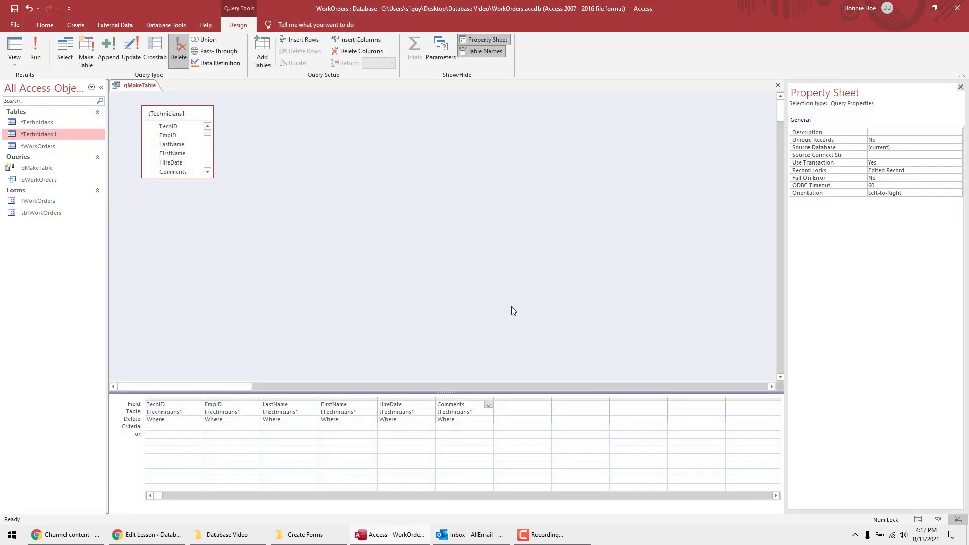